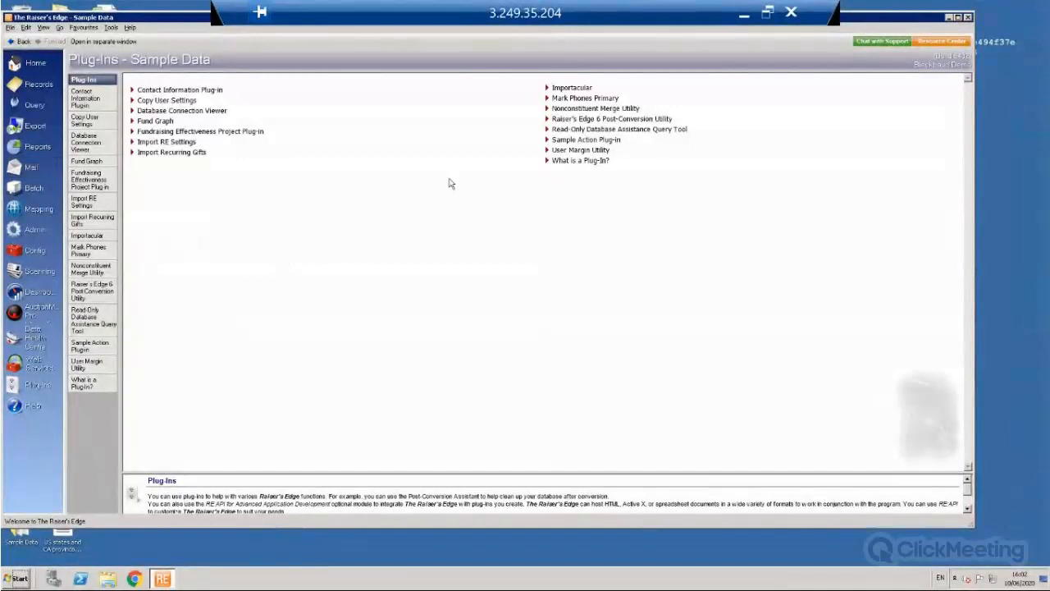
# Launch the Importacular plug-in and open iWave Sample File 11-21.xlsx from the Desktop folder in Windows Explorer.
pyautogui.click(572, 87)
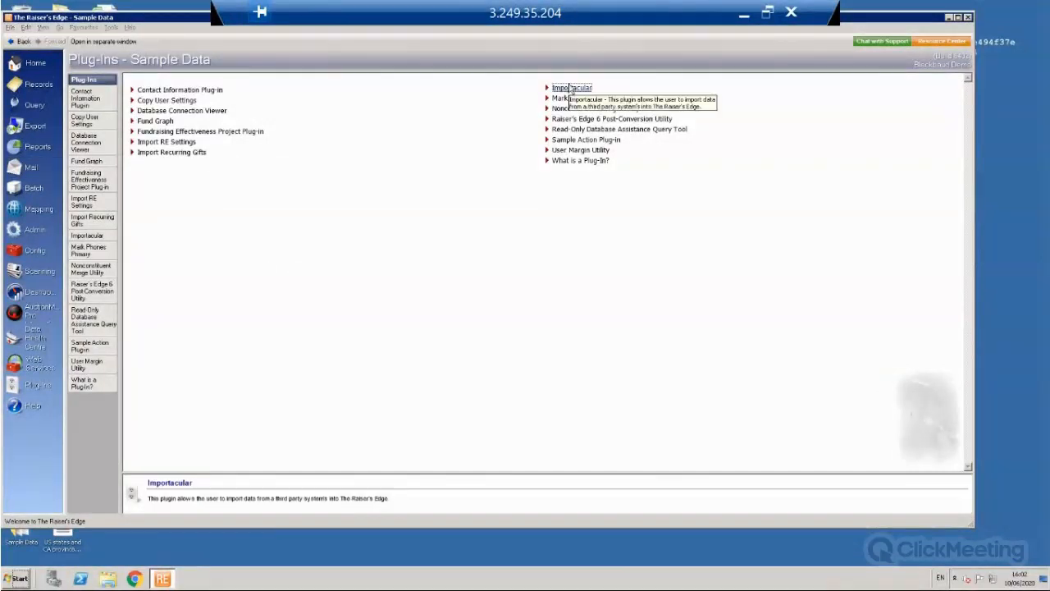
pyautogui.click(107, 579)
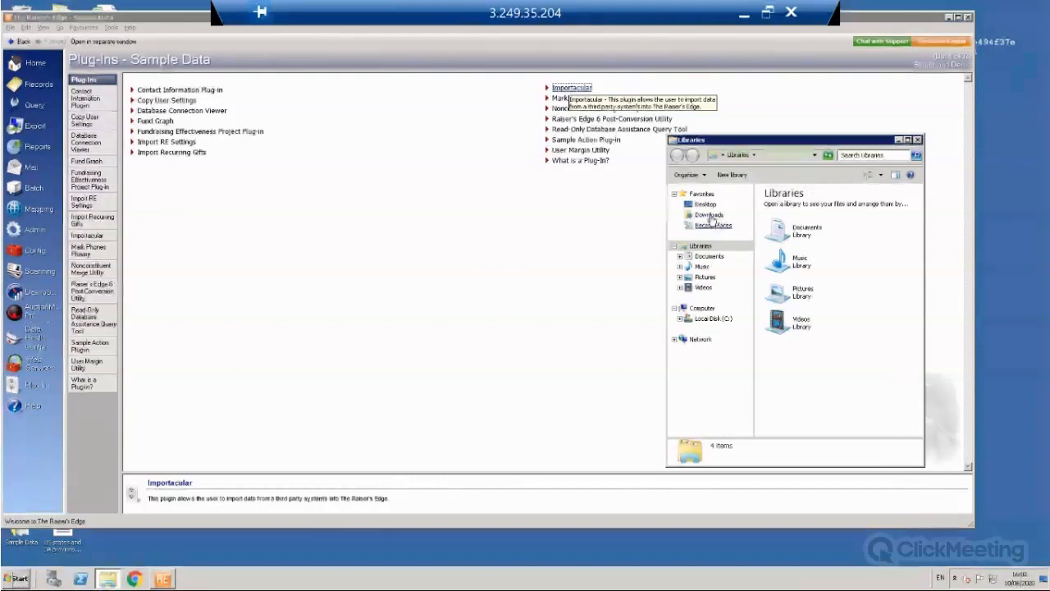
pyautogui.click(706, 203)
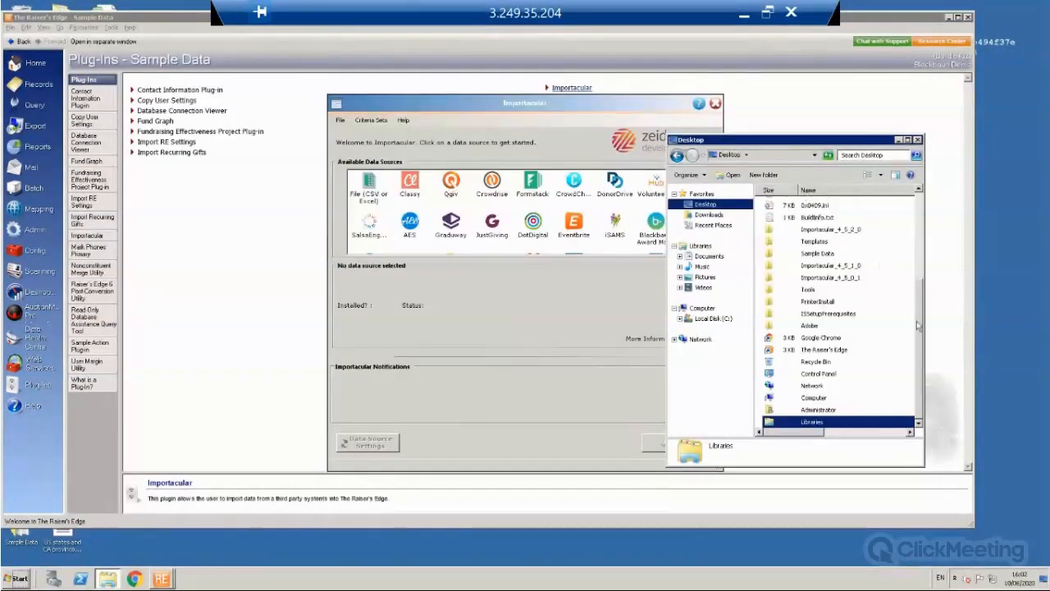
pyautogui.scroll(4, 917, 326)
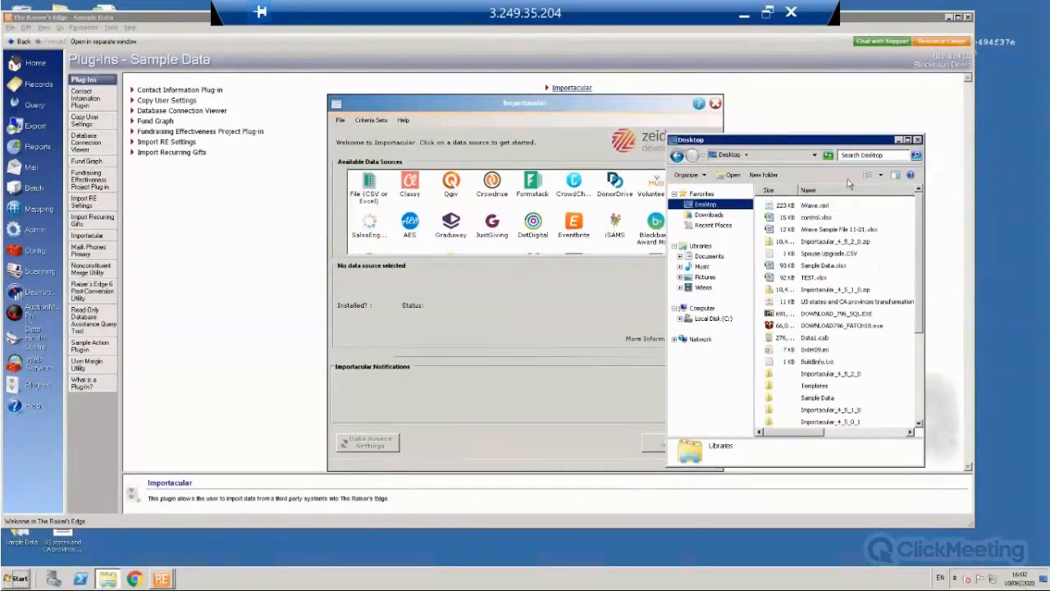
pyautogui.click(830, 230)
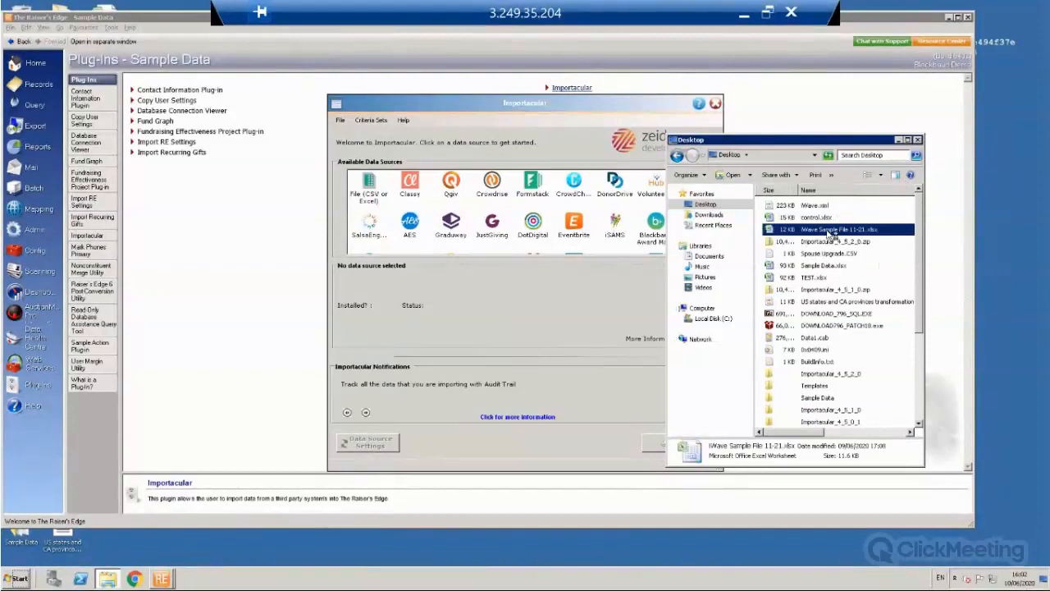
pyautogui.doubleClick(830, 231)
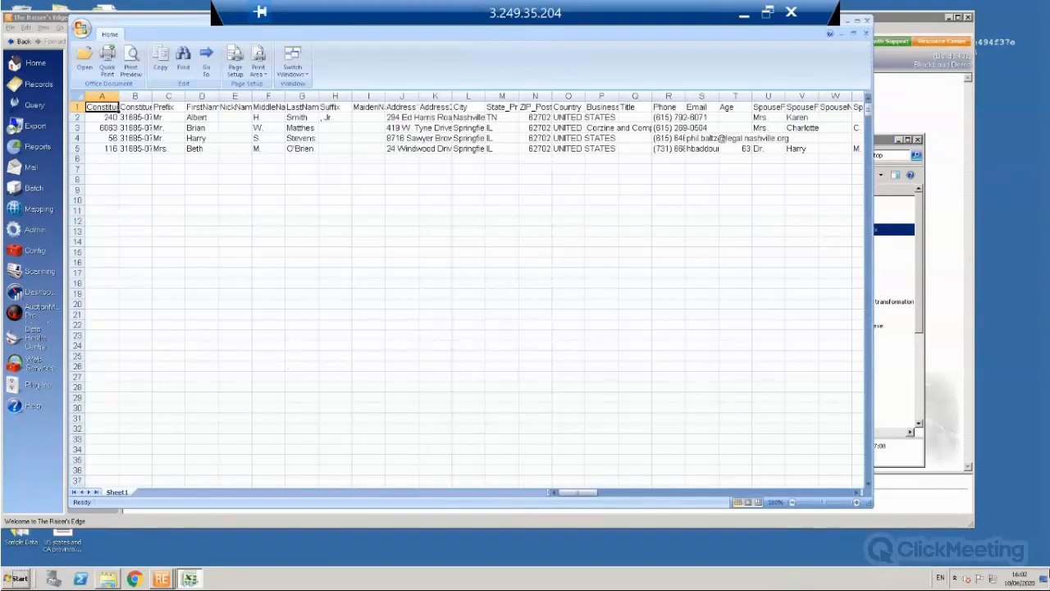
# Examine the sample workbook's columns across to CapacityRangeHigh, and close the workbook and the Desktop folder window.
pyautogui.click(855, 493)
pyautogui.moveTo(854, 493); pyautogui.dragTo(854, 493)
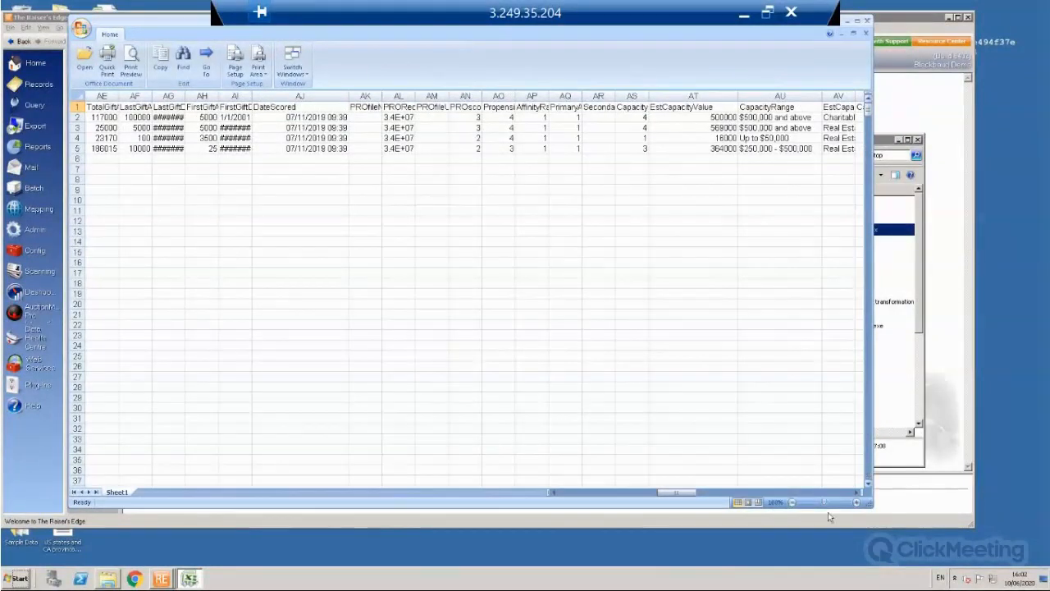
pyautogui.moveTo(855, 493); pyautogui.dragTo(855, 493)
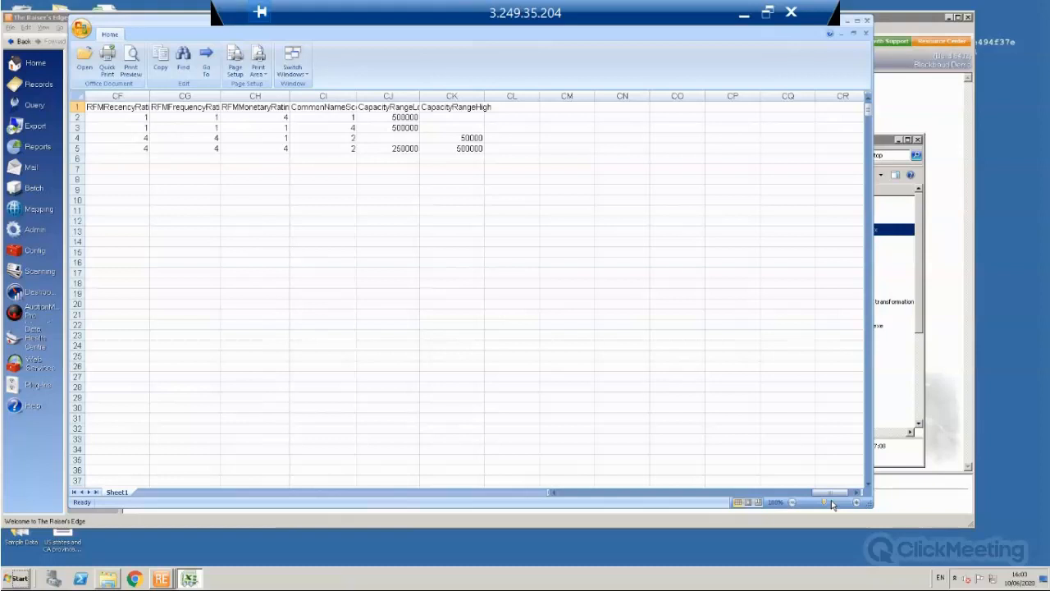
pyautogui.click(866, 22)
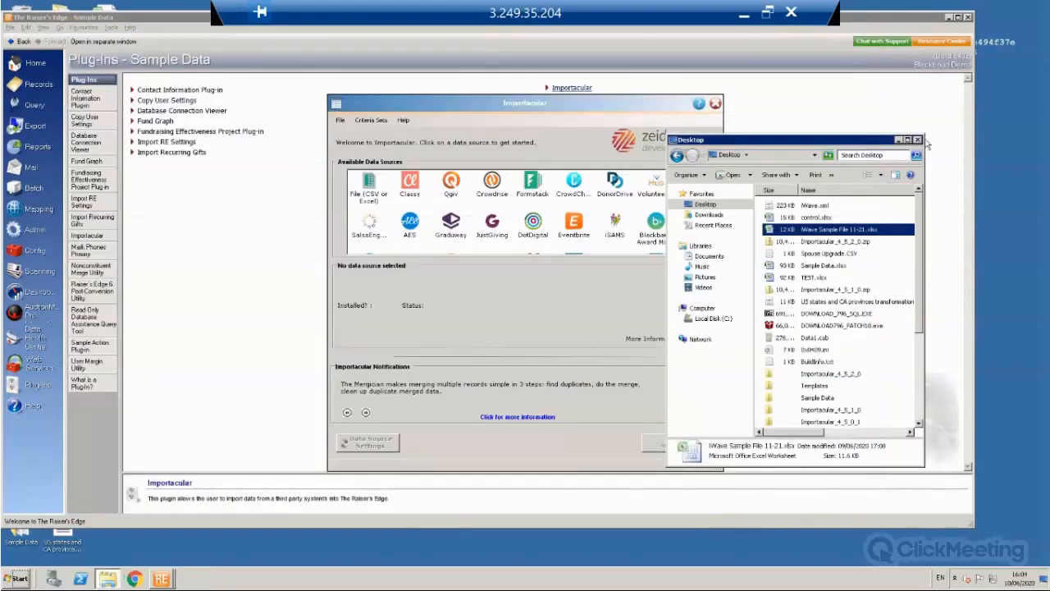
pyautogui.click(919, 140)
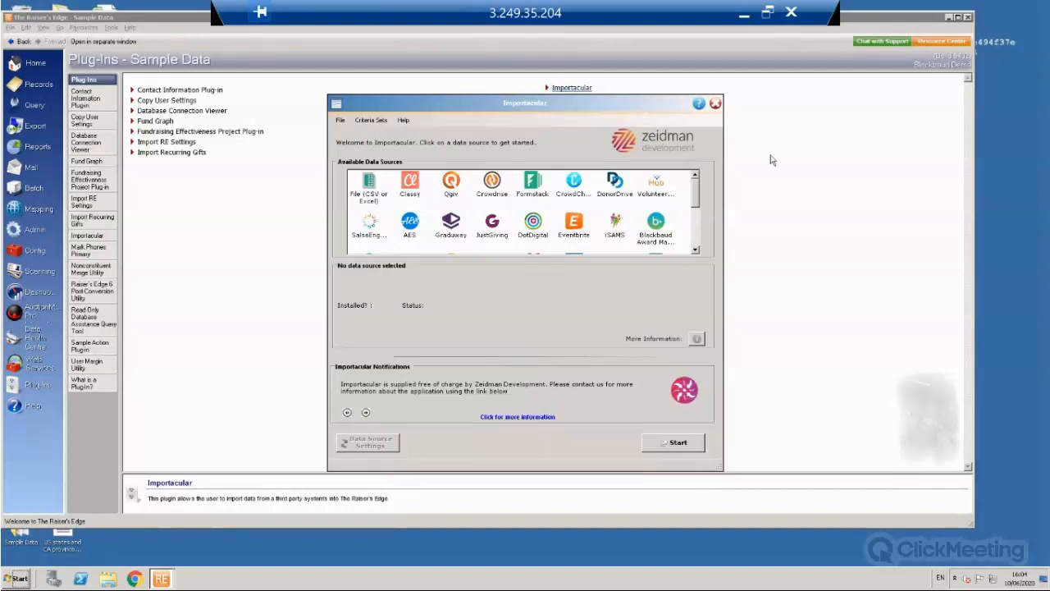
# Start a File (CSV or Excel) import and retrieve the data from Sheet1 of iWave Sample File 11-21.xlsx.
pyautogui.click(369, 191)
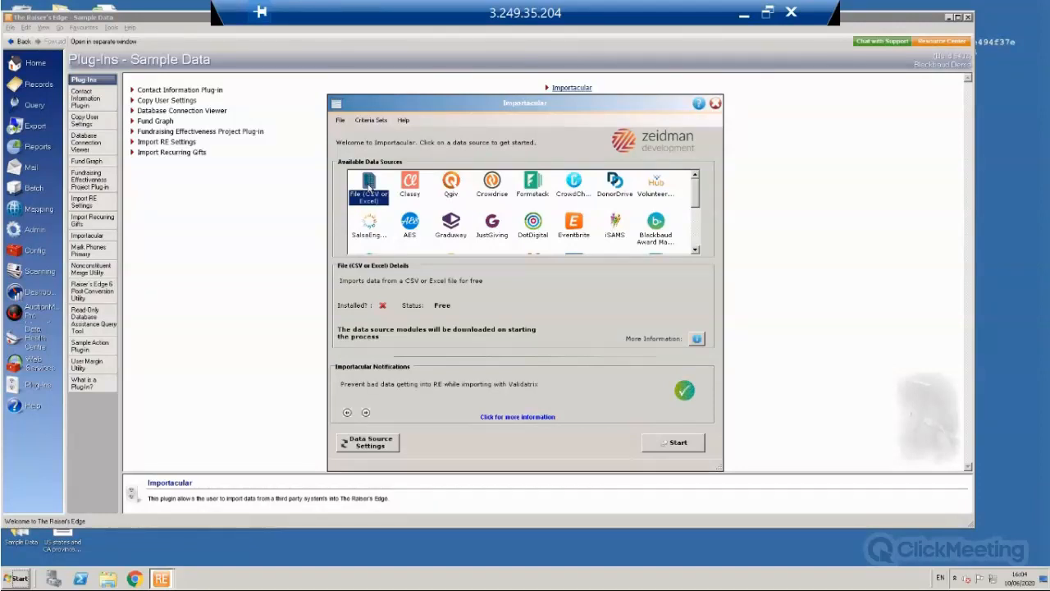
pyautogui.click(678, 443)
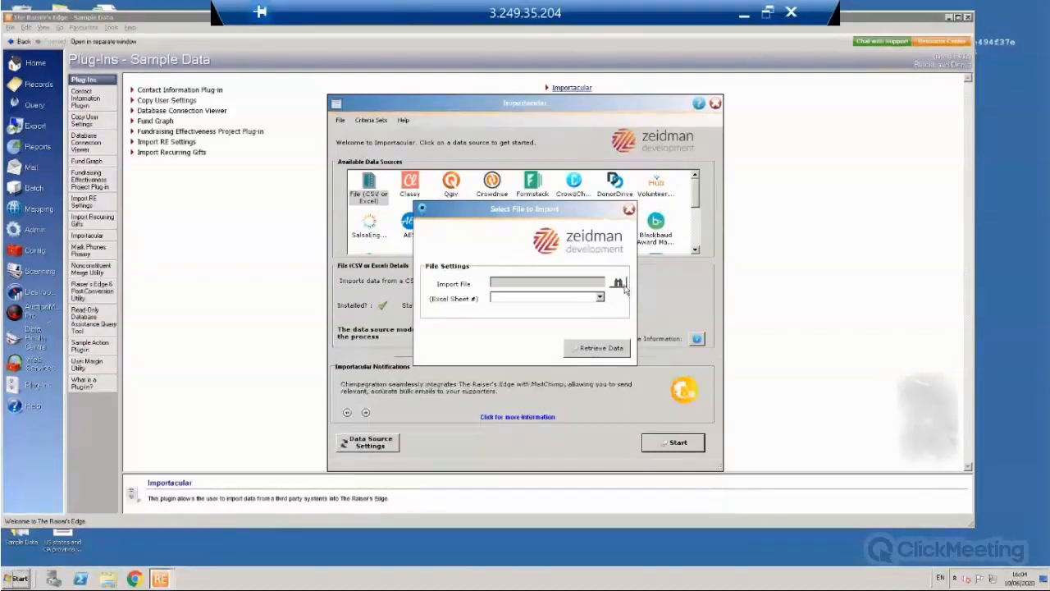
pyautogui.click(622, 284)
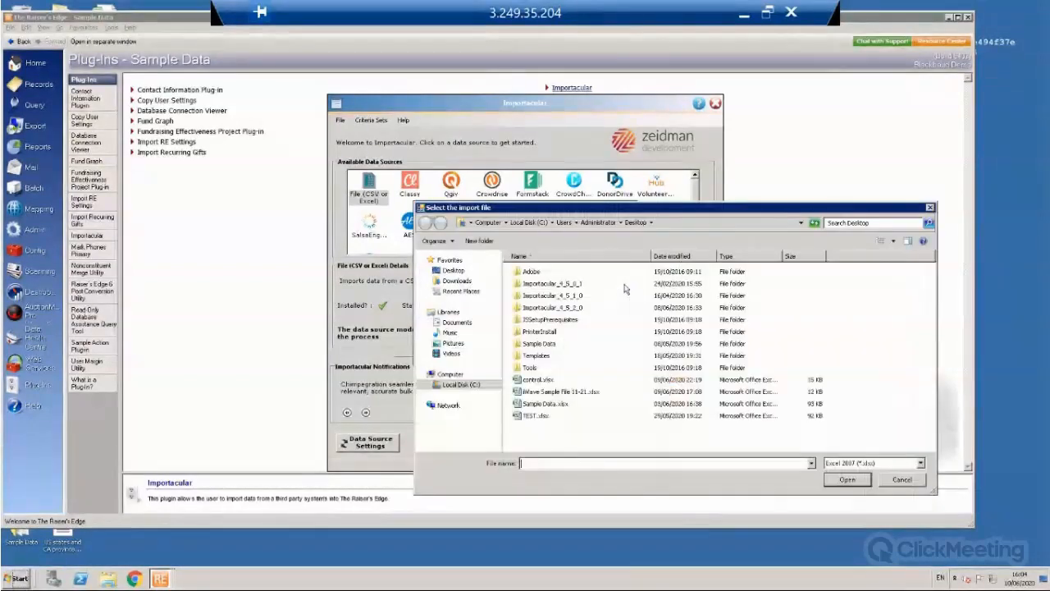
pyautogui.click(544, 393)
pyautogui.click(857, 482)
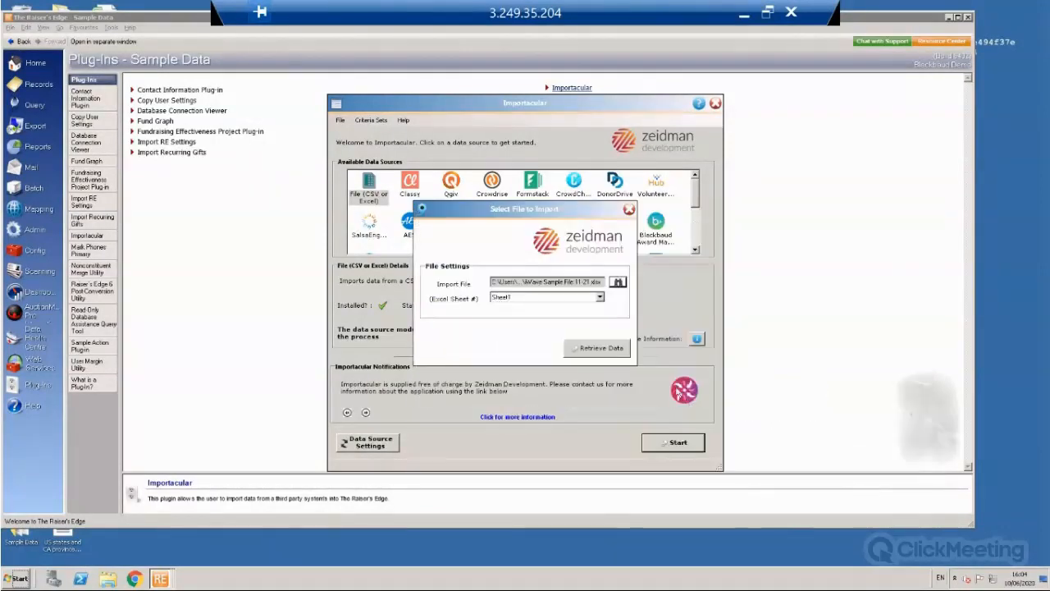
pyautogui.click(600, 299)
pyautogui.click(601, 306)
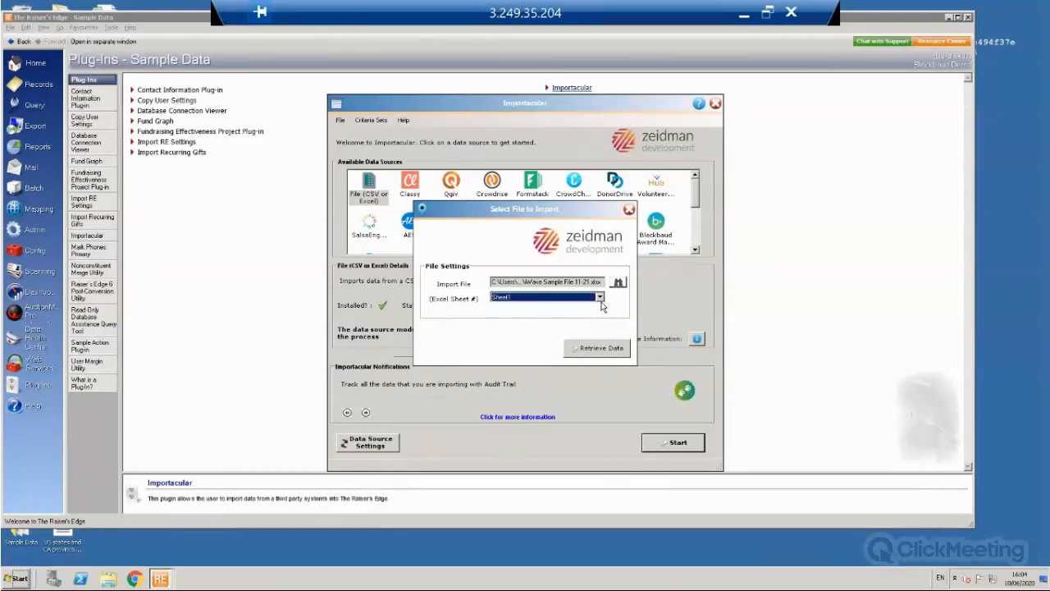
pyautogui.click(598, 348)
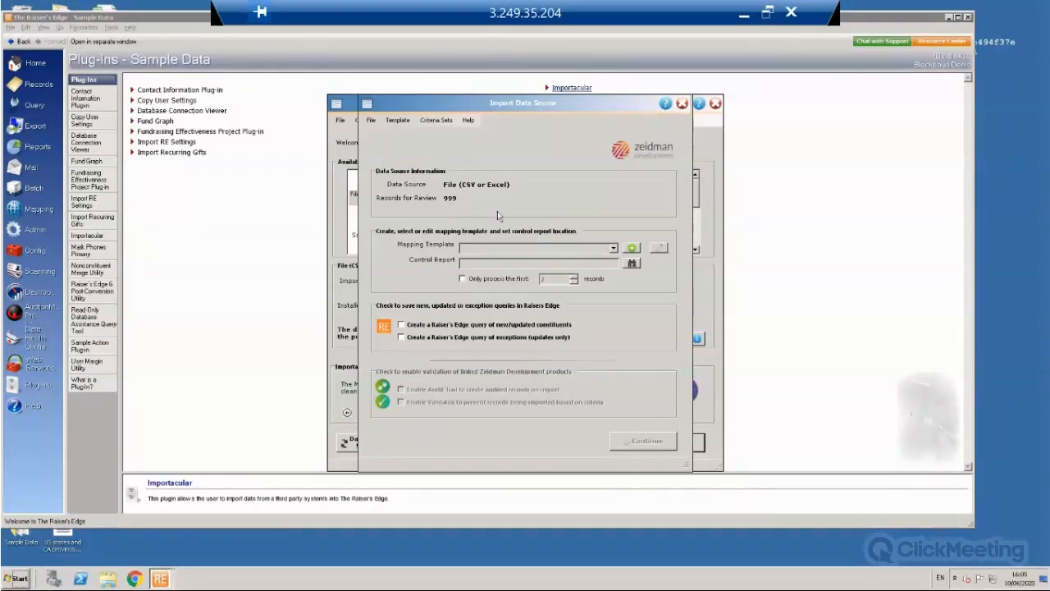
# Open the iWave mapping template for editing and review its Prospect and Constituents mappings.
pyautogui.click(613, 248)
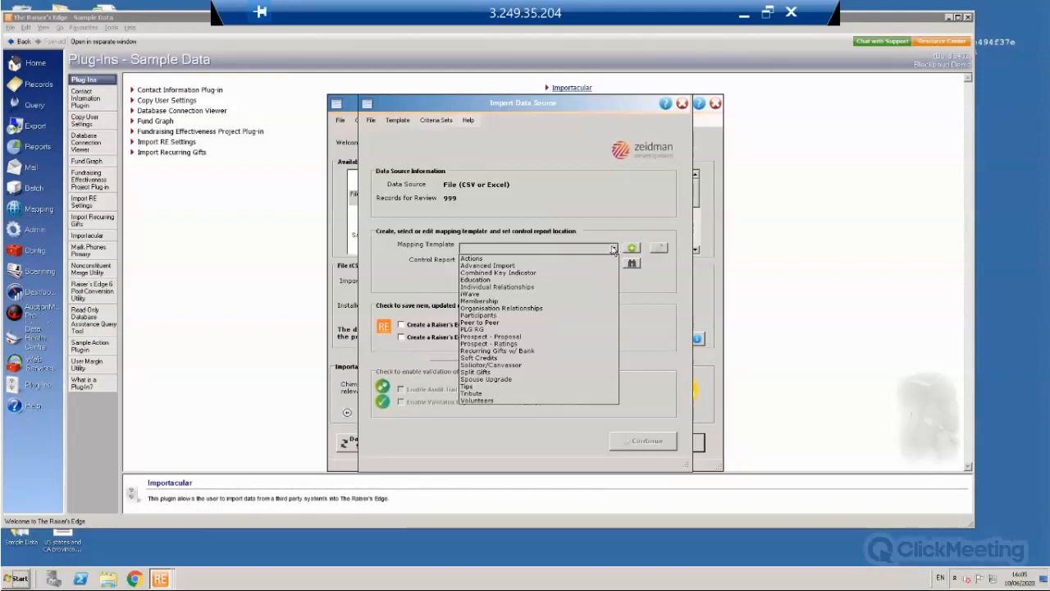
pyautogui.click(552, 294)
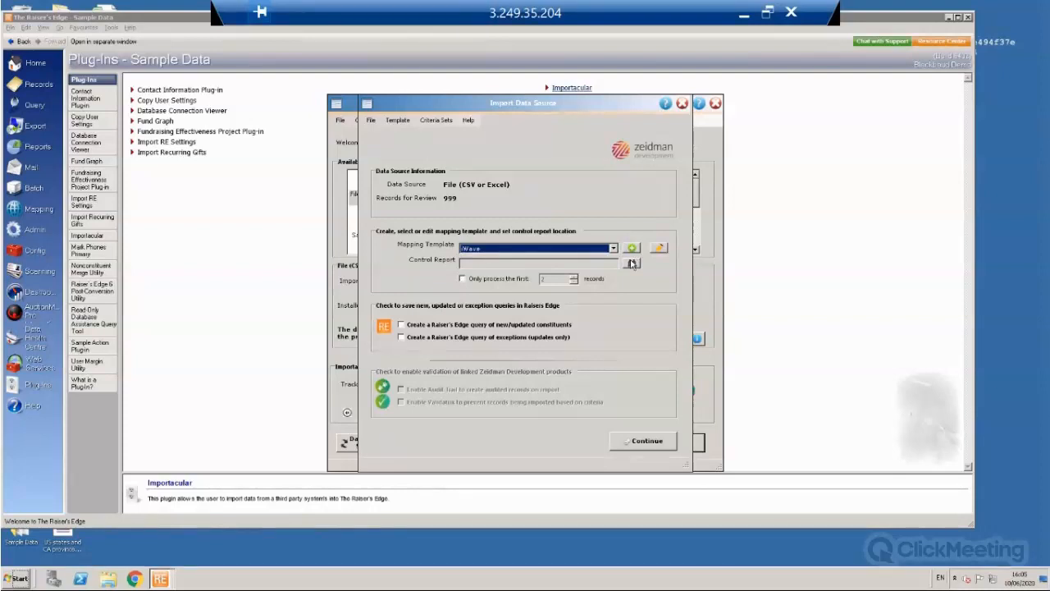
pyautogui.click(661, 252)
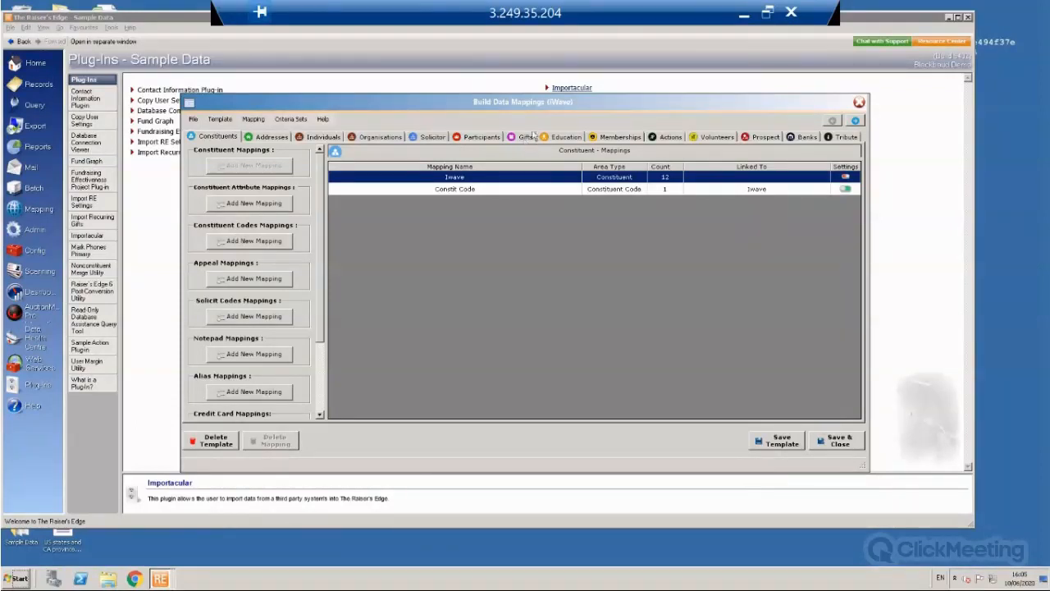
pyautogui.click(768, 138)
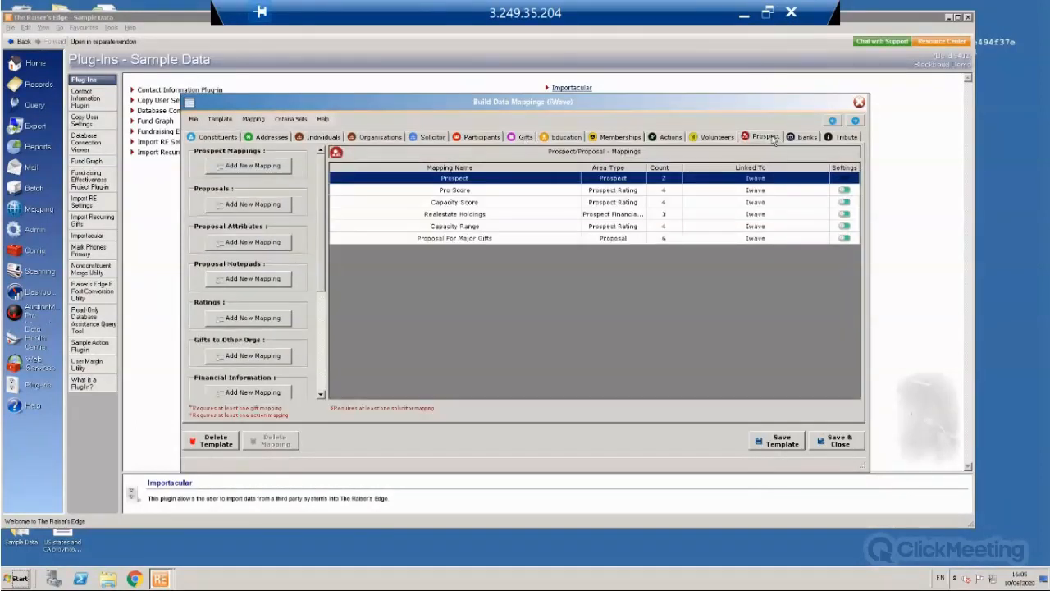
pyautogui.click(217, 137)
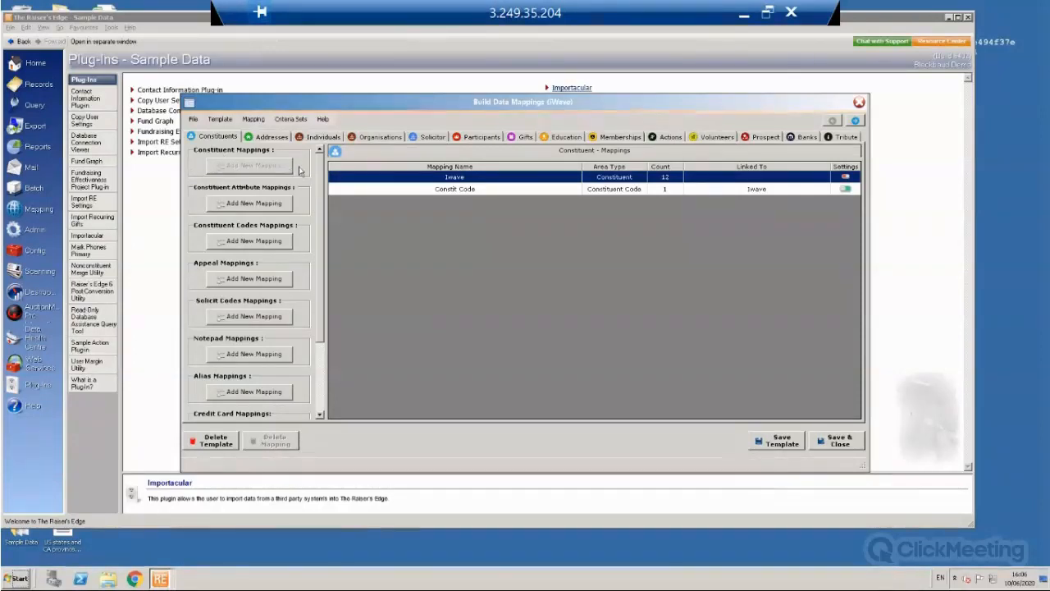
# Open the Iwave constituent mapping, review the source columns available for First Name, and save that field's settings.
pyautogui.doubleClick(452, 178)
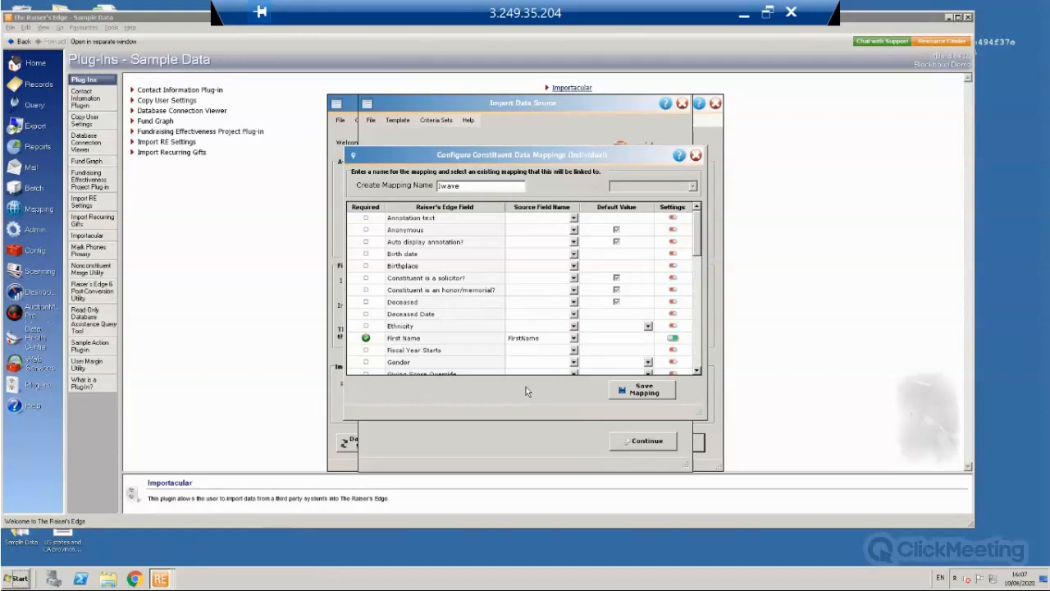
pyautogui.click(574, 340)
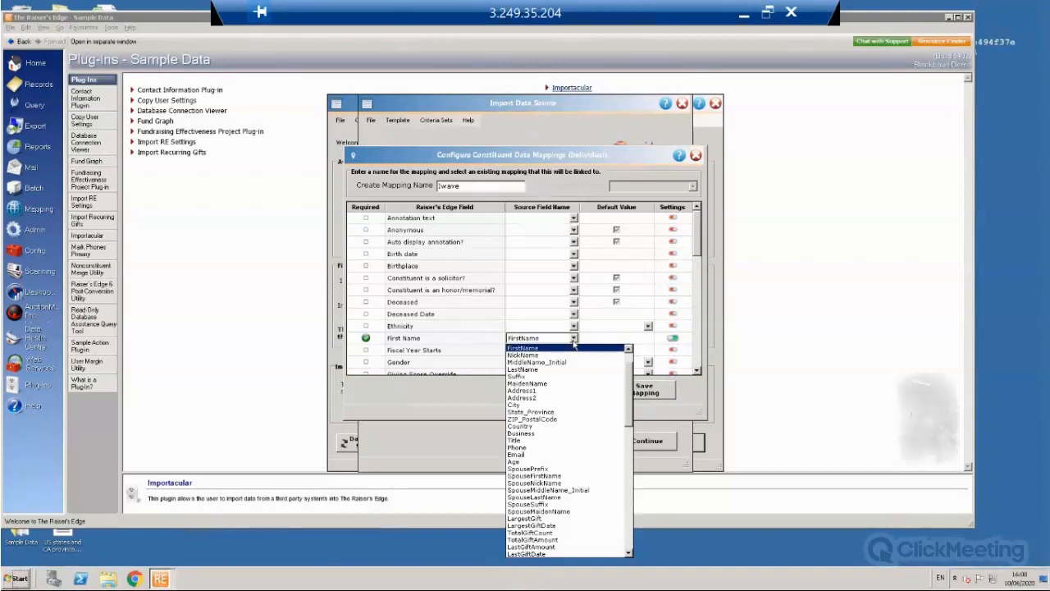
pyautogui.click(574, 343)
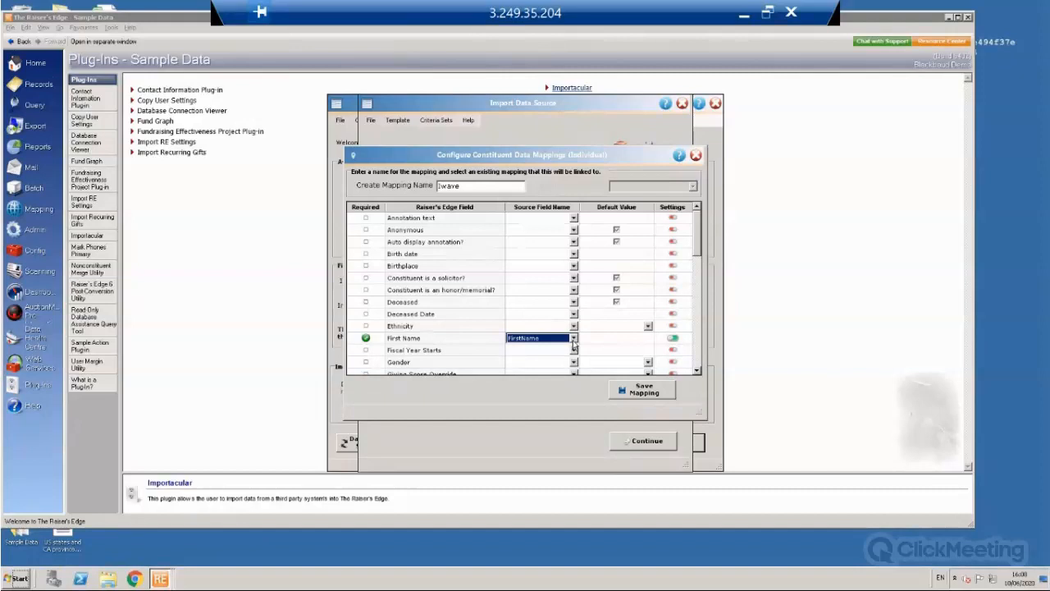
pyautogui.click(672, 344)
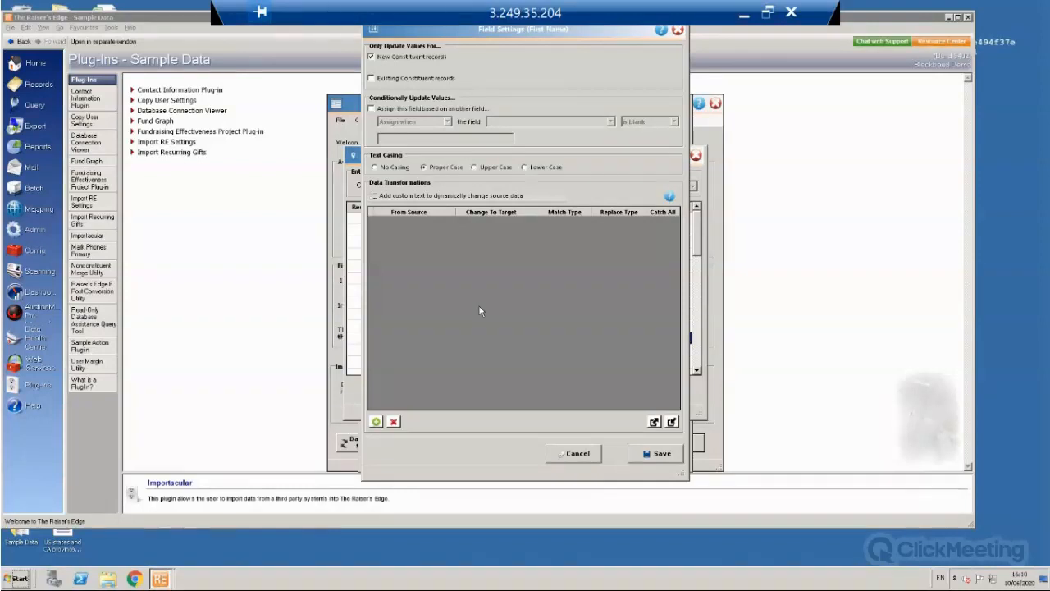
pyautogui.click(660, 457)
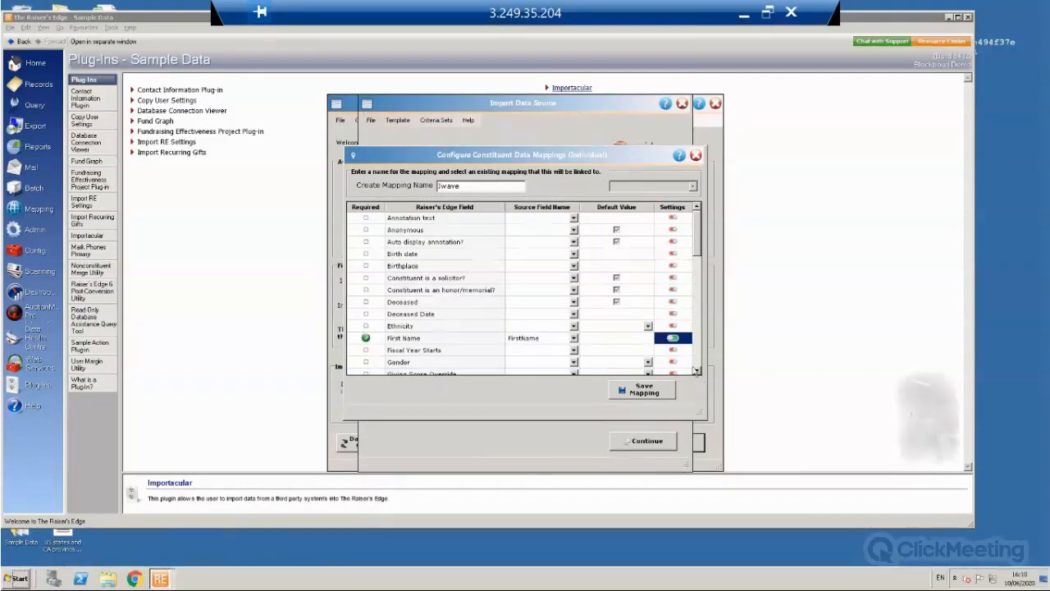
# Review the remaining constituent field mappings down to Use Target Analytics Score and save the Iwave mapping.
pyautogui.scroll(-8, 700, 371)
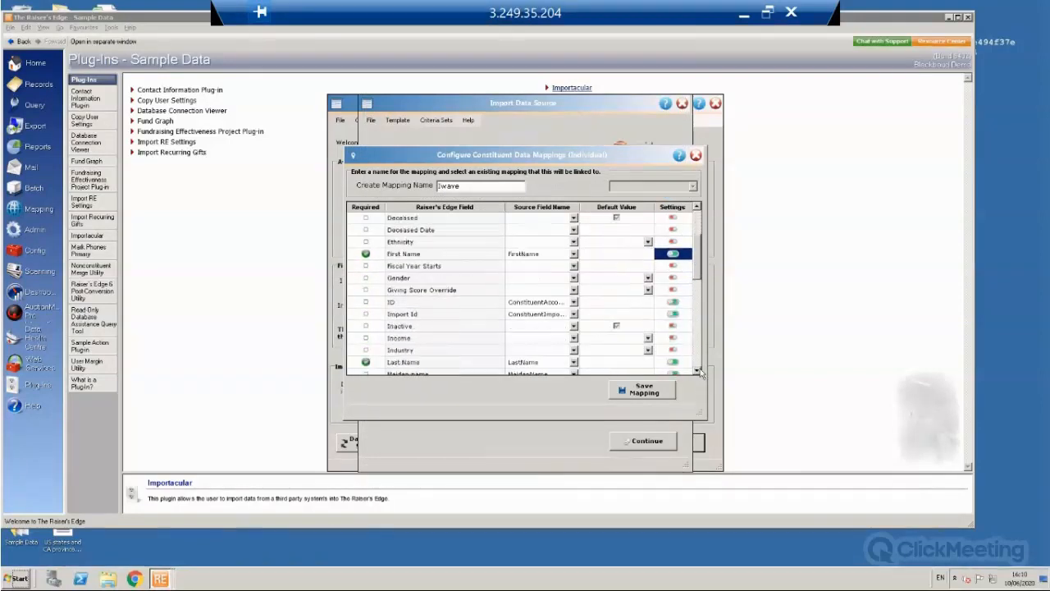
pyautogui.scroll(-4, 700, 372)
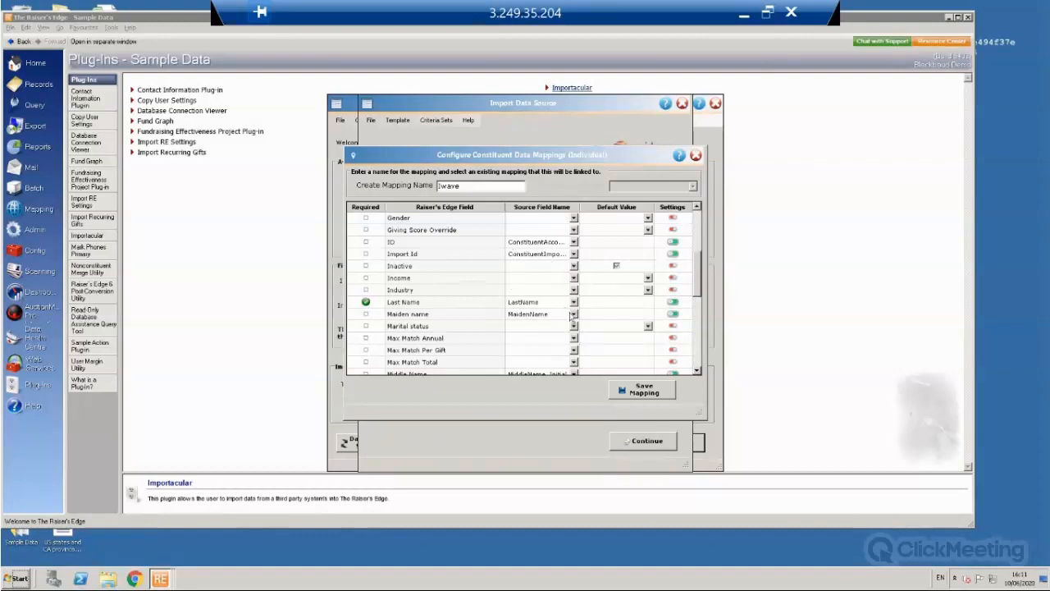
pyautogui.click(697, 371)
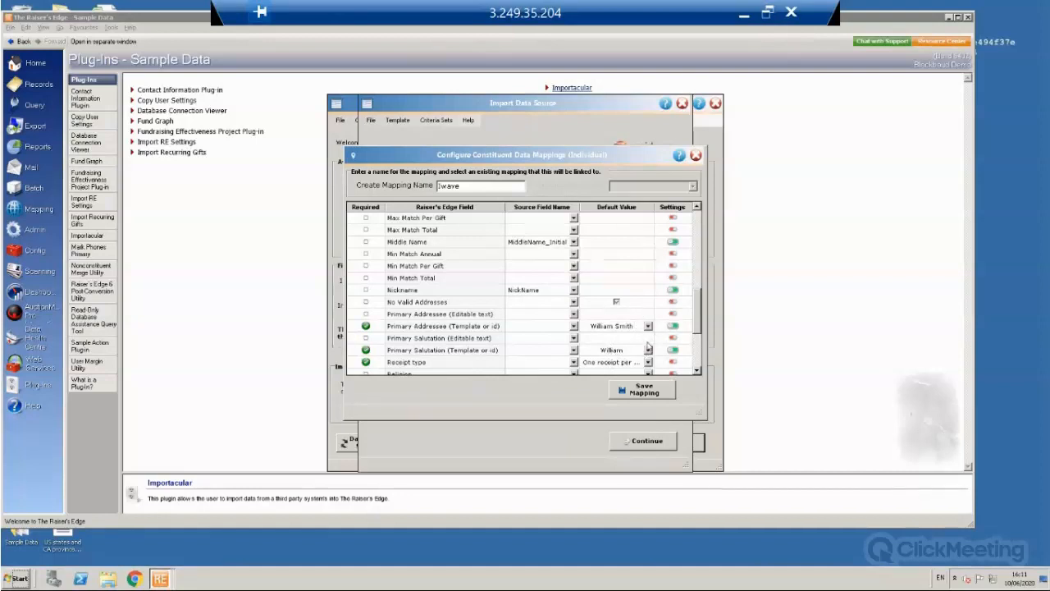
pyautogui.click(697, 370)
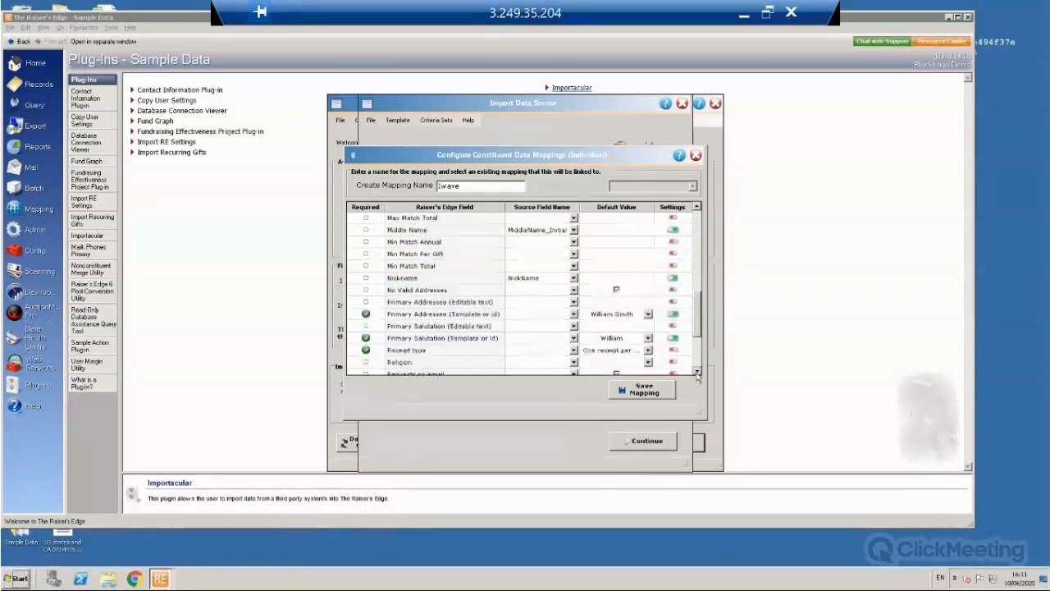
pyautogui.click(697, 371)
pyautogui.click(696, 371)
pyautogui.click(696, 371)
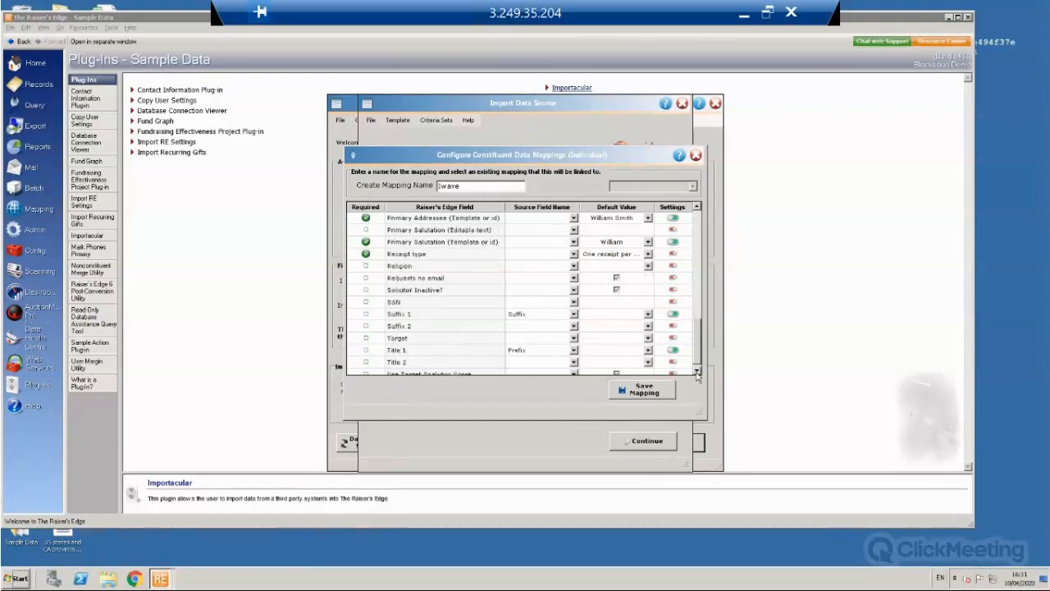
pyautogui.click(697, 372)
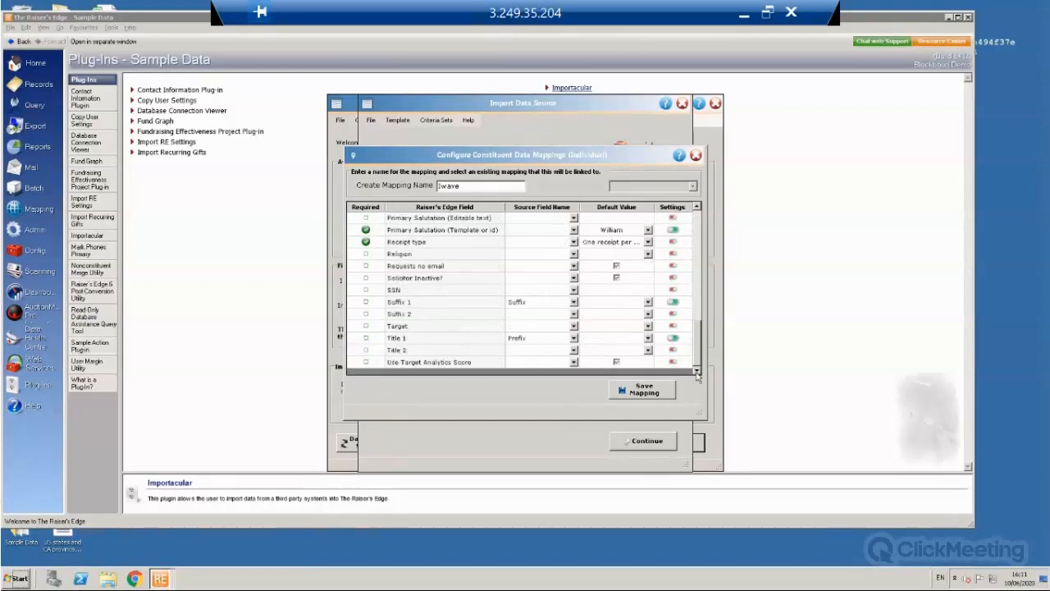
pyautogui.click(652, 393)
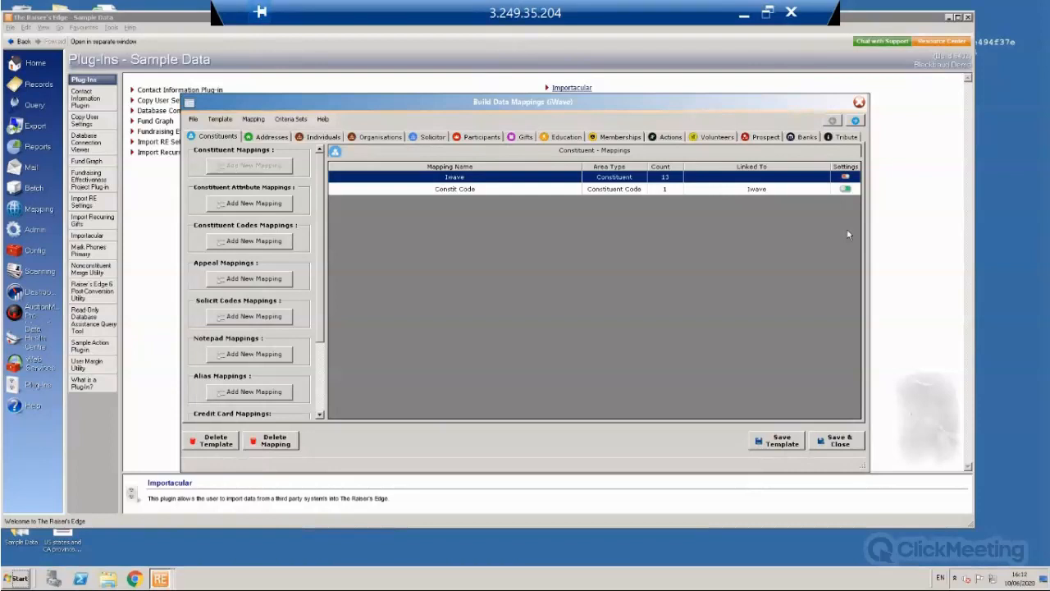
# Try an ignore condition on the Iwave constituent mapping for when Insights is equal to Not Now, and discard the settings.
pyautogui.click(846, 179)
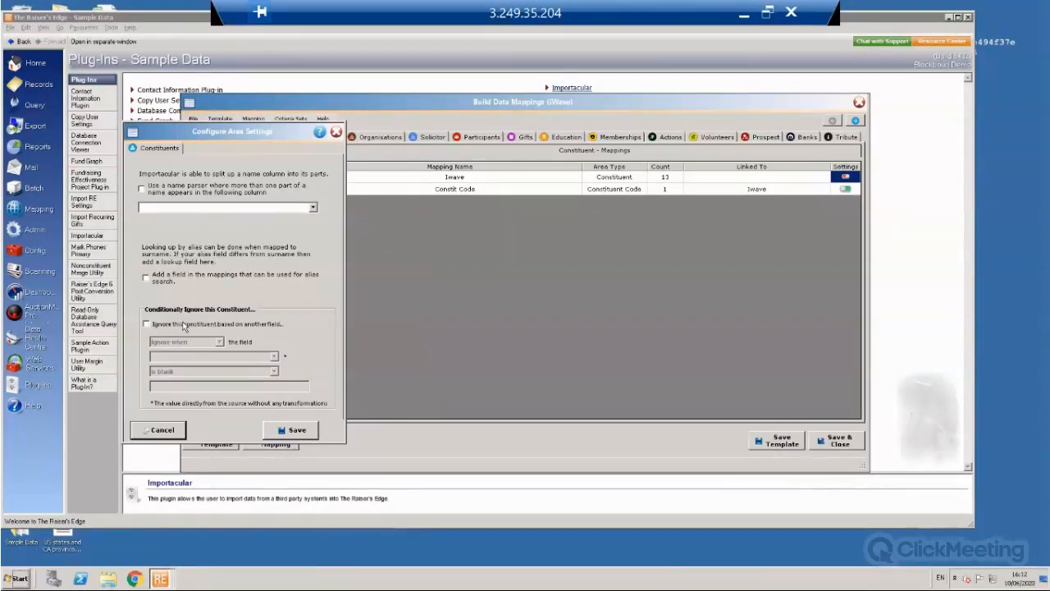
pyautogui.click(146, 326)
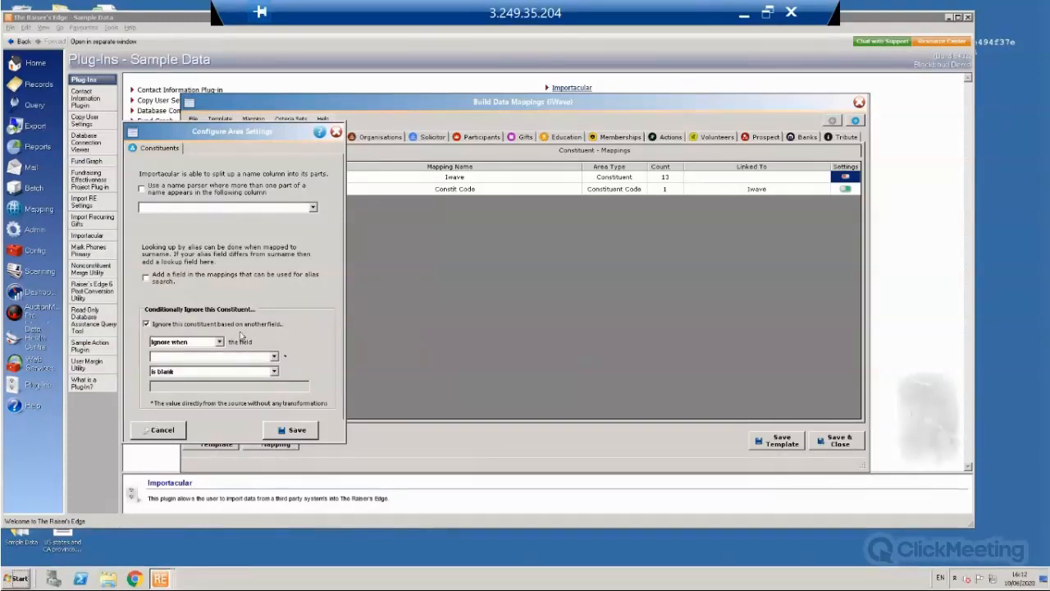
pyautogui.click(274, 359)
pyautogui.scroll(-10, 261, 541)
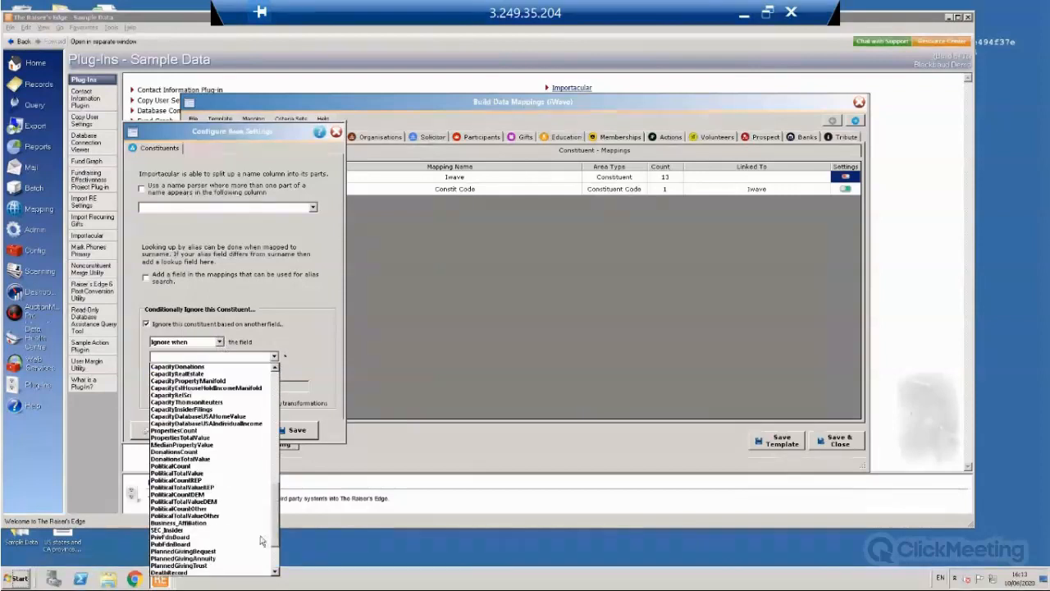
pyautogui.scroll(-3, 261, 541)
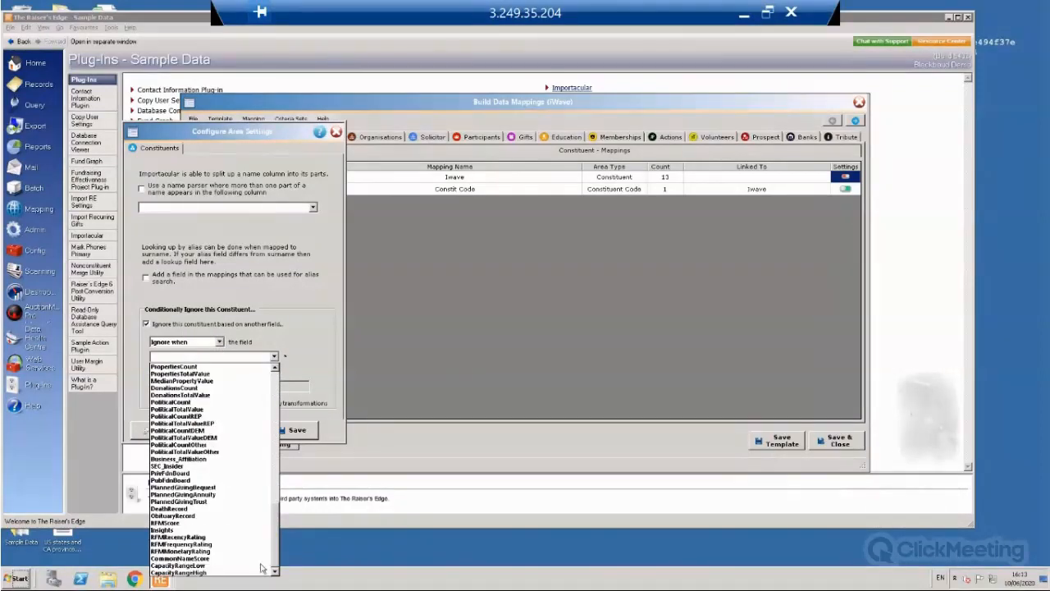
pyautogui.click(165, 530)
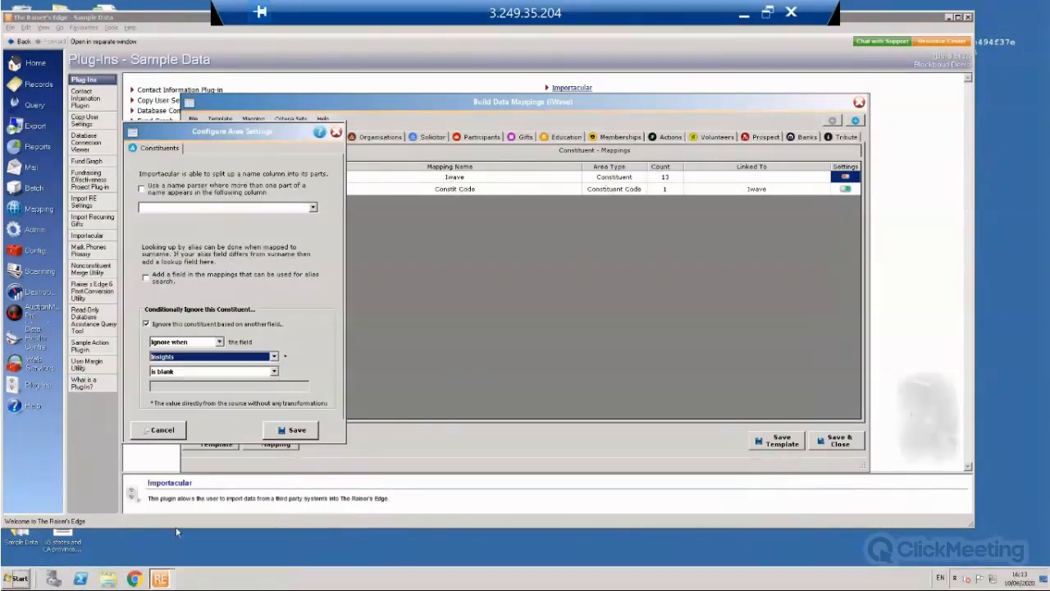
pyautogui.click(190, 372)
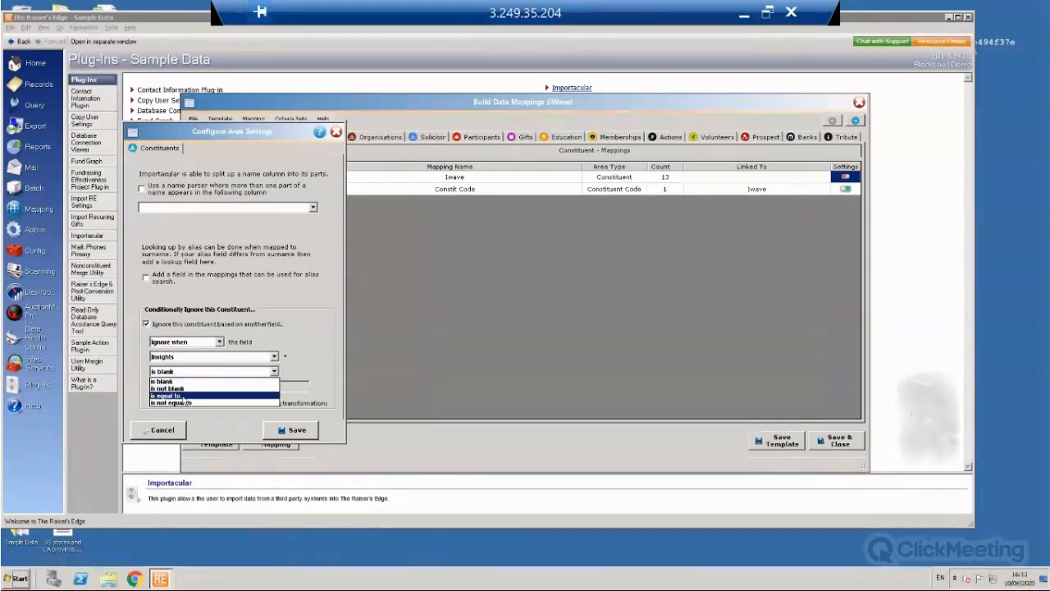
pyautogui.click(183, 397)
pyautogui.click(177, 389)
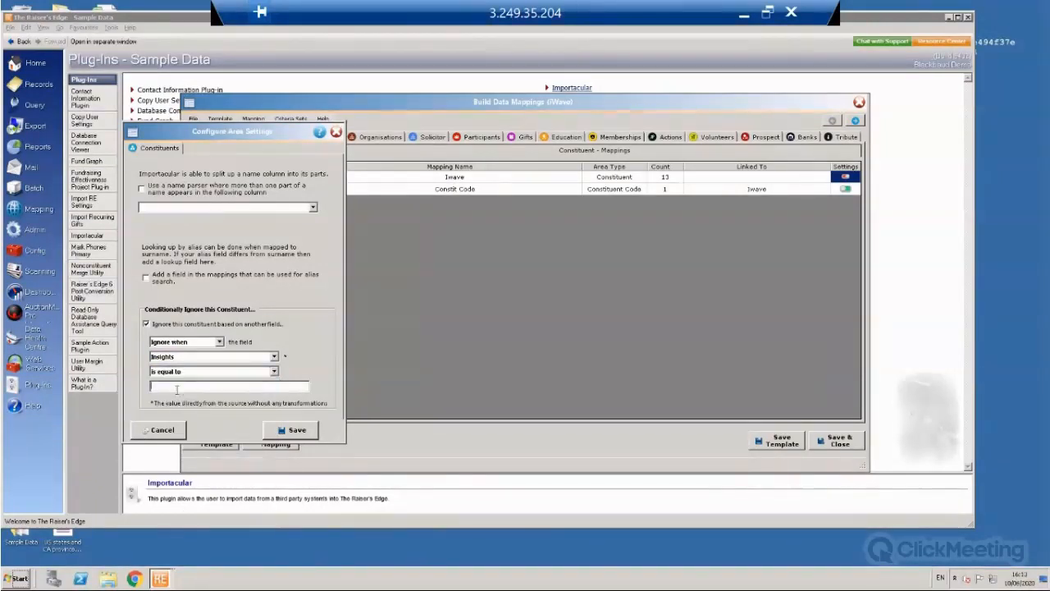
pyautogui.write('Not Now')
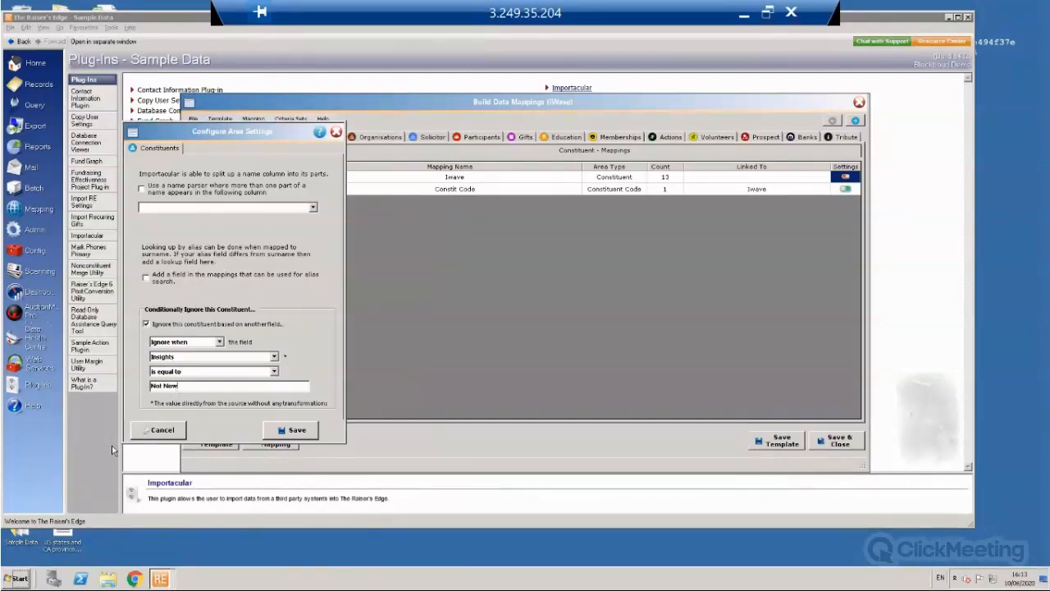
pyautogui.click(160, 430)
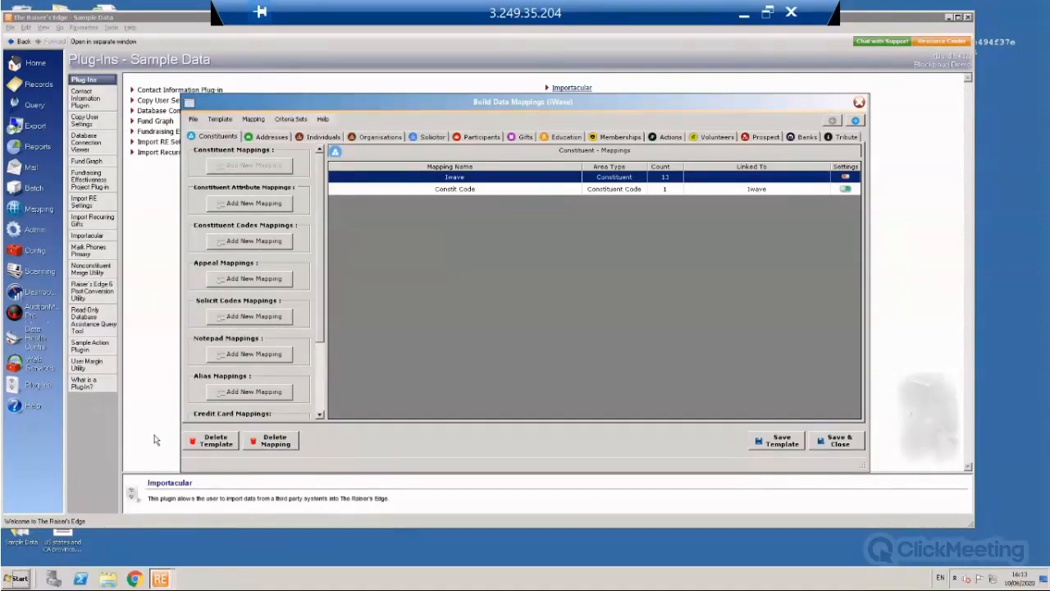
# Review the Constit Code mapping's fields and its constituent code area settings, leaving the settings unsaved.
pyautogui.doubleClick(464, 190)
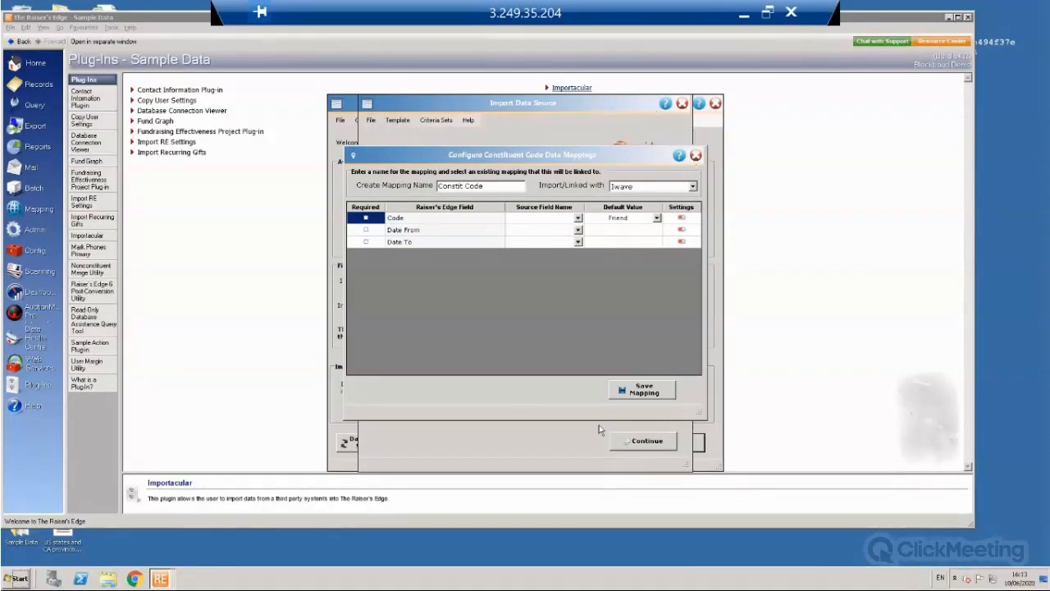
pyautogui.click(643, 389)
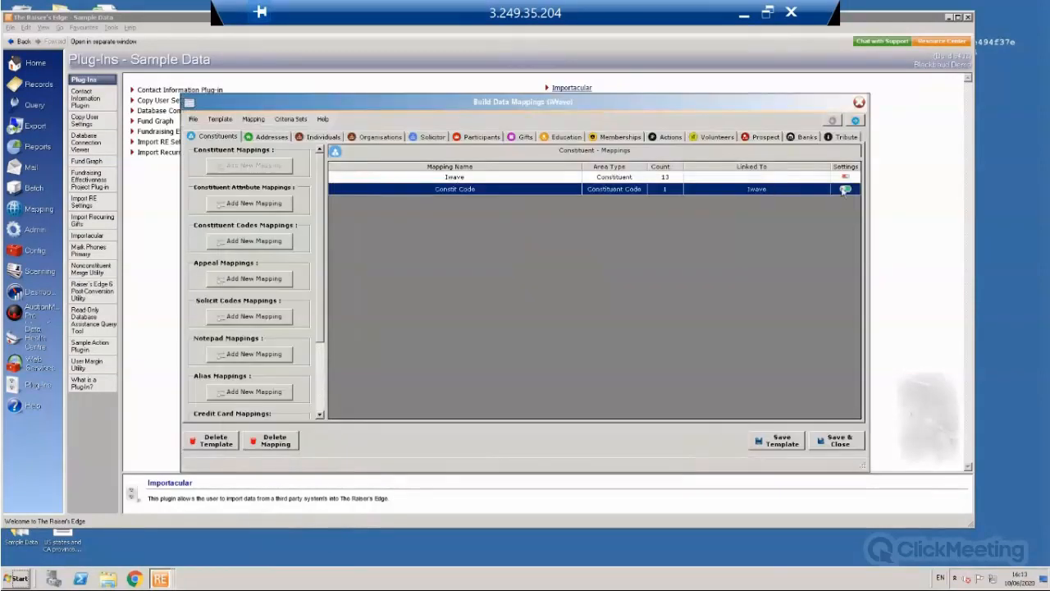
pyautogui.click(846, 189)
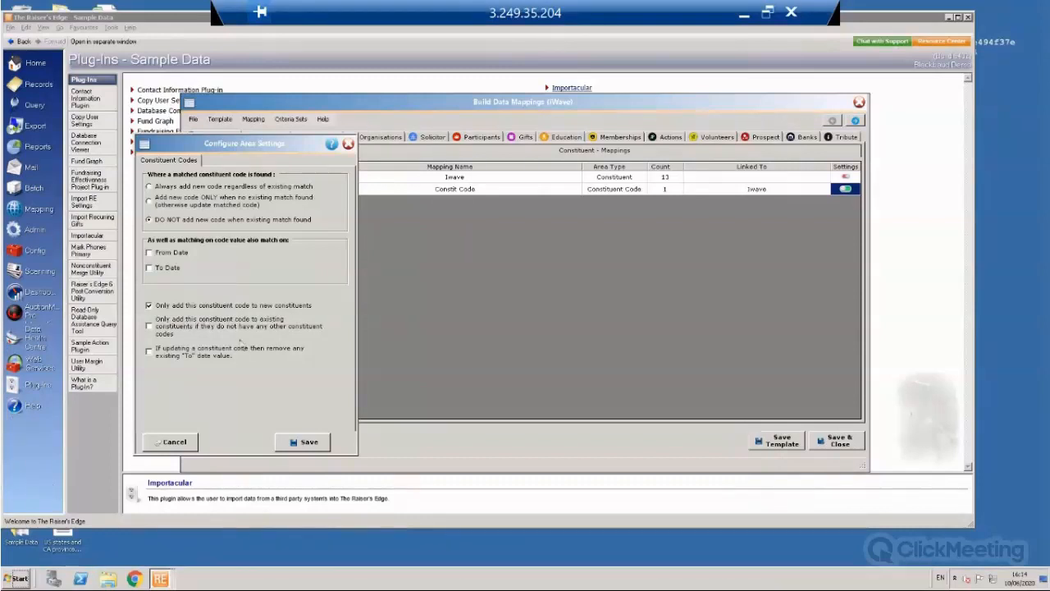
pyautogui.click(169, 443)
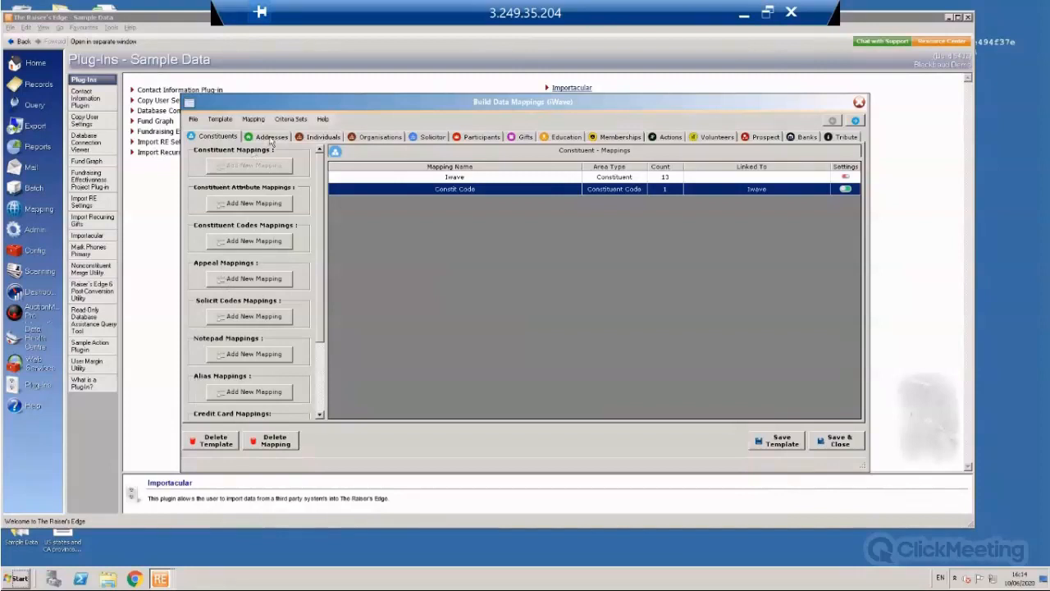
# Review the field mappings of the Address and Email mappings, saving each mapping.
pyautogui.click(271, 138)
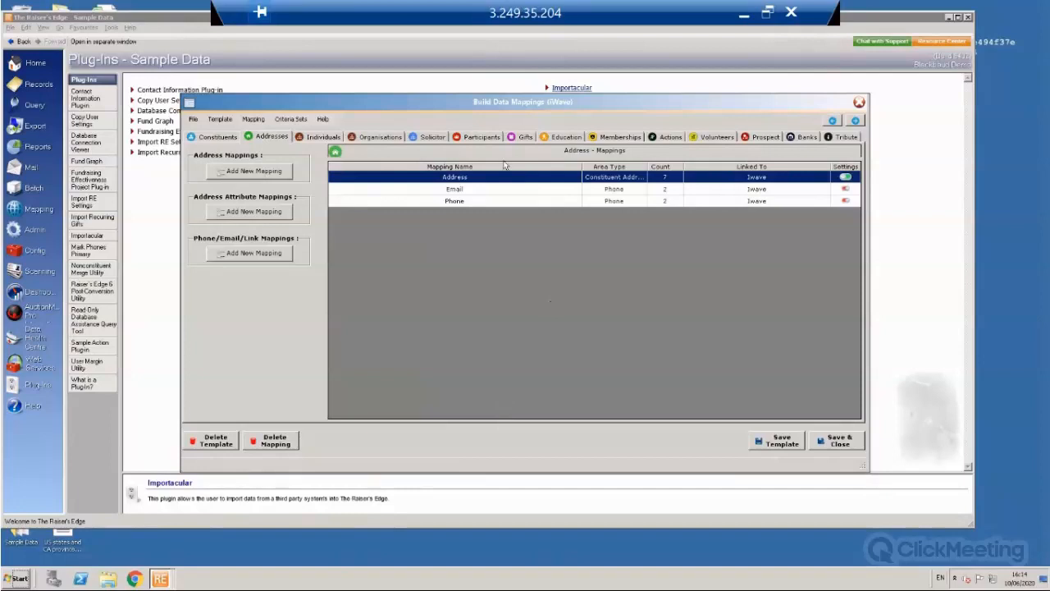
pyautogui.doubleClick(469, 180)
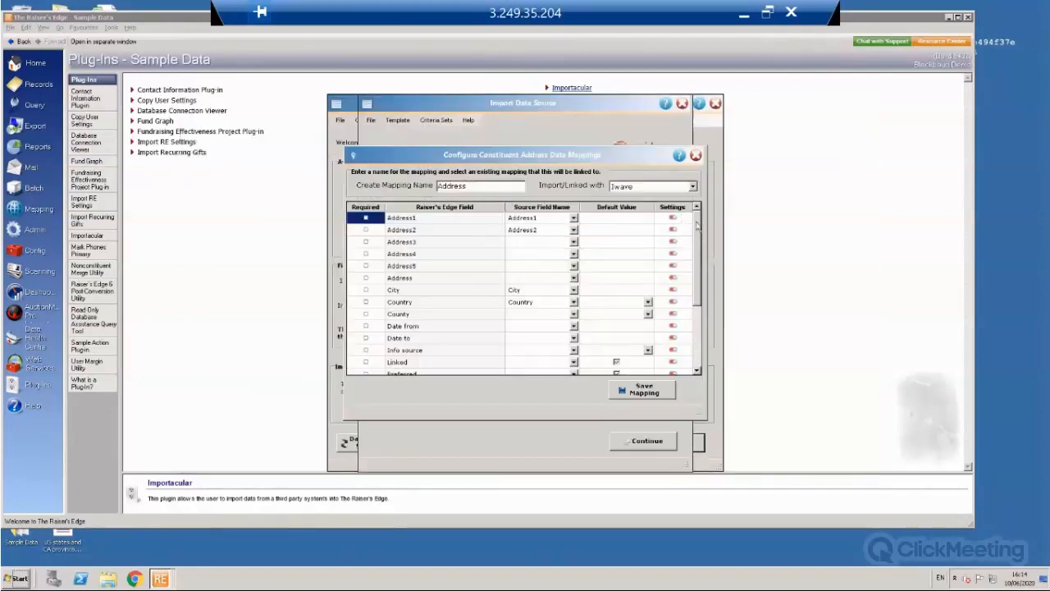
pyautogui.moveTo(698, 235); pyautogui.dragTo(696, 317)
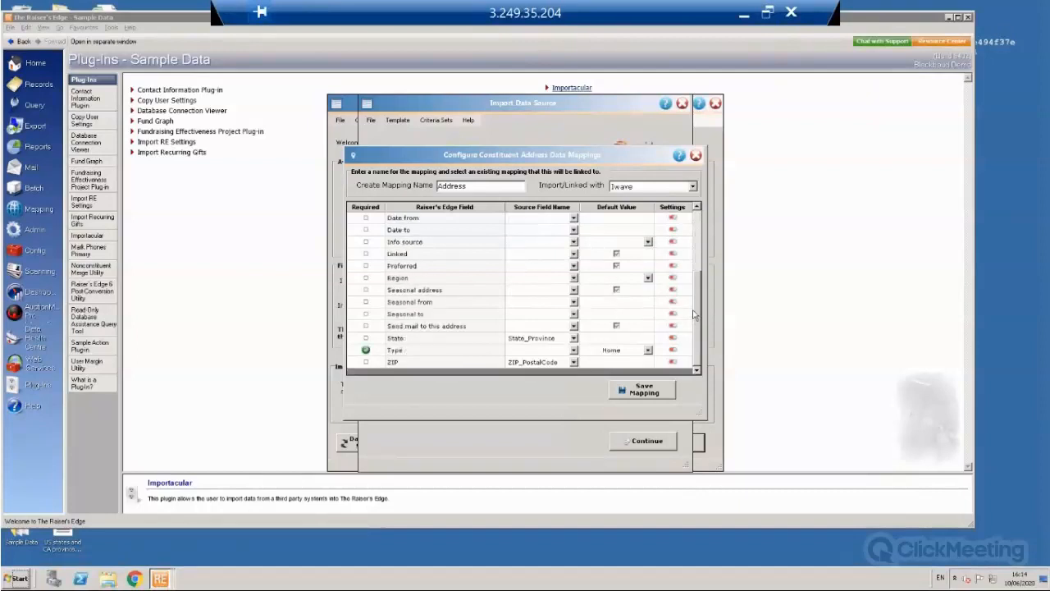
pyautogui.moveTo(698, 295); pyautogui.dragTo(706, 215)
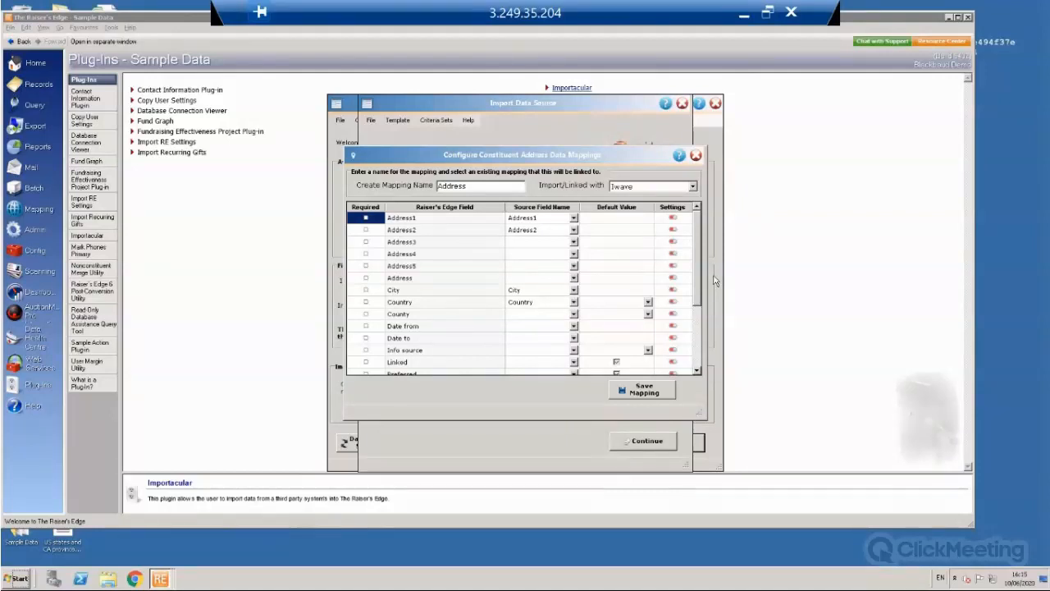
pyautogui.click(644, 392)
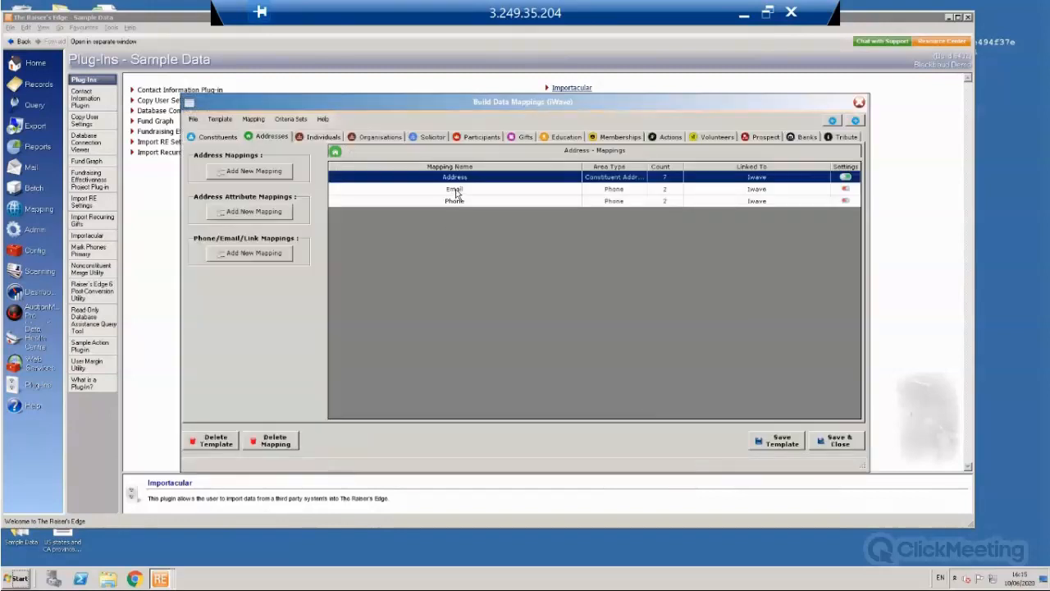
pyautogui.doubleClick(454, 189)
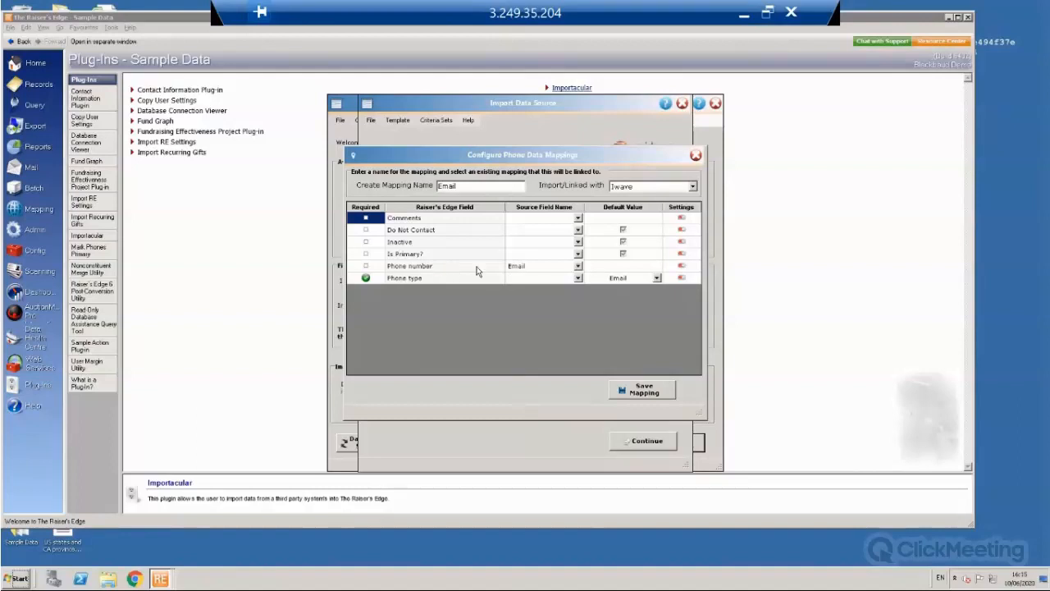
pyautogui.click(652, 399)
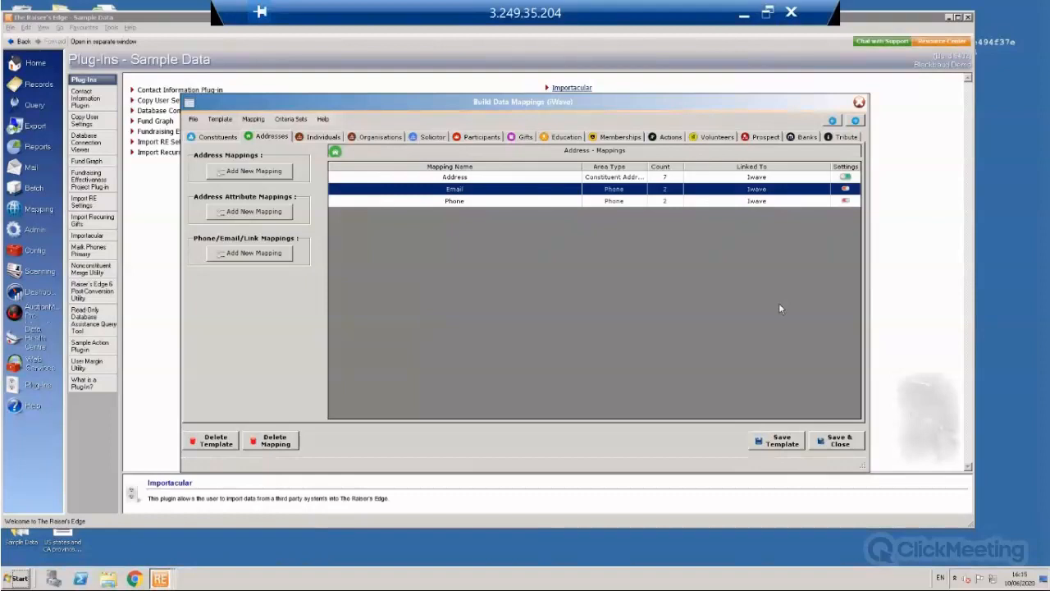
# Open the Prospect mapping and bring up the field settings for Classification.
pyautogui.click(763, 139)
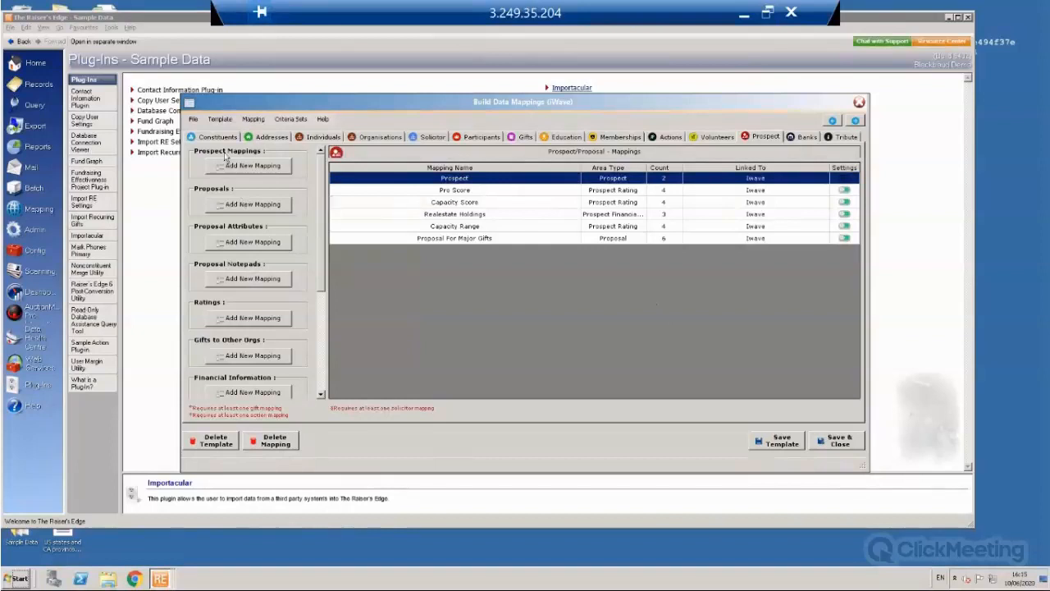
pyautogui.doubleClick(465, 179)
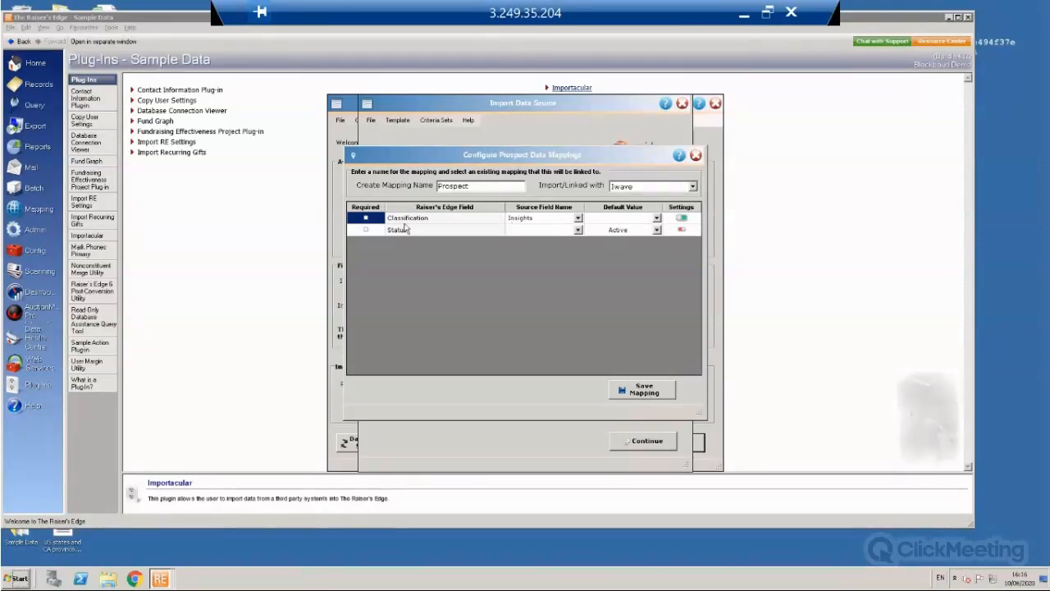
pyautogui.click(682, 218)
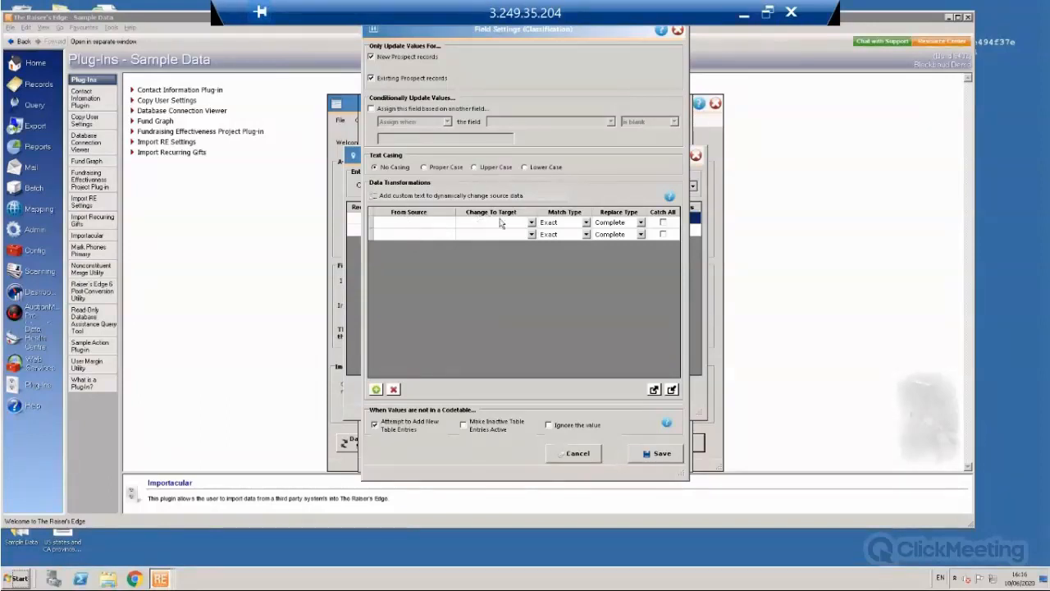
# Add a Classification data transformation that changes the source value Distinguished Philanthropist to the target Major Donor.
pyautogui.click(408, 227)
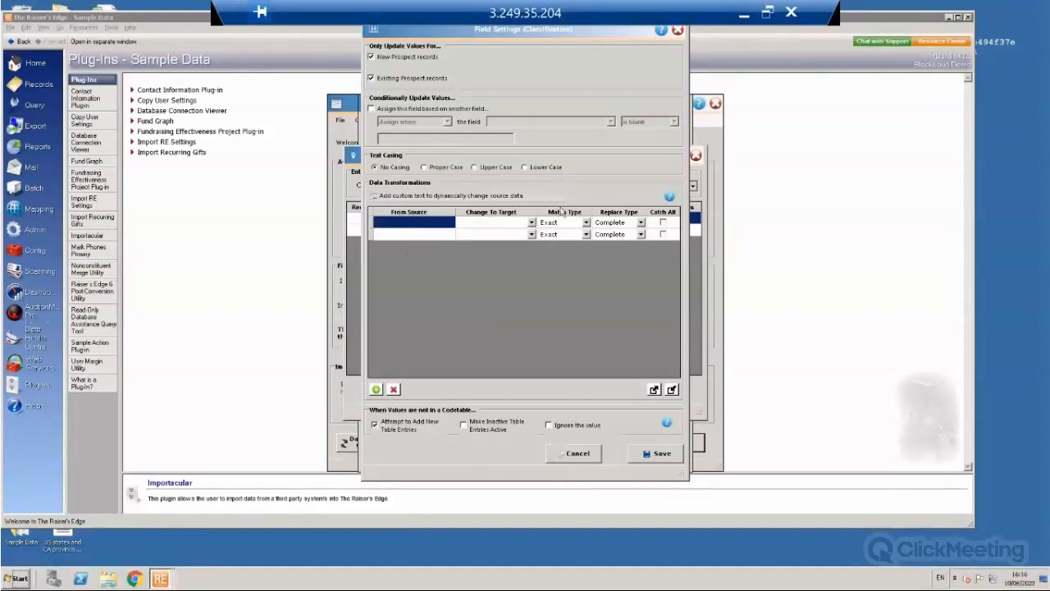
pyautogui.click(536, 224)
pyautogui.click(536, 224)
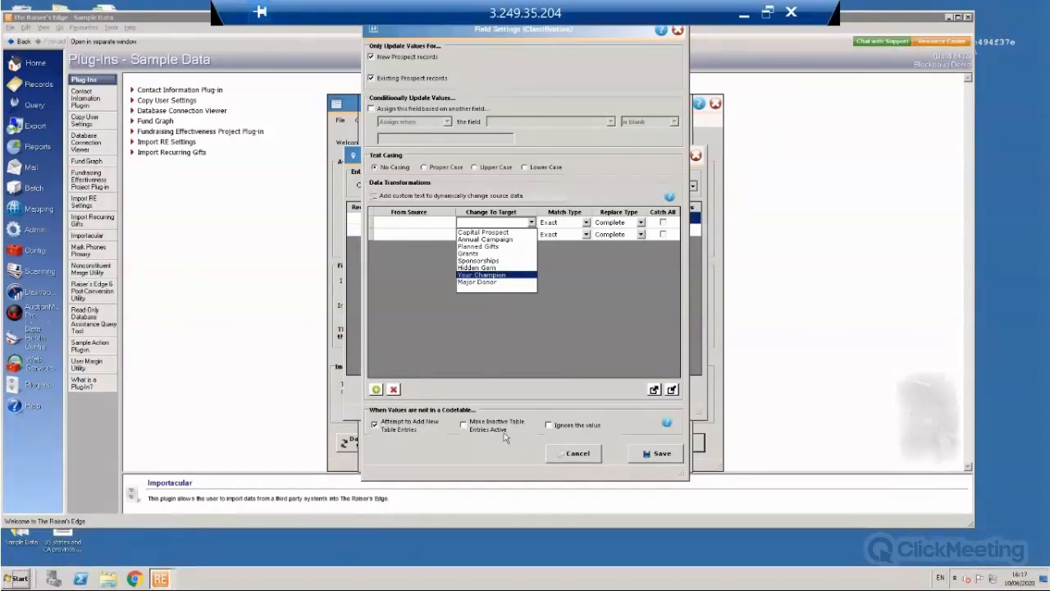
pyautogui.click(488, 282)
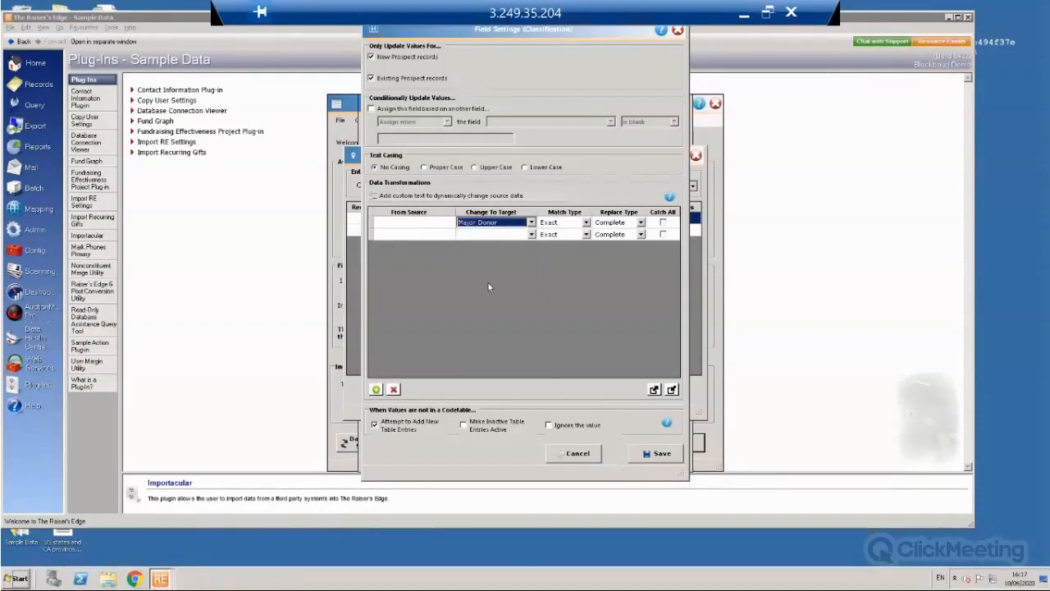
pyautogui.click(399, 227)
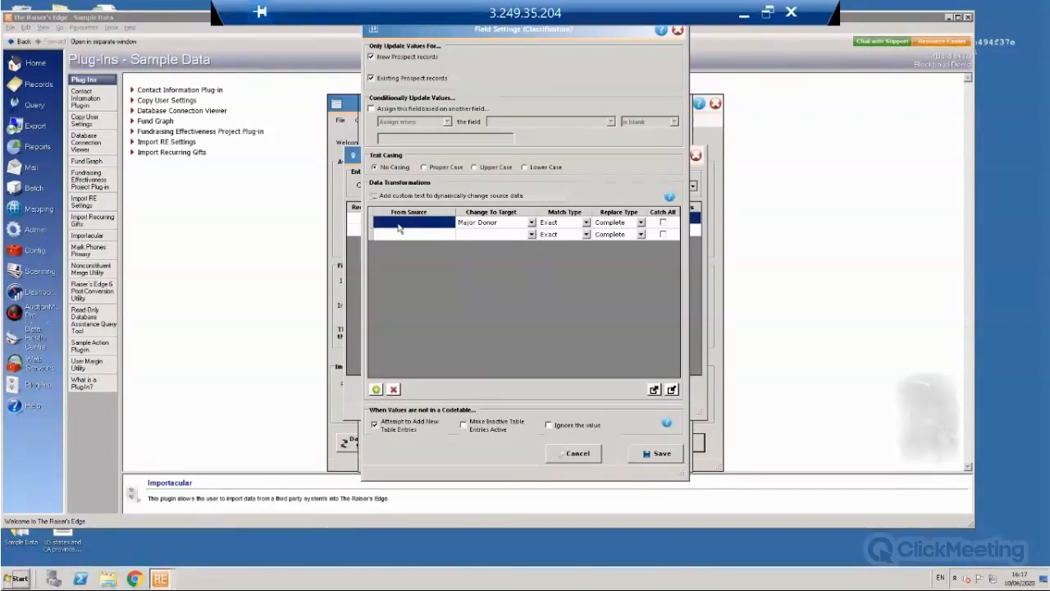
pyautogui.write('Disting')
pyautogui.write('uished Phila')
pyautogui.write('nthropist')
# Check the match and replace options for the Major Donor transformation, keeping Exact as match type and Complete as replace type.
pyautogui.click(587, 225)
pyautogui.click(587, 223)
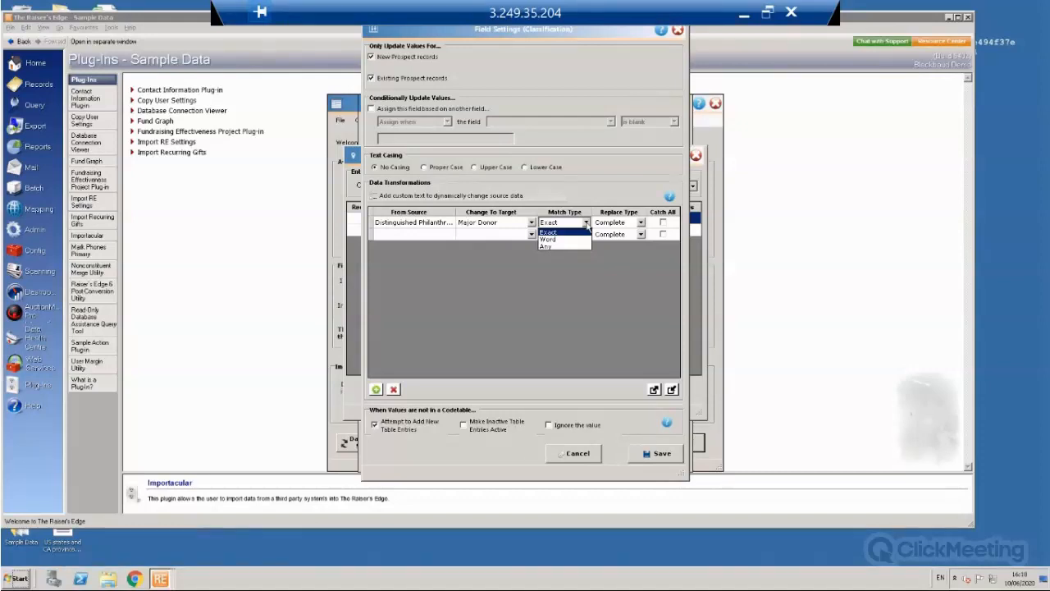
pyautogui.click(587, 226)
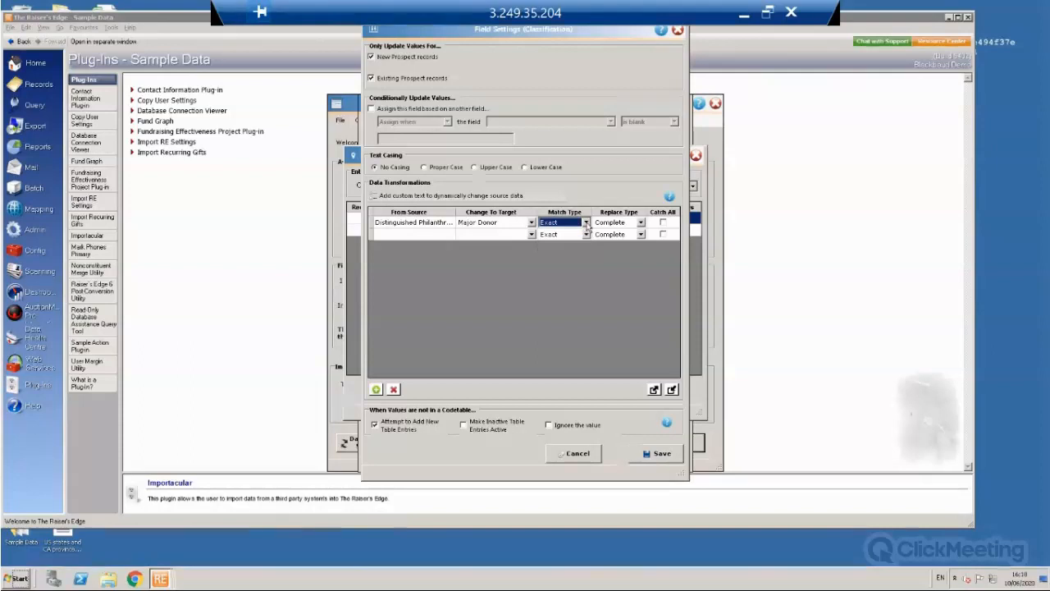
pyautogui.click(641, 224)
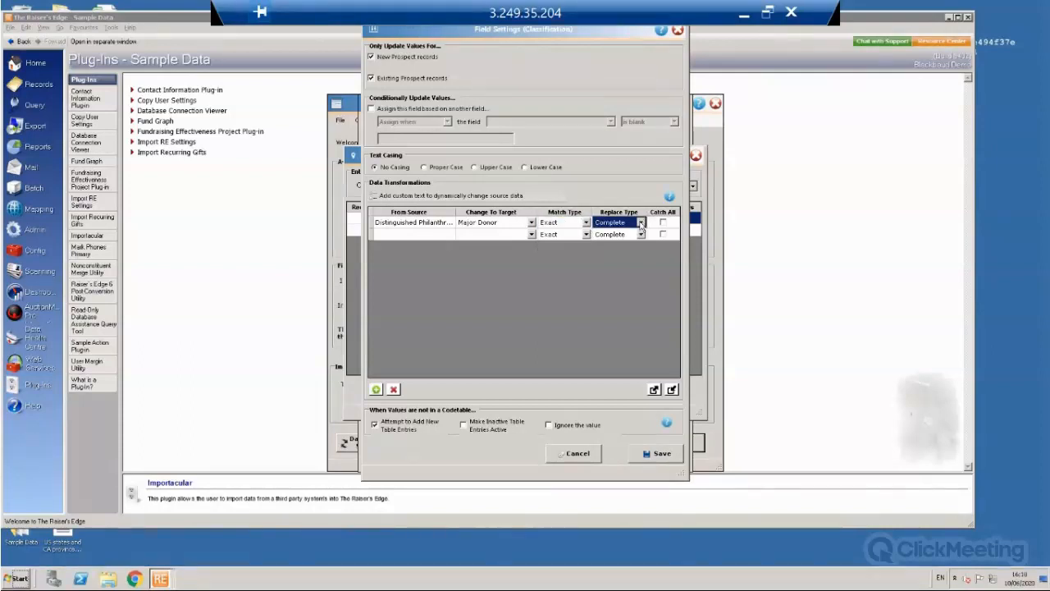
pyautogui.click(641, 223)
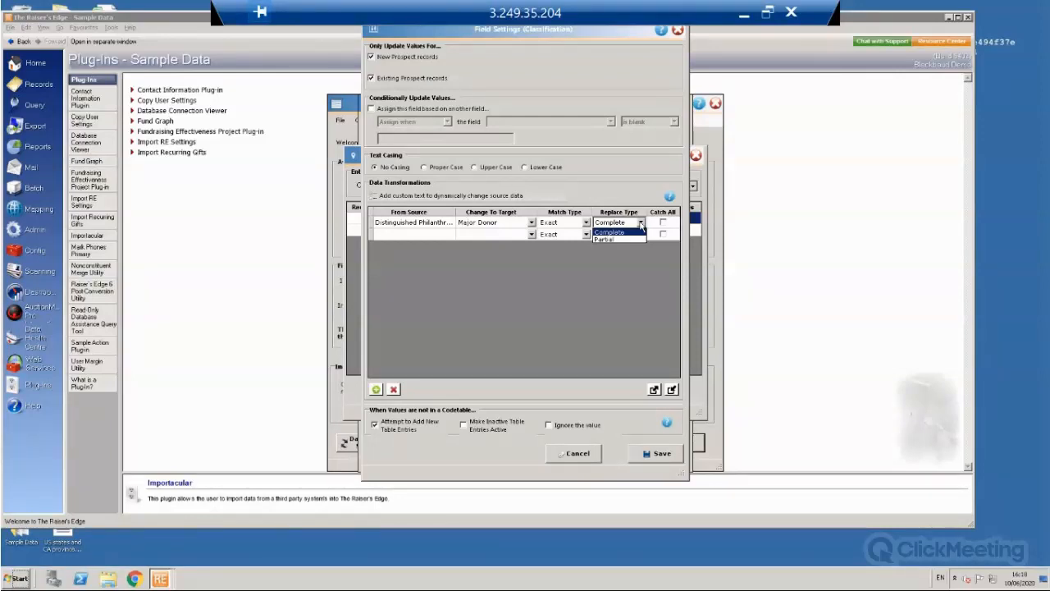
pyautogui.click(636, 232)
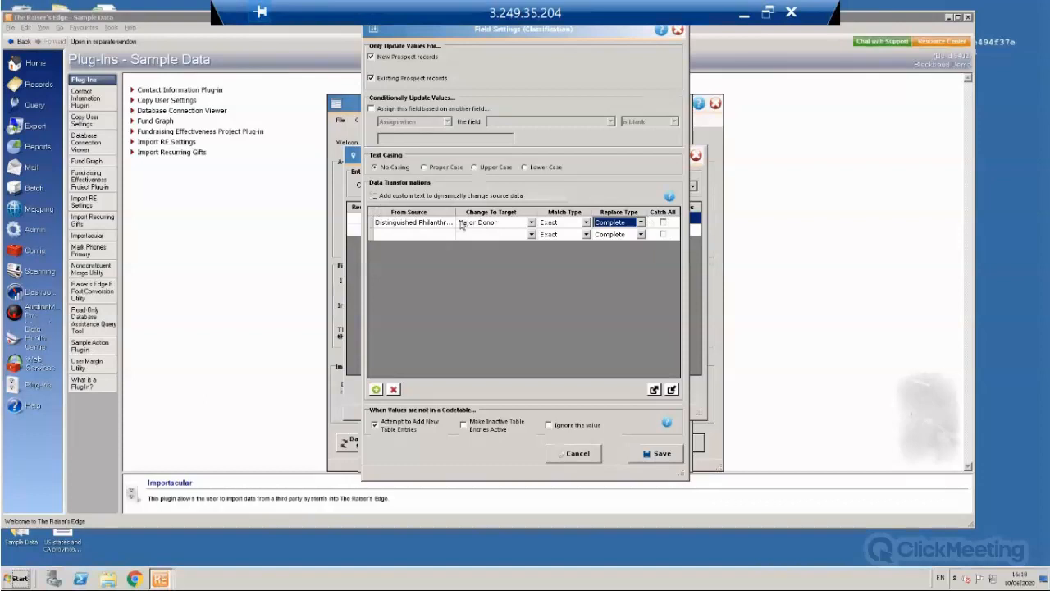
# Make the second Classification transformation a catch-all that changes values to Annual Campaign.
pyautogui.click(663, 234)
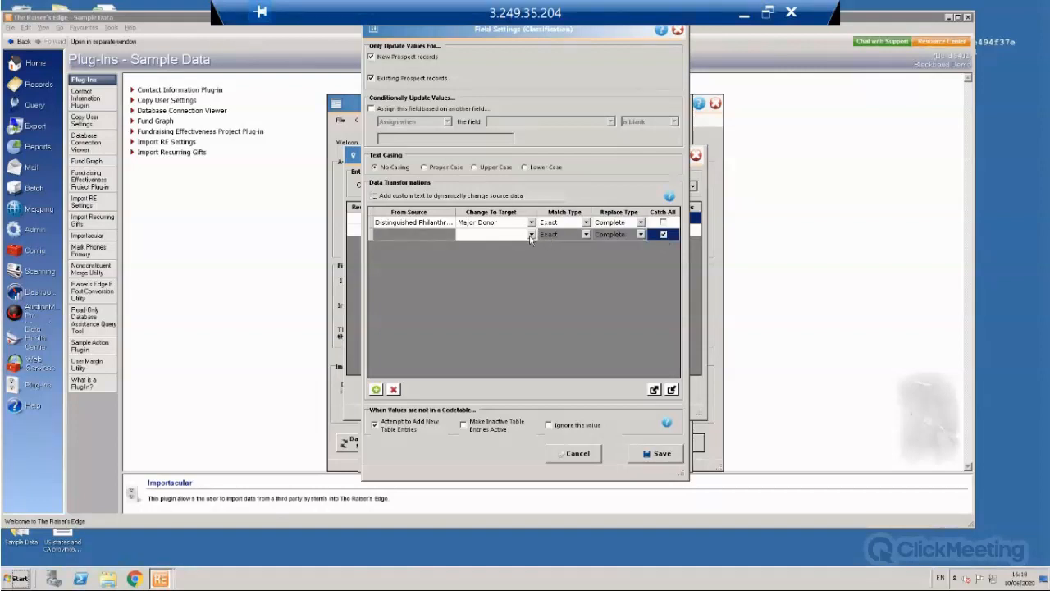
pyautogui.click(531, 234)
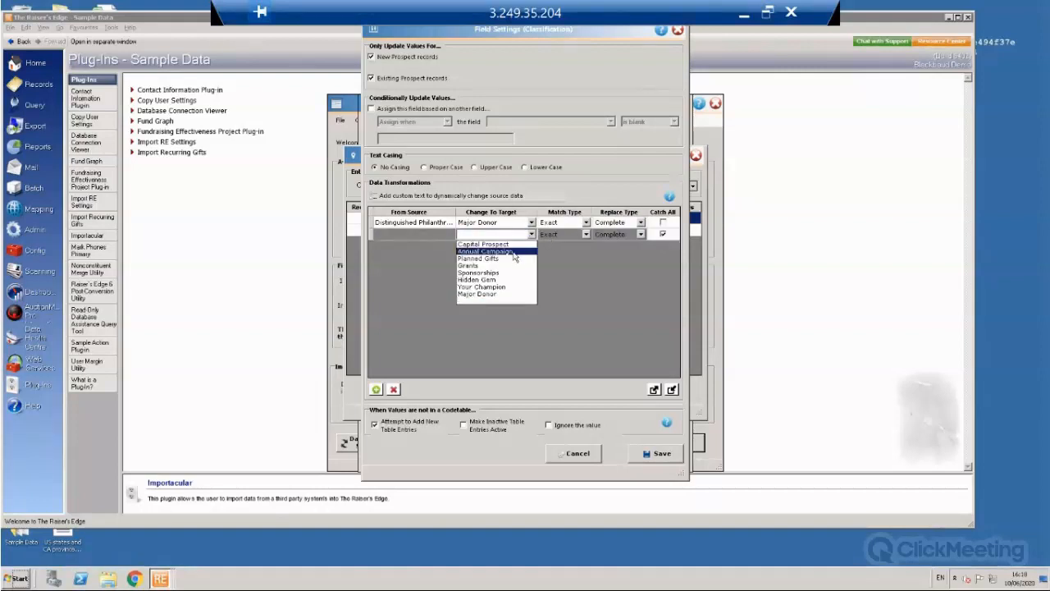
pyautogui.click(514, 252)
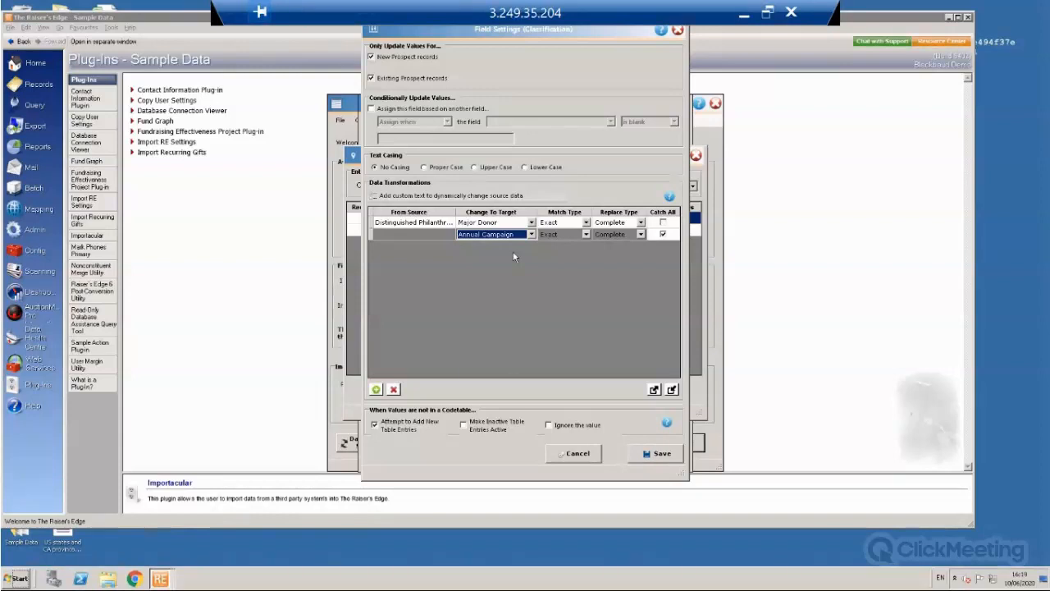
# Delete the catch-all Annual Campaign transformation from Classification, then save the field settings and the Prospect mapping.
pyautogui.click(663, 234)
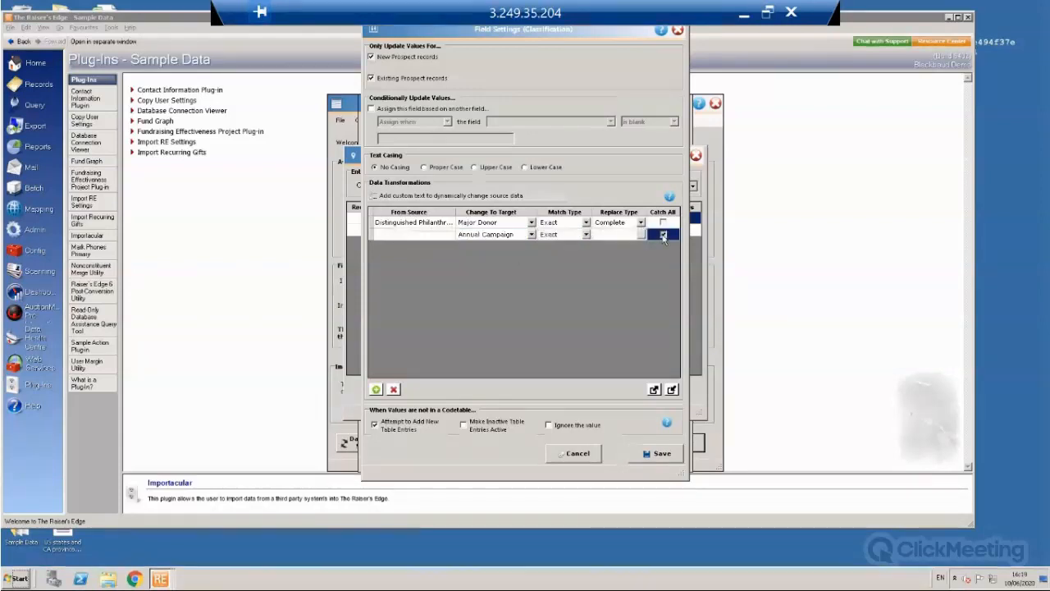
pyautogui.click(394, 389)
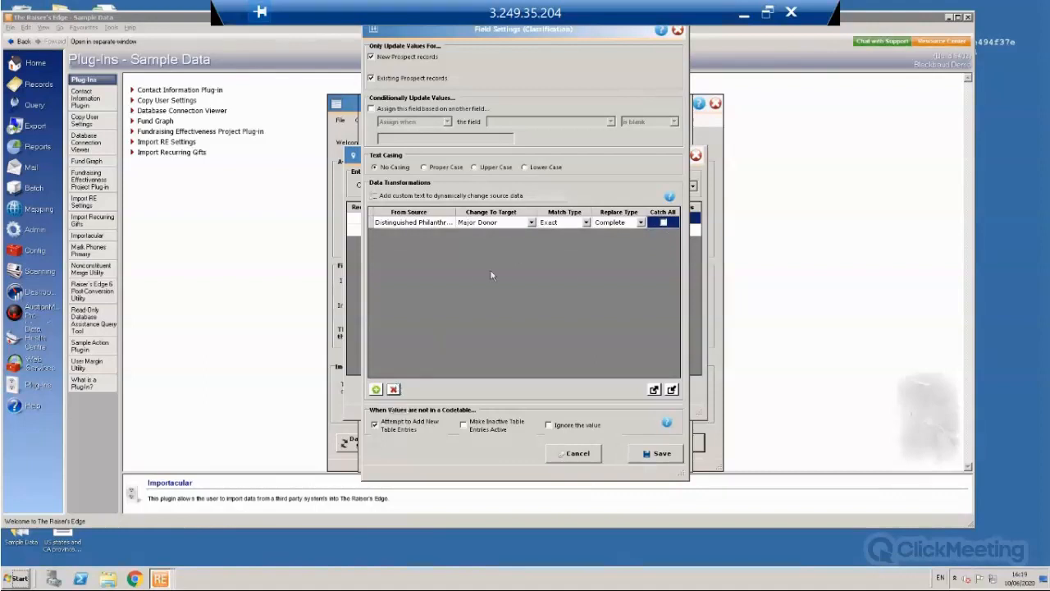
pyautogui.click(661, 454)
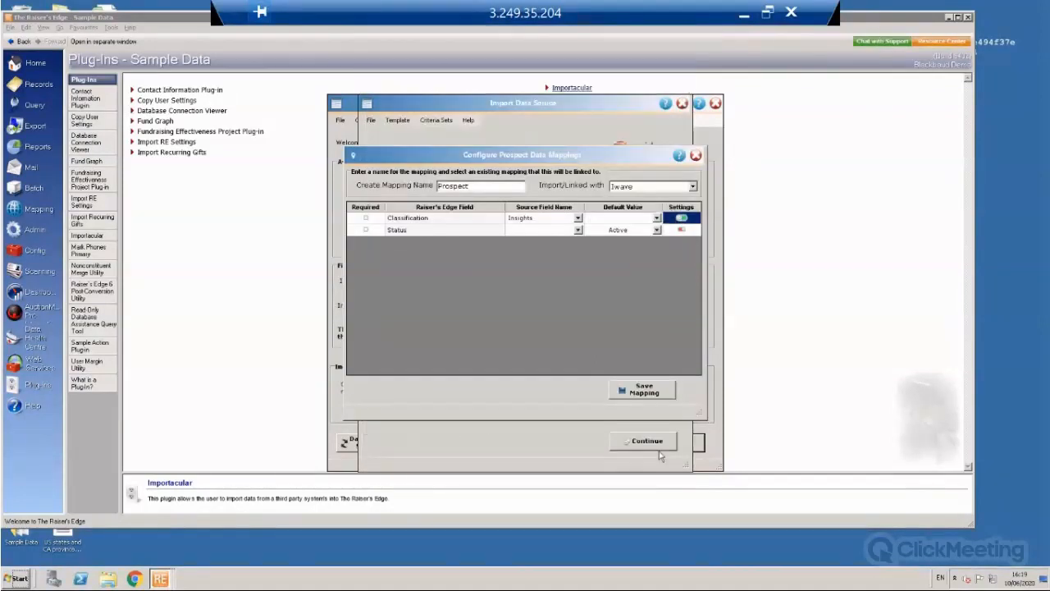
pyautogui.click(648, 397)
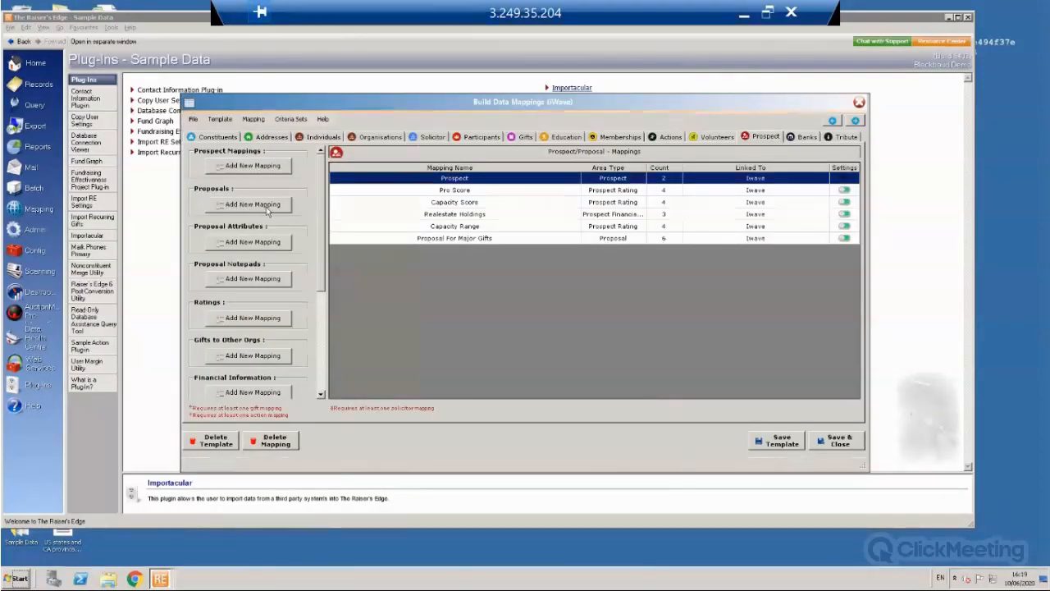
# Open the Proposal For Major Gifts mapping and examine the Deadline field's dynamic date options and period choices without changing them.
pyautogui.click(611, 238)
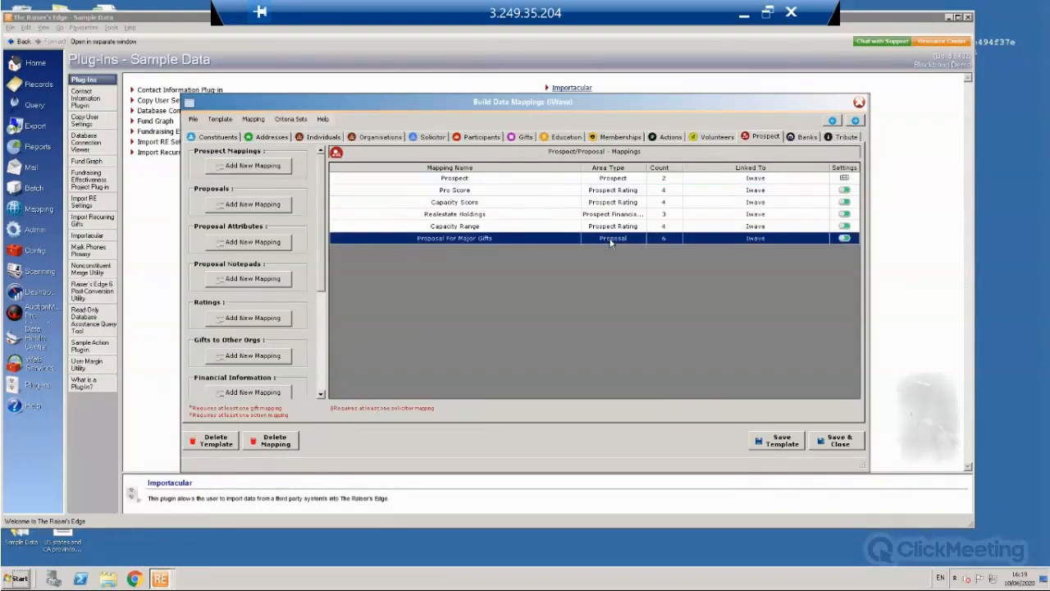
pyautogui.doubleClick(612, 238)
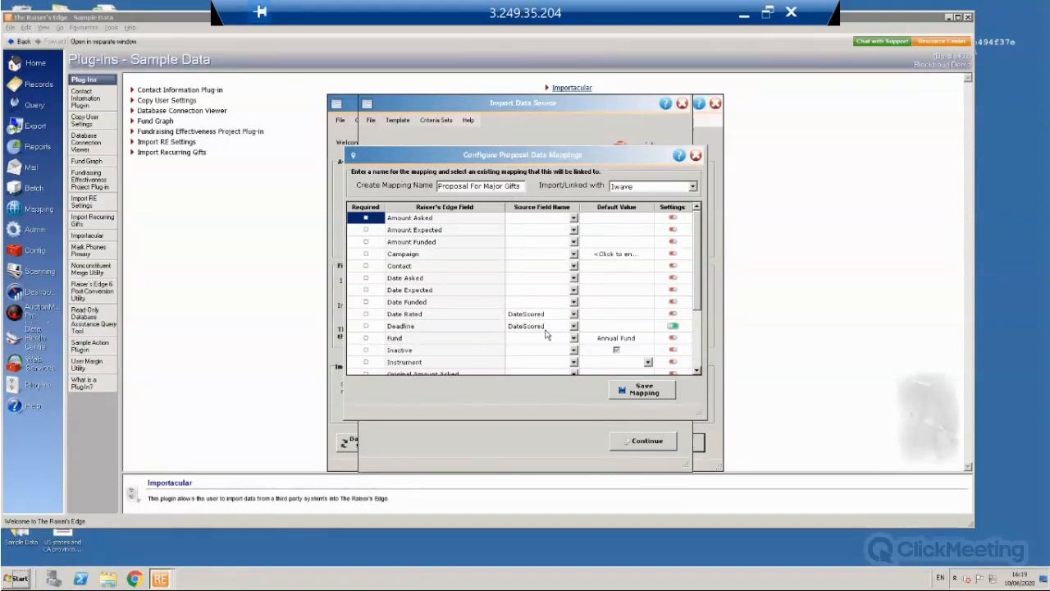
pyautogui.click(673, 325)
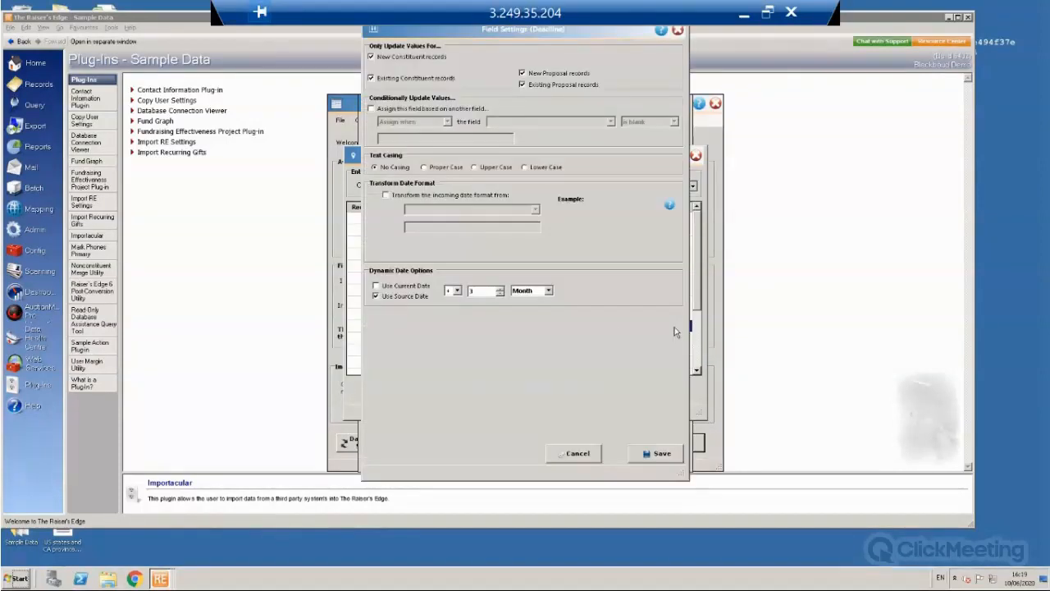
pyautogui.click(548, 291)
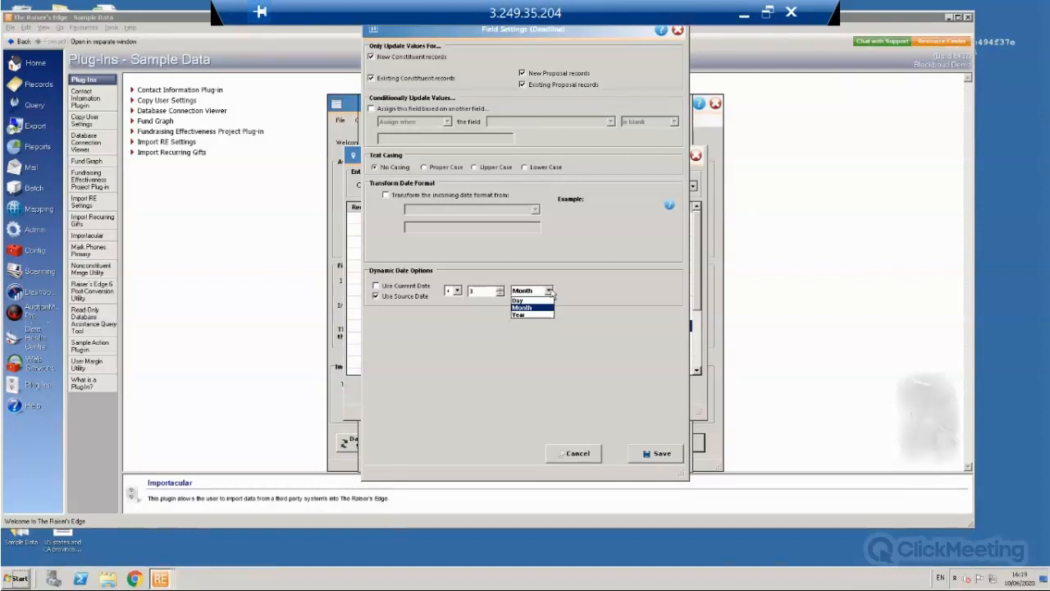
pyautogui.click(552, 294)
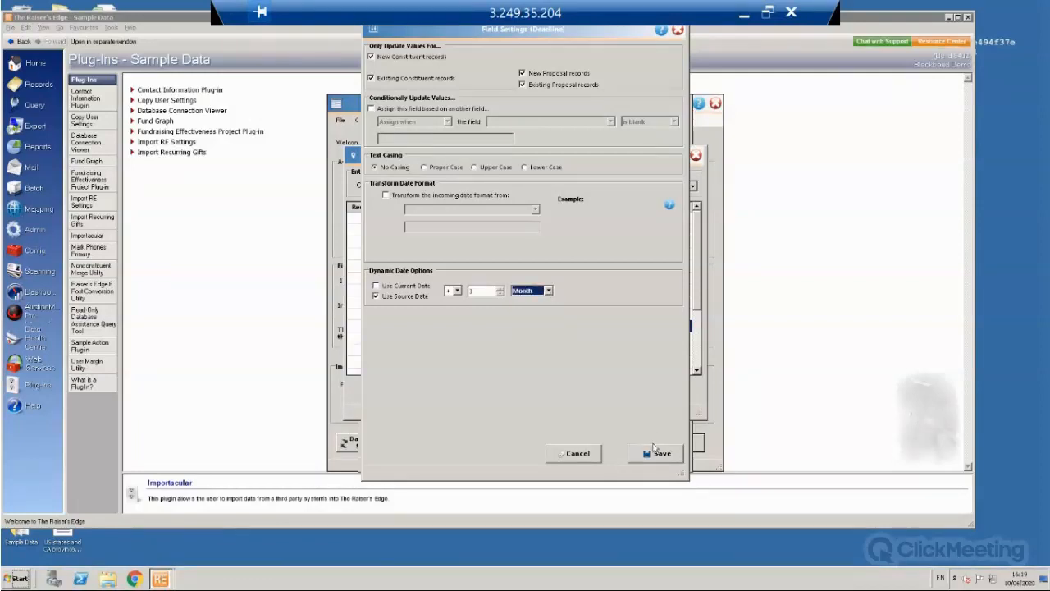
pyautogui.click(584, 456)
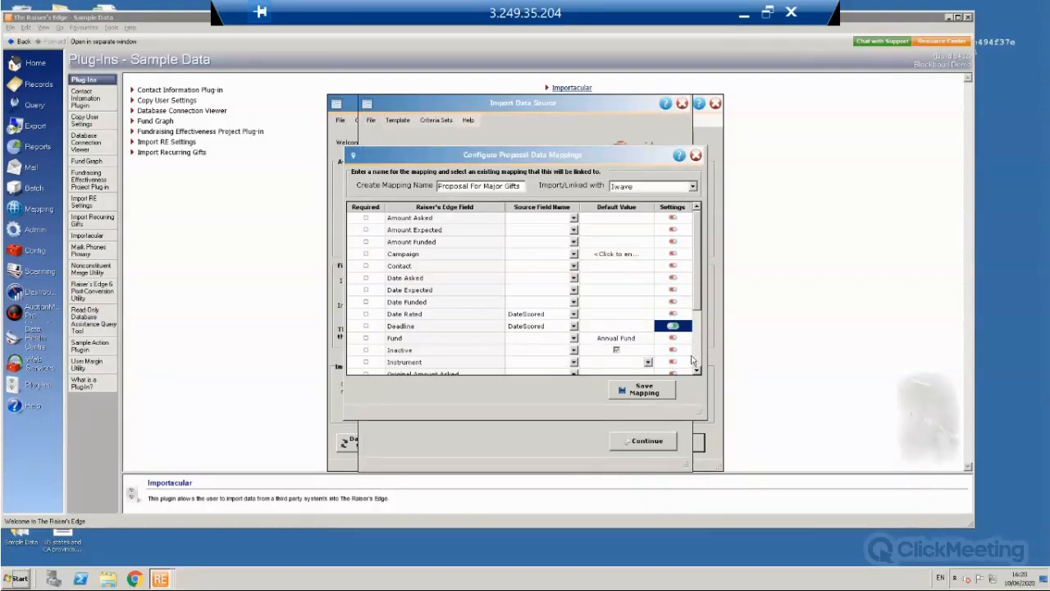
# Map the proposal's Original Amount Asked field to the source field CapacityRangeHigh.
pyautogui.scroll(-3, 696, 375)
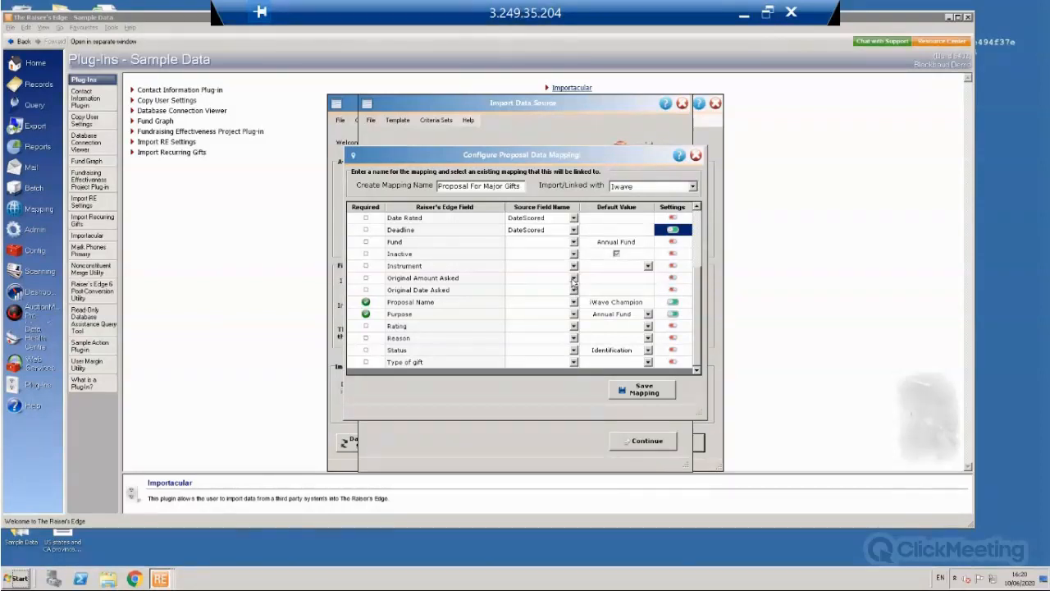
pyautogui.click(573, 280)
pyautogui.scroll(-1, 626, 332)
pyautogui.moveTo(626, 332); pyautogui.dragTo(648, 466)
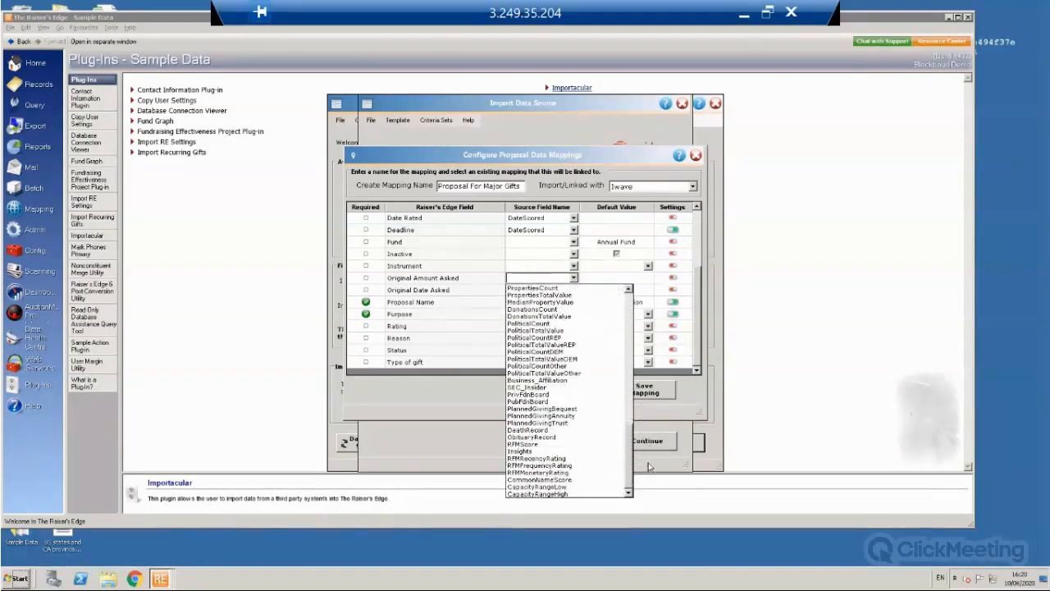
pyautogui.click(558, 495)
# Make Original Amount Asked use a 75% proportion of the amount, saving the field settings and the proposal mapping.
pyautogui.click(675, 278)
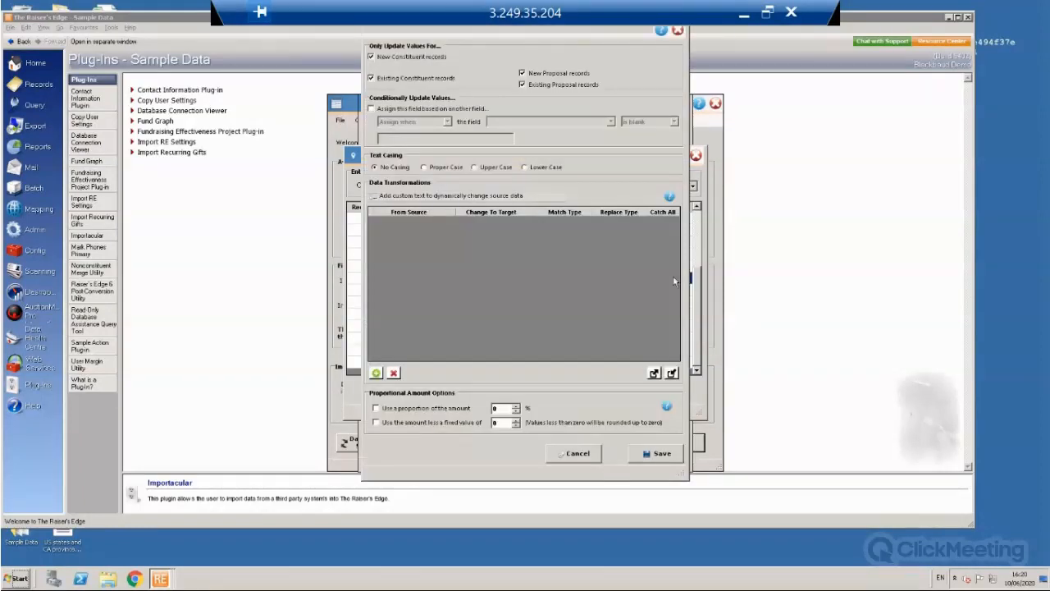
pyautogui.click(377, 409)
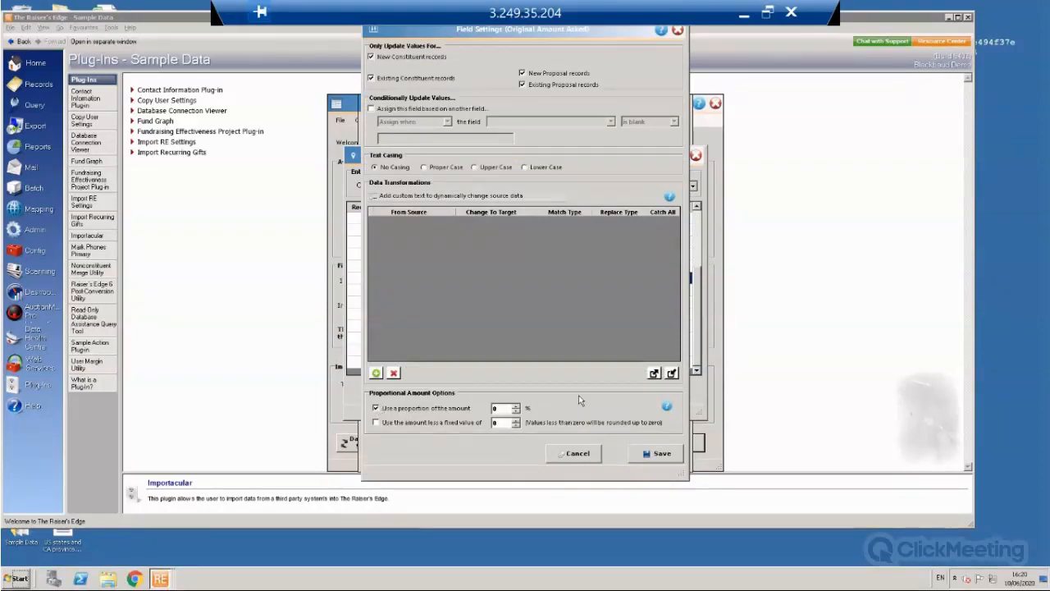
pyautogui.write('4')
pyautogui.press('BackSpace')
pyautogui.write('75')
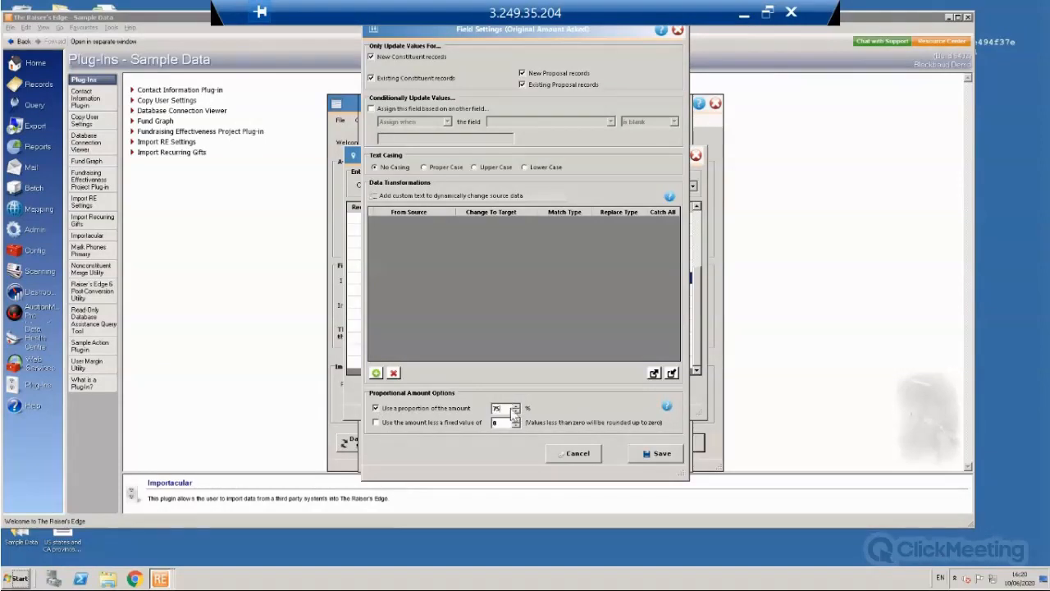
pyautogui.click(660, 455)
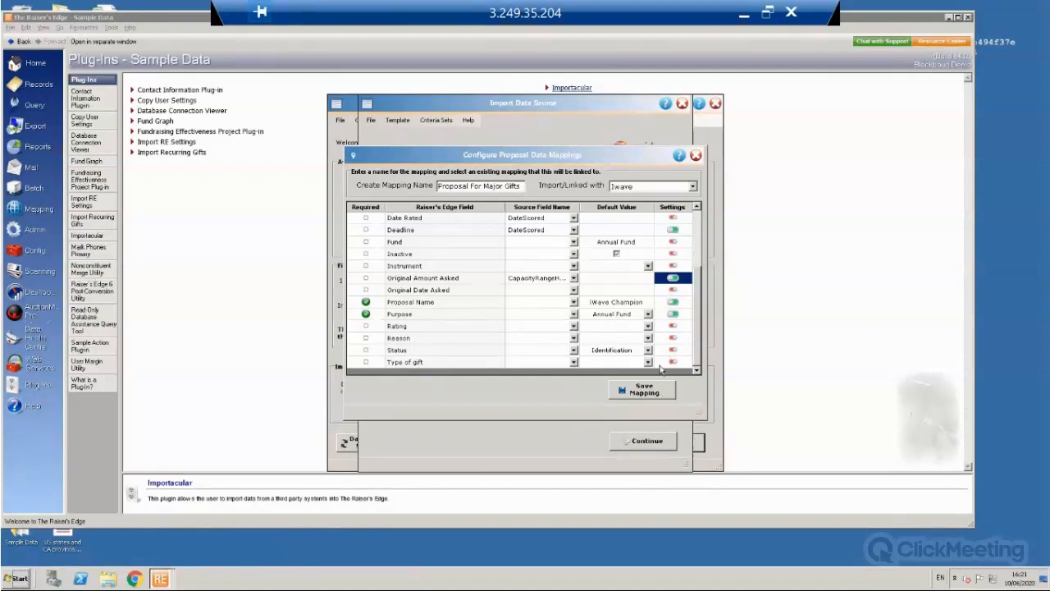
pyautogui.click(651, 392)
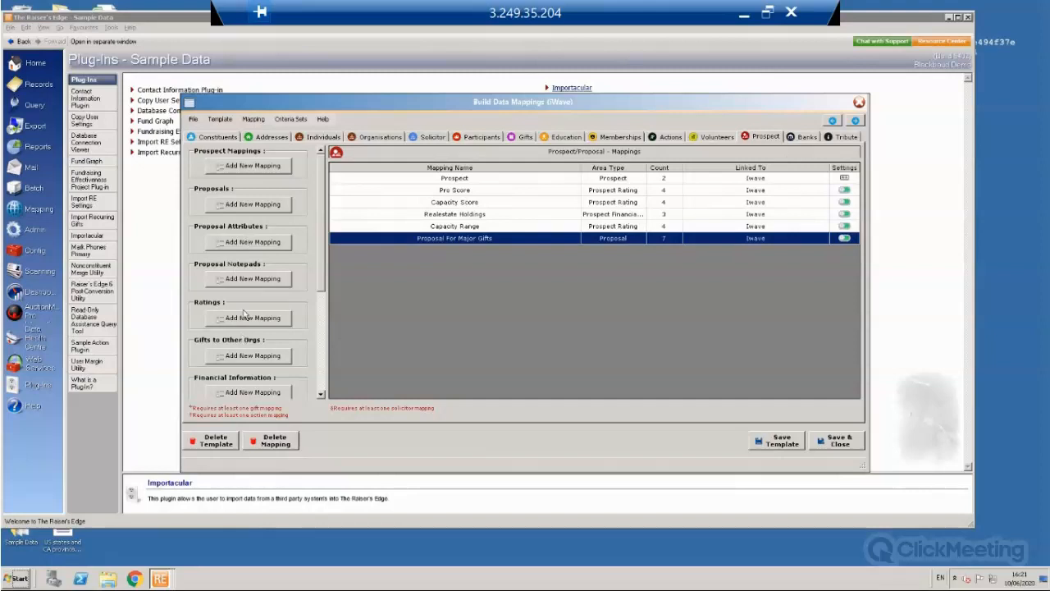
# Look over the prospect rating mappings and review the Pro Score mapping's category, date, description and source assignments.
pyautogui.click(615, 194)
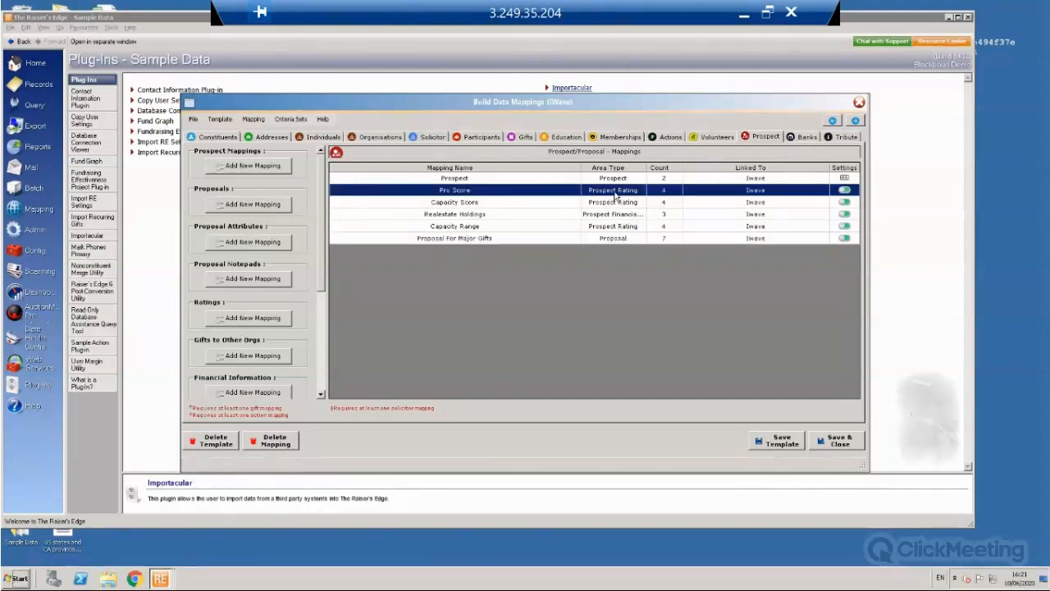
pyautogui.click(621, 202)
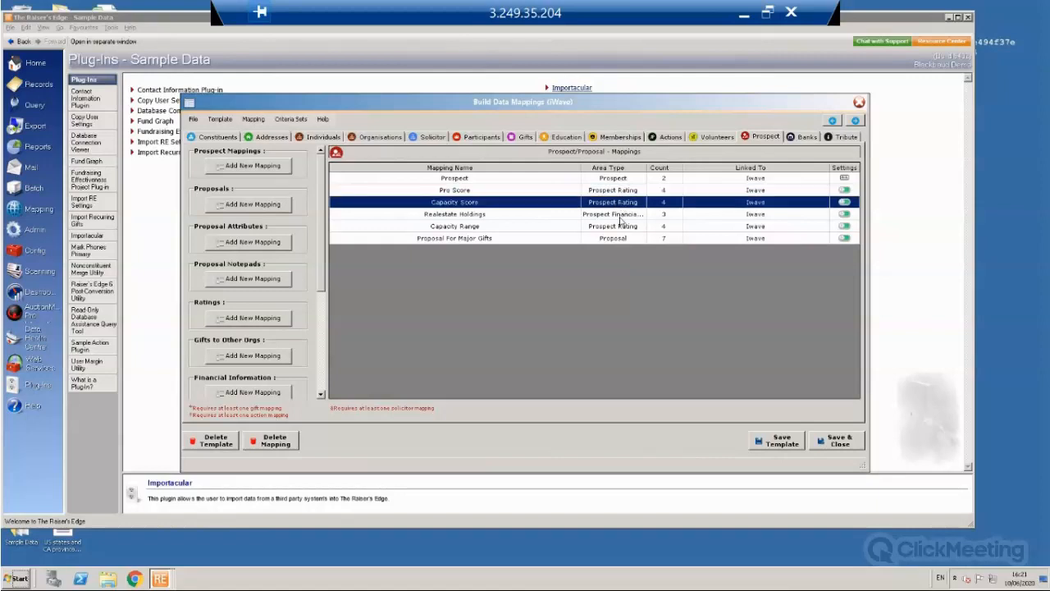
pyautogui.click(620, 229)
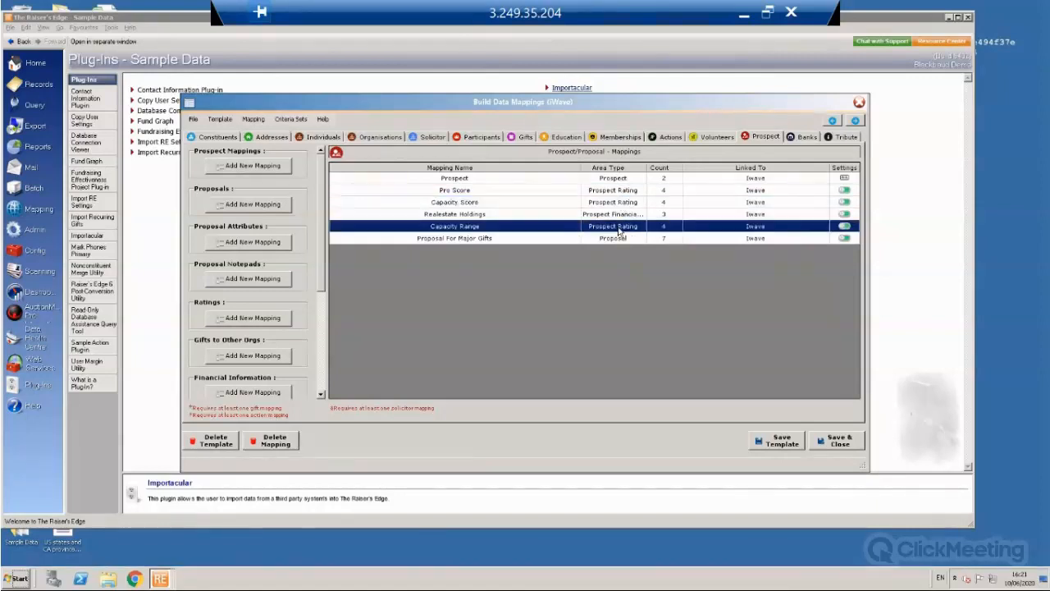
pyautogui.click(607, 190)
pyautogui.doubleClick(607, 191)
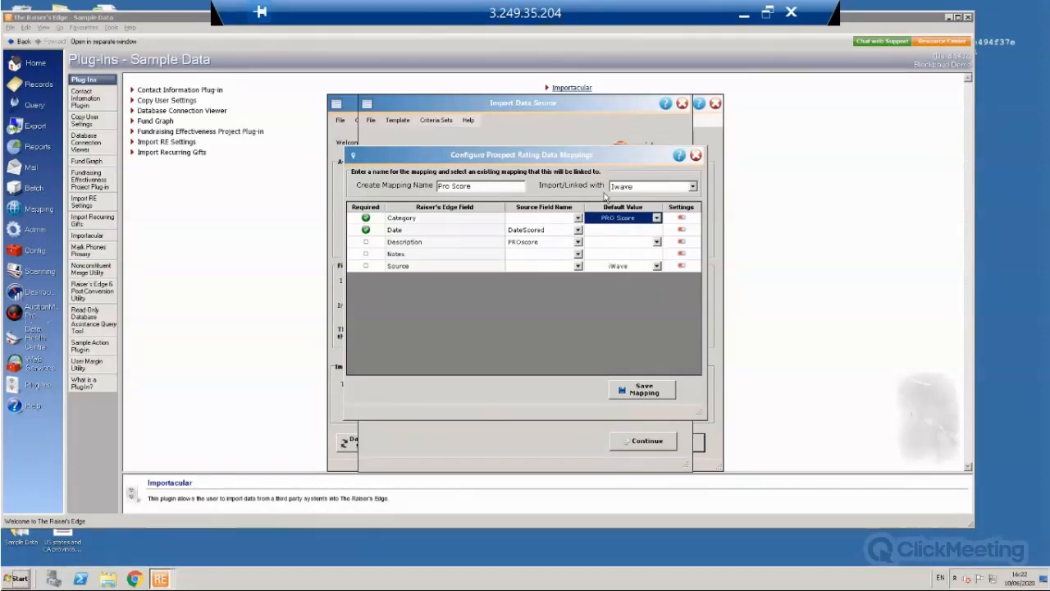
pyautogui.click(644, 390)
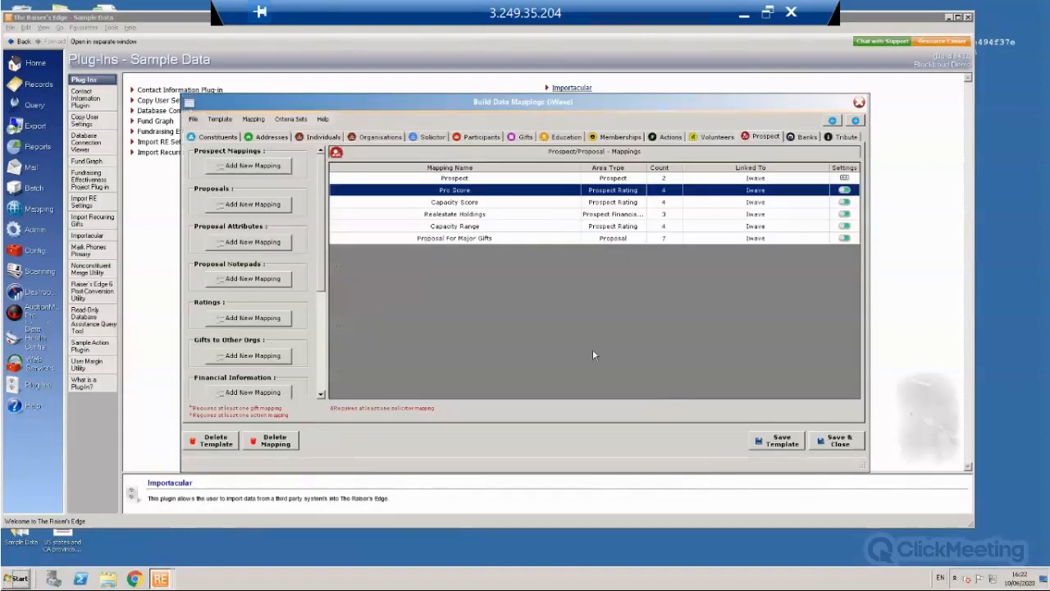
# Review the field assignments in the Capacity Score and Capacity Range rating mappings.
pyautogui.click(461, 203)
pyautogui.doubleClick(461, 202)
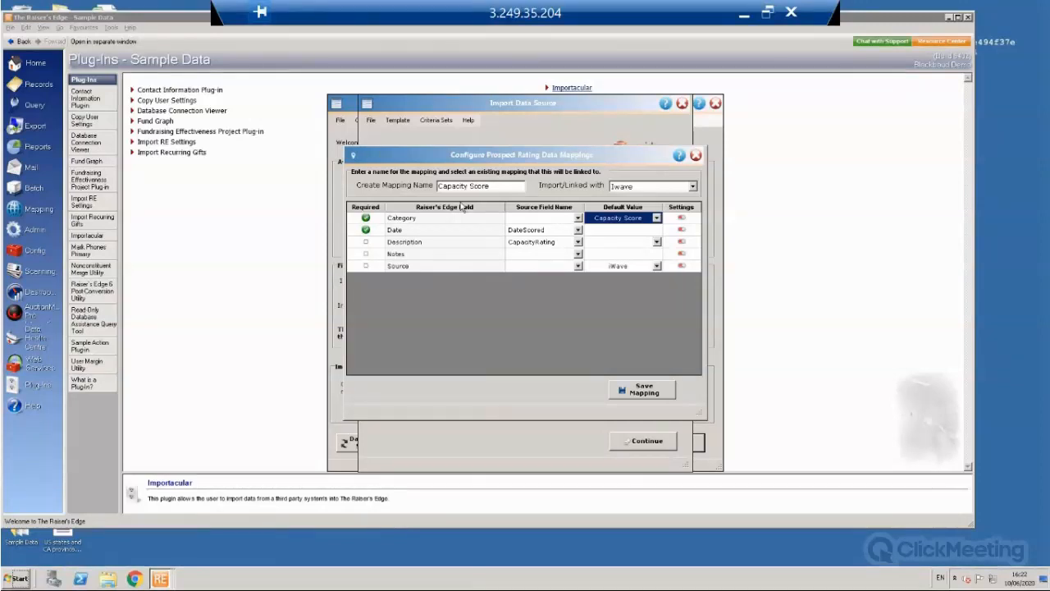
pyautogui.click(639, 391)
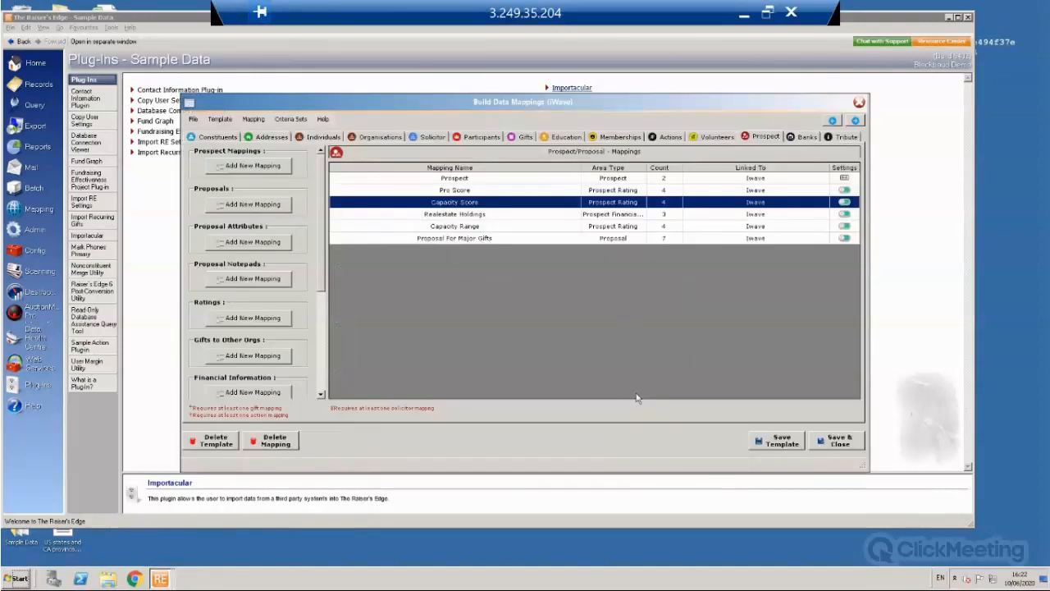
pyautogui.doubleClick(453, 227)
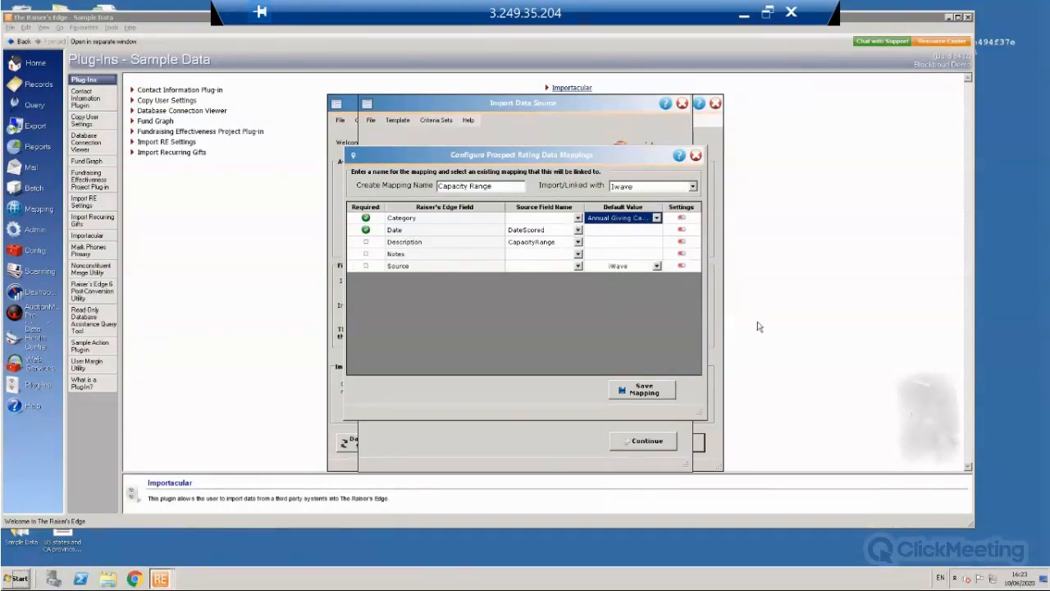
pyautogui.click(642, 394)
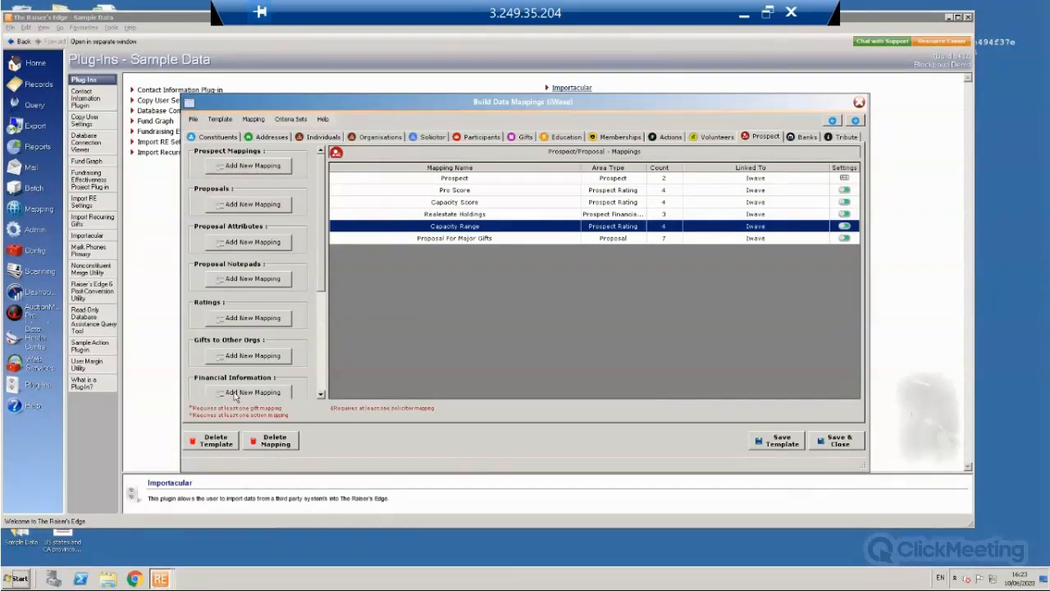
# Open the Realestate Holdings mapping and set the default value of Information Source to iWave.
pyautogui.click(471, 215)
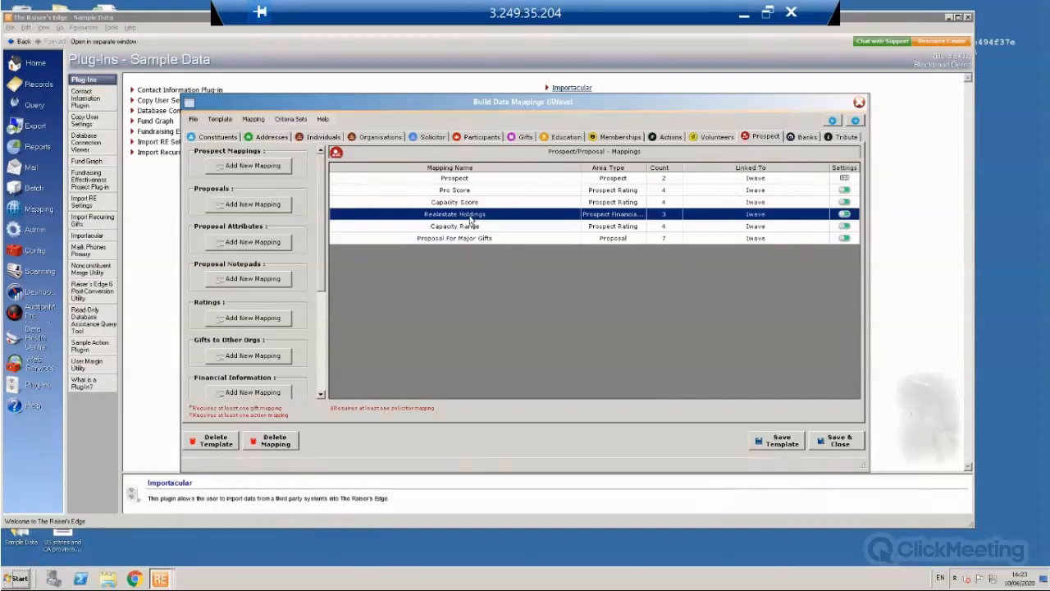
pyautogui.doubleClick(471, 215)
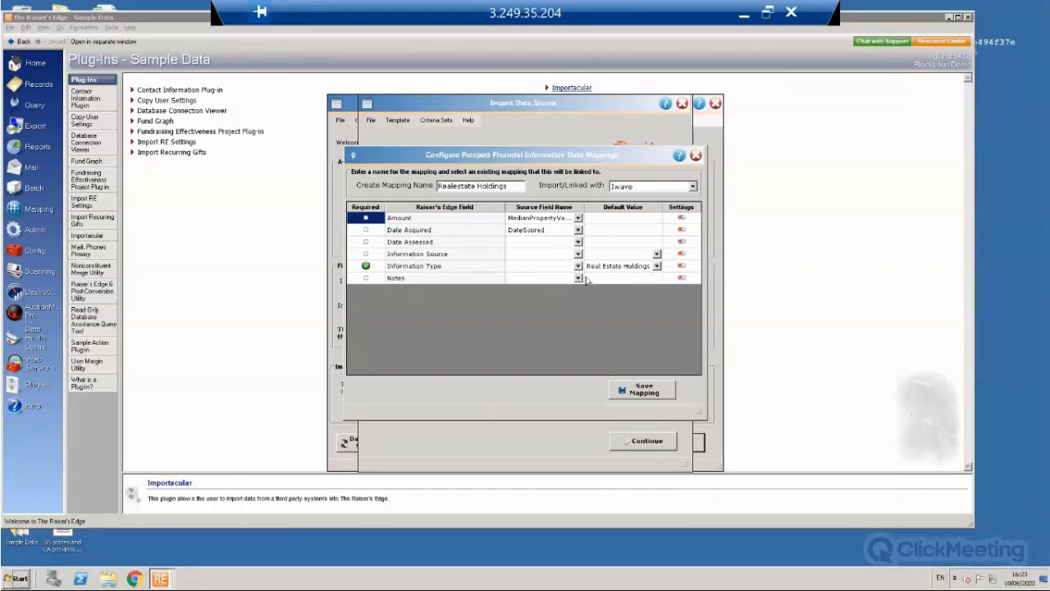
pyautogui.click(655, 255)
pyautogui.click(655, 254)
pyautogui.click(593, 363)
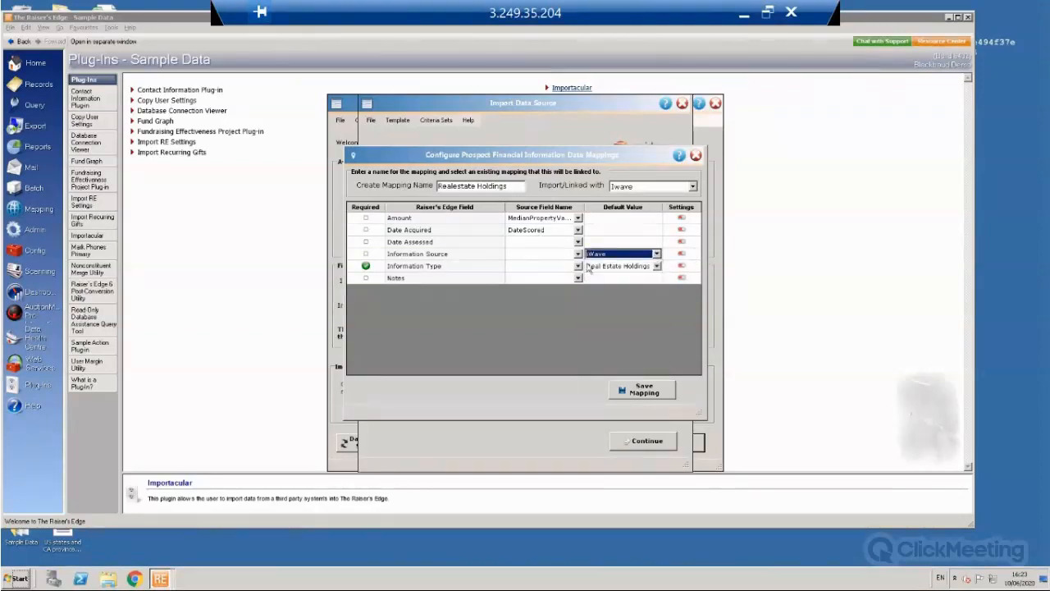
# Map the Realestate Holdings Amount field to the source field PropertiesTotalValue and save the mapping.
pyautogui.click(578, 219)
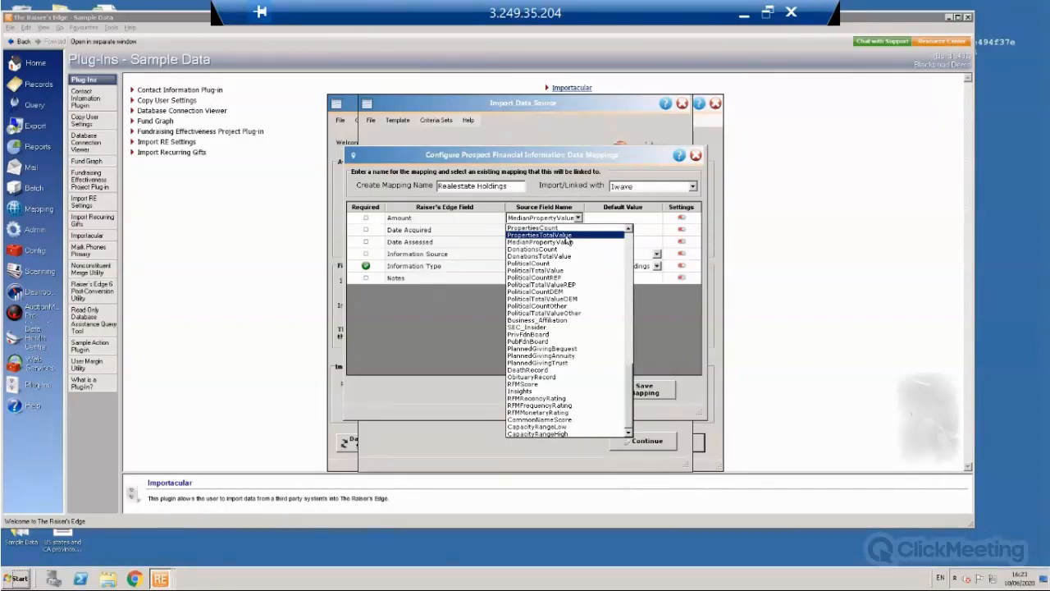
pyautogui.click(567, 237)
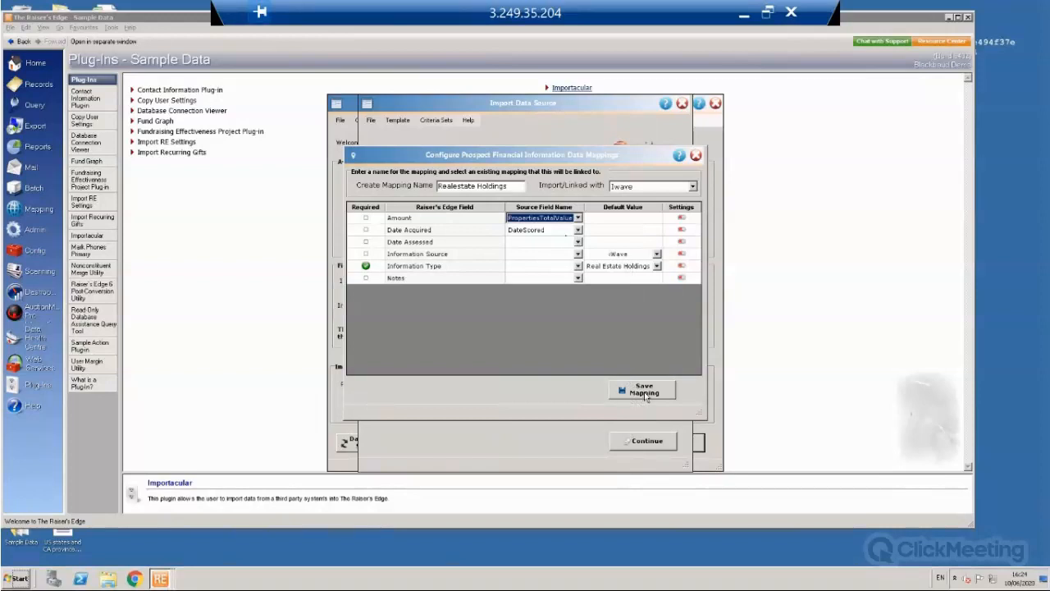
pyautogui.click(645, 391)
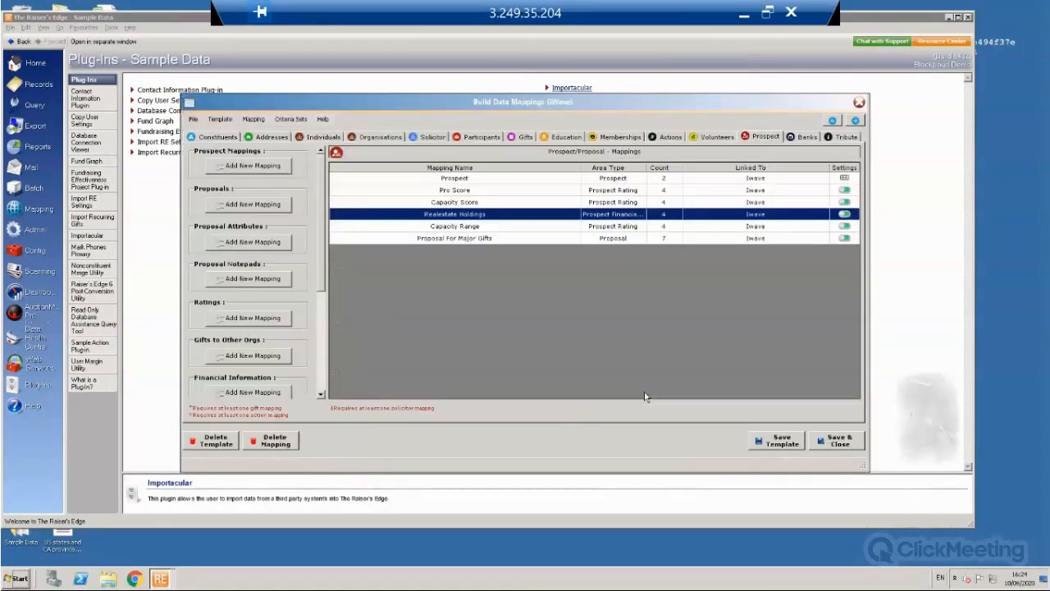
# Examine the fields available for new Gifts to Other Orgs and Philanthropic Interests mappings, closing each without creating a mapping.
pyautogui.click(246, 355)
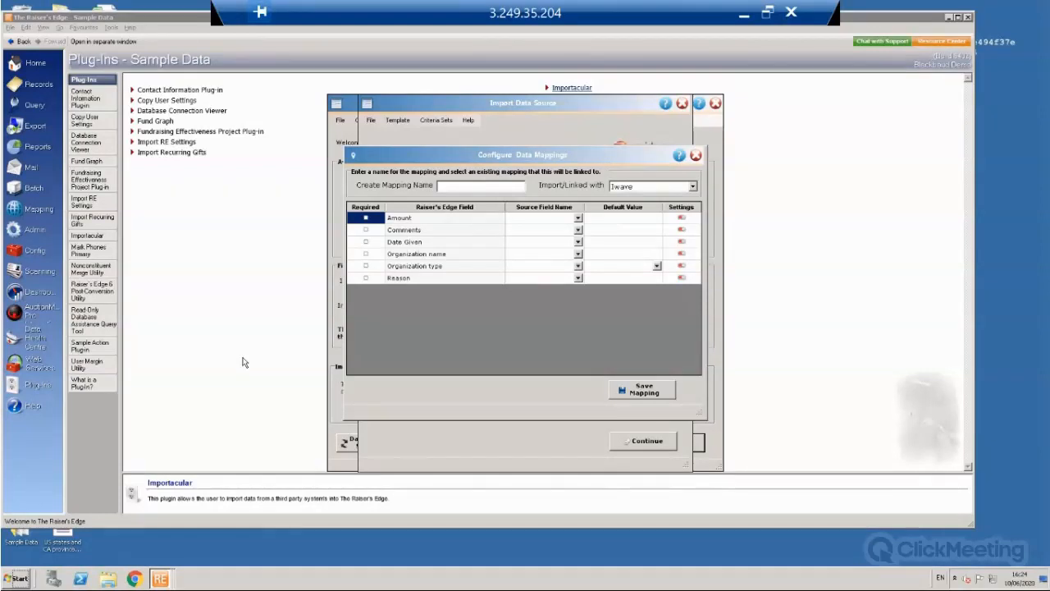
pyautogui.click(696, 155)
pyautogui.moveTo(321, 277); pyautogui.dragTo(320, 385)
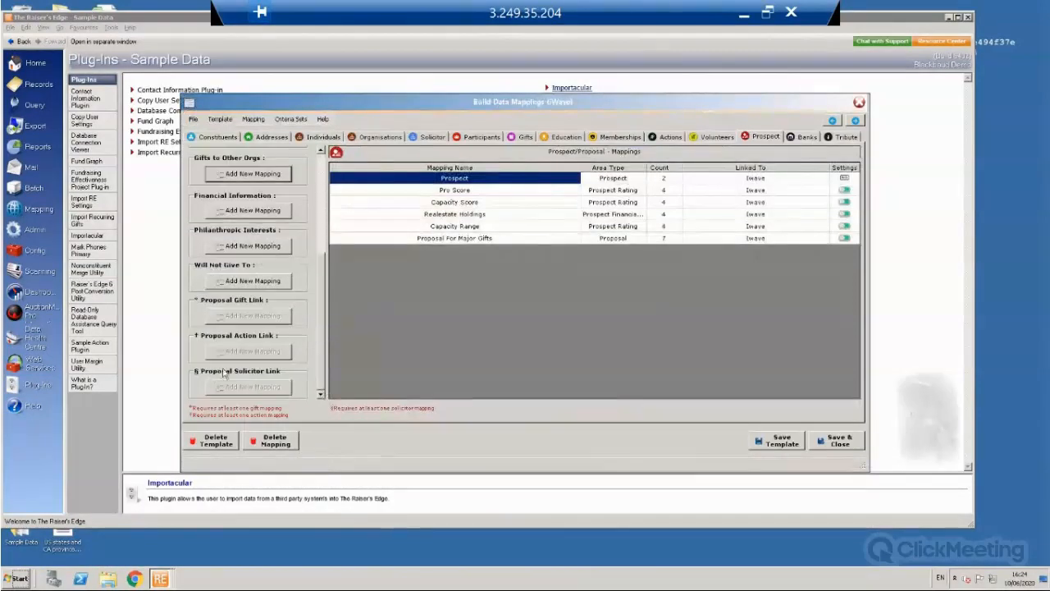
pyautogui.click(243, 246)
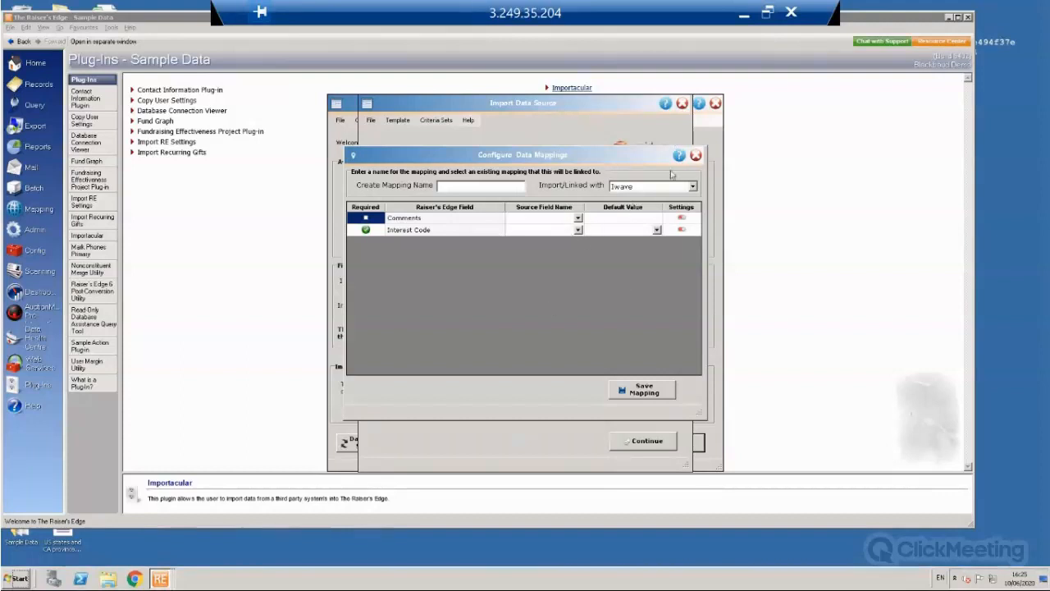
pyautogui.click(696, 155)
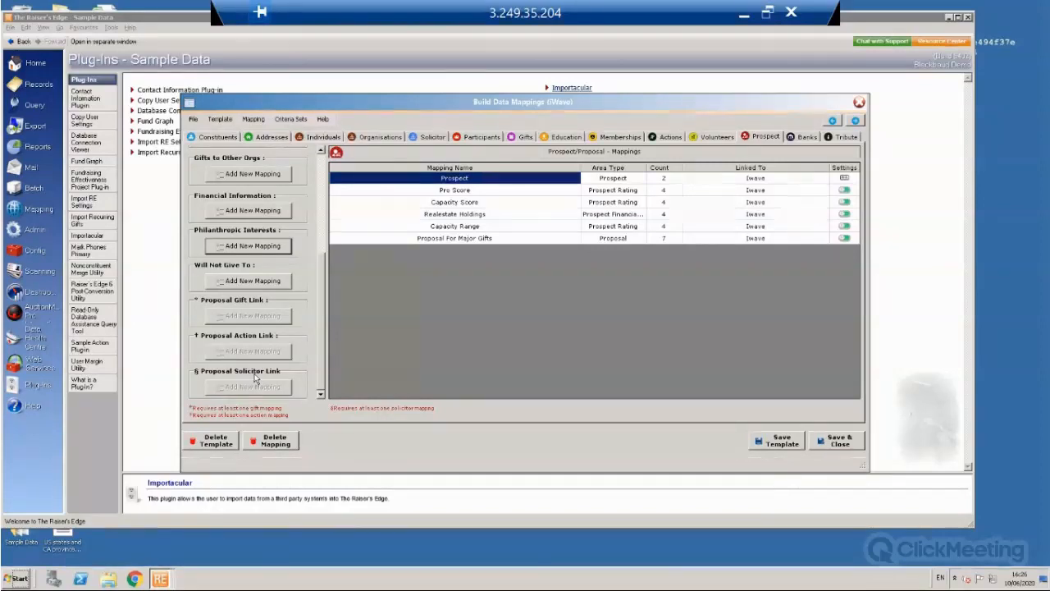
# Start a constituent attribute mapping named Pro Score Atr with iWave PROScore as the default Category.
pyautogui.click(216, 137)
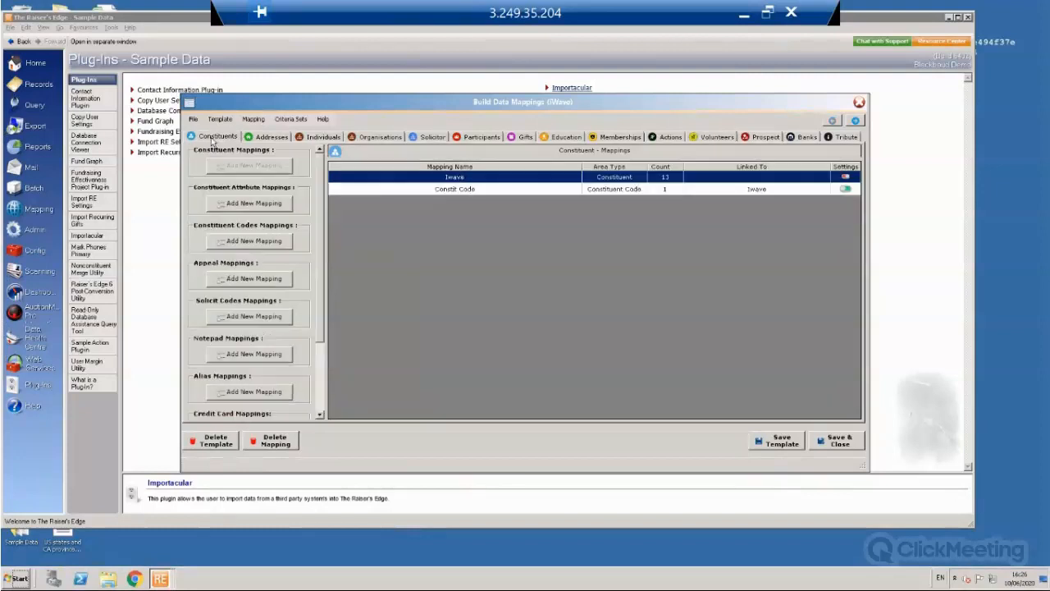
pyautogui.click(252, 204)
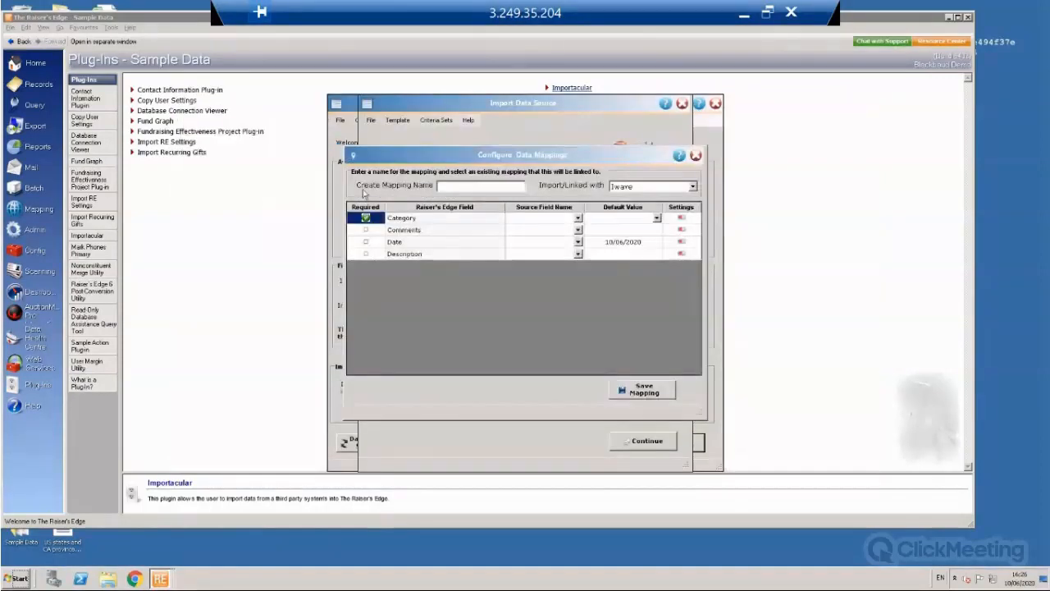
pyautogui.click(471, 191)
pyautogui.write('Pro Score ATR')
pyautogui.click(657, 219)
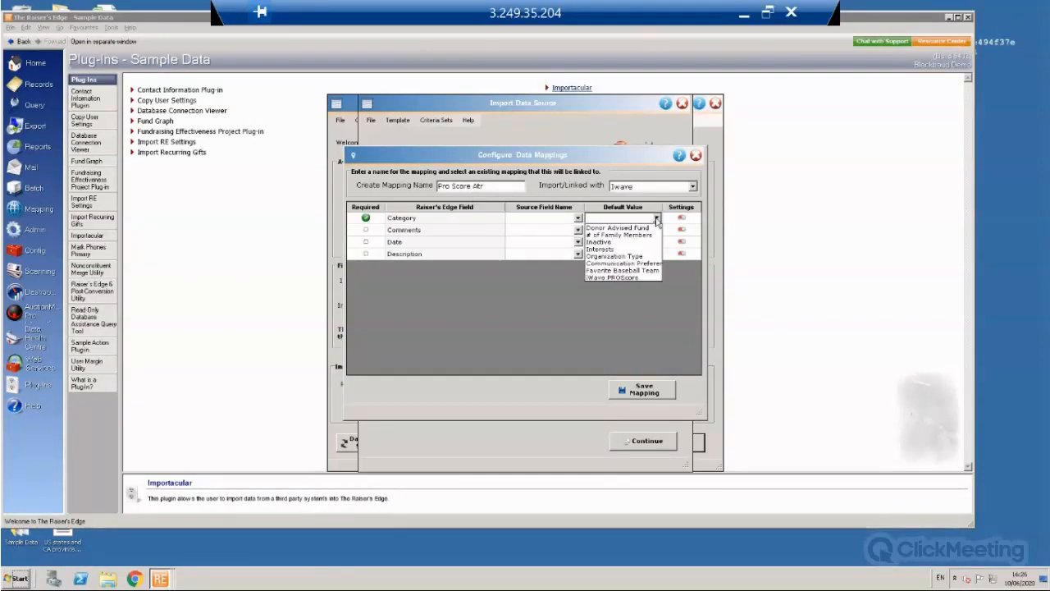
pyautogui.click(641, 280)
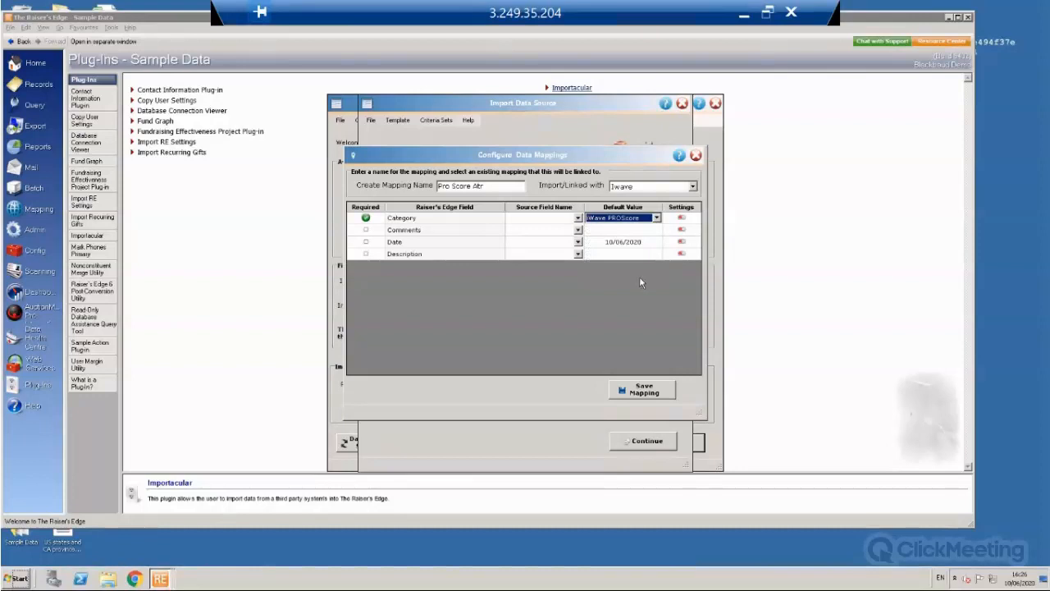
# Map the attribute's Description to the source field PROscore, set the default Date to 06/06/2020 and save the mapping.
pyautogui.click(578, 254)
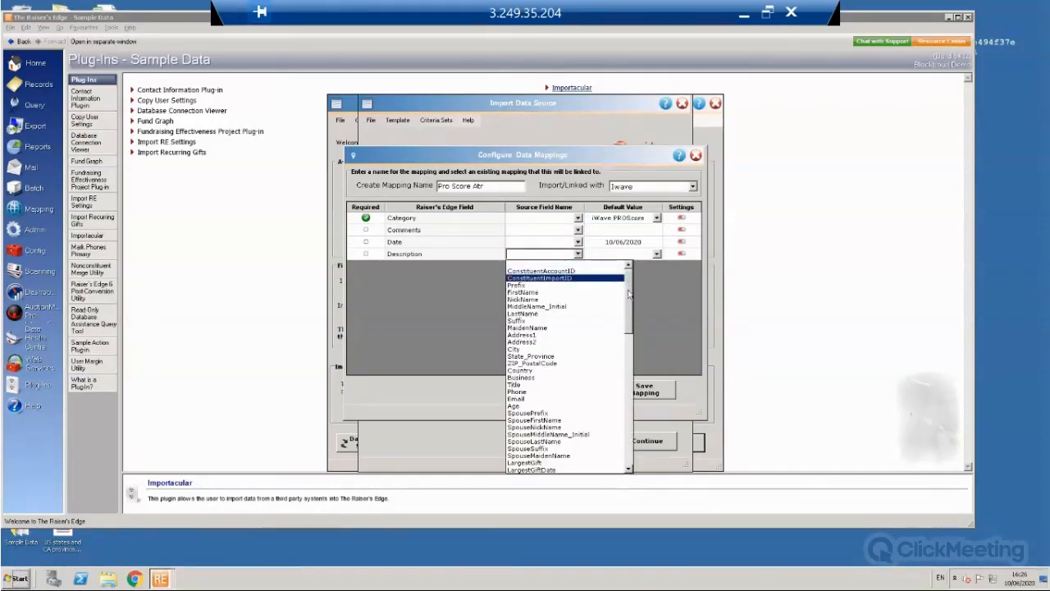
pyautogui.scroll(-8, 629, 293)
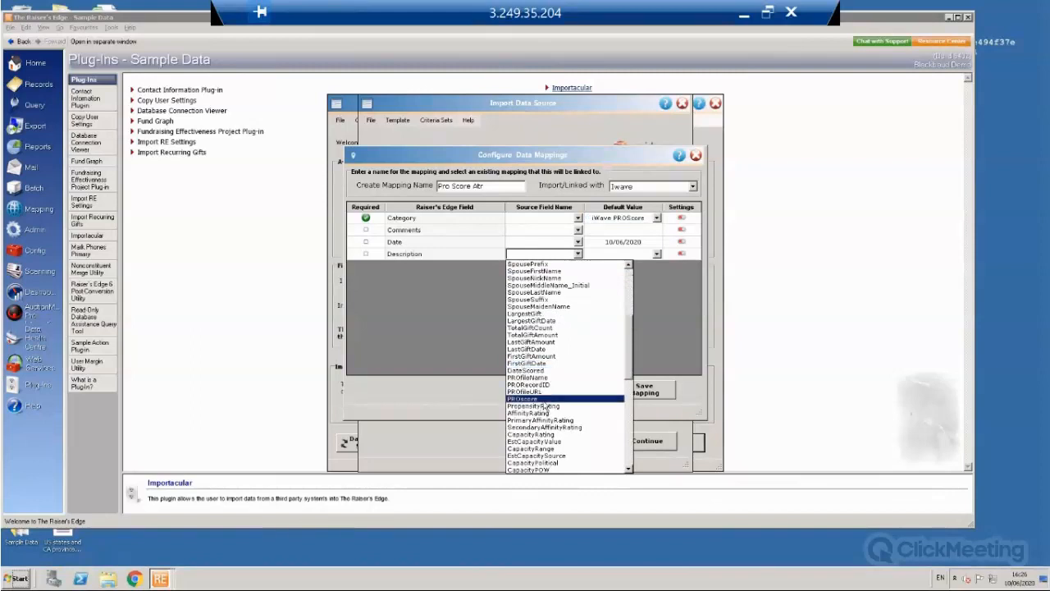
pyautogui.click(544, 401)
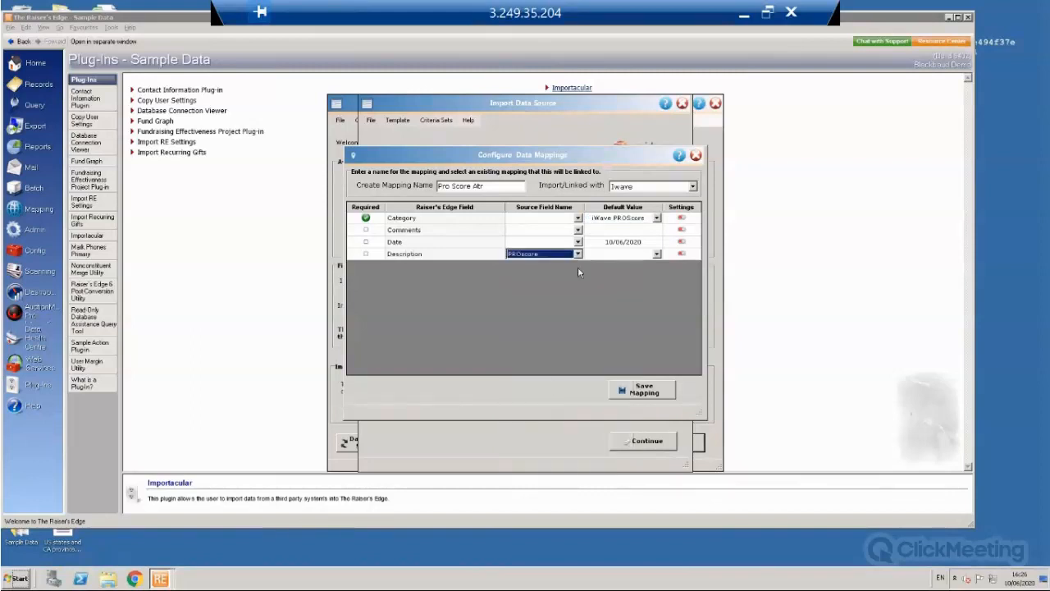
pyautogui.click(628, 245)
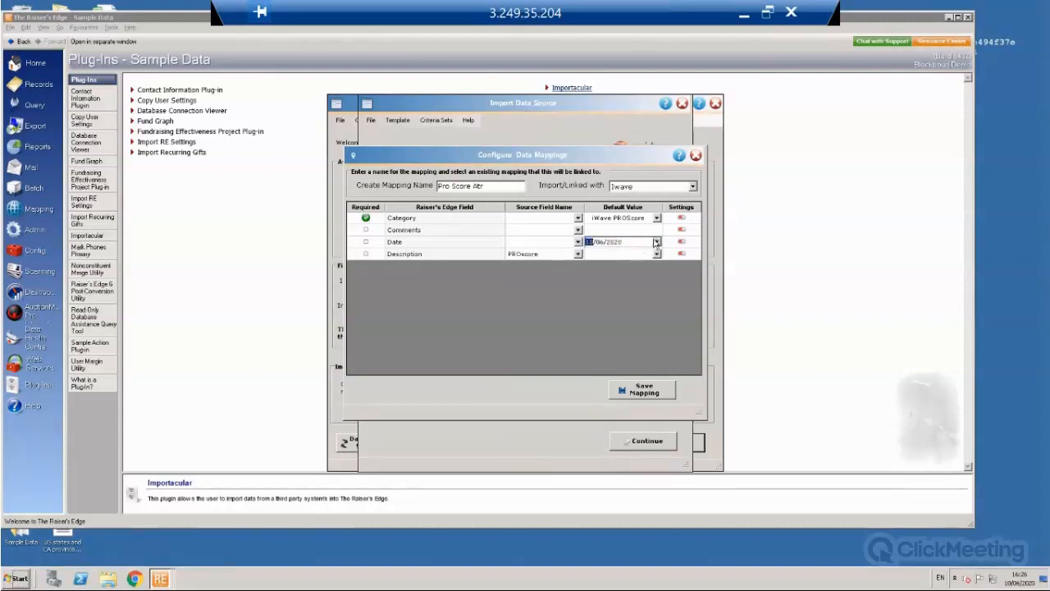
pyautogui.click(658, 242)
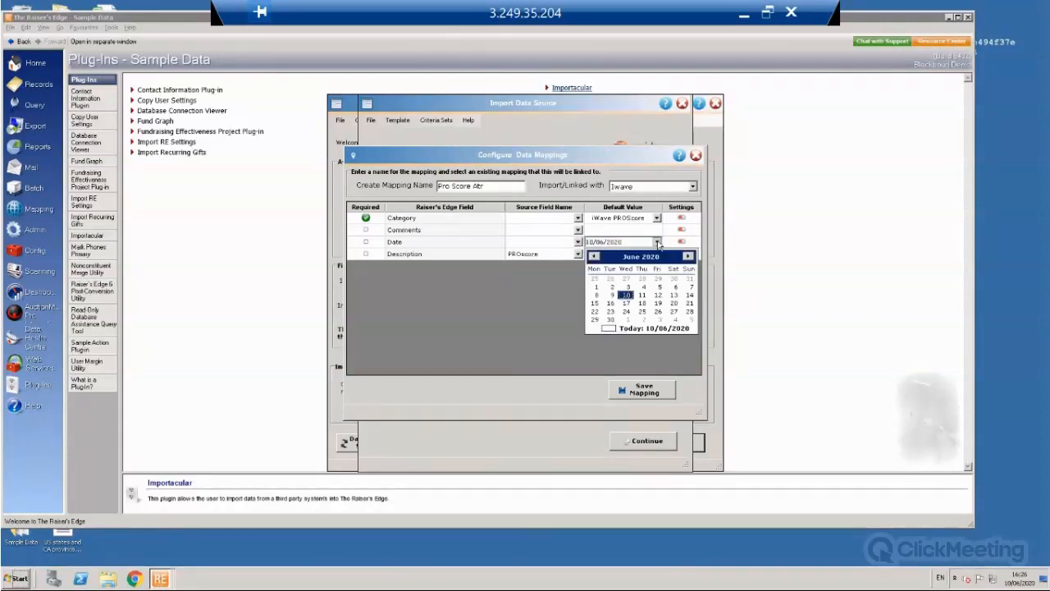
pyautogui.click(675, 287)
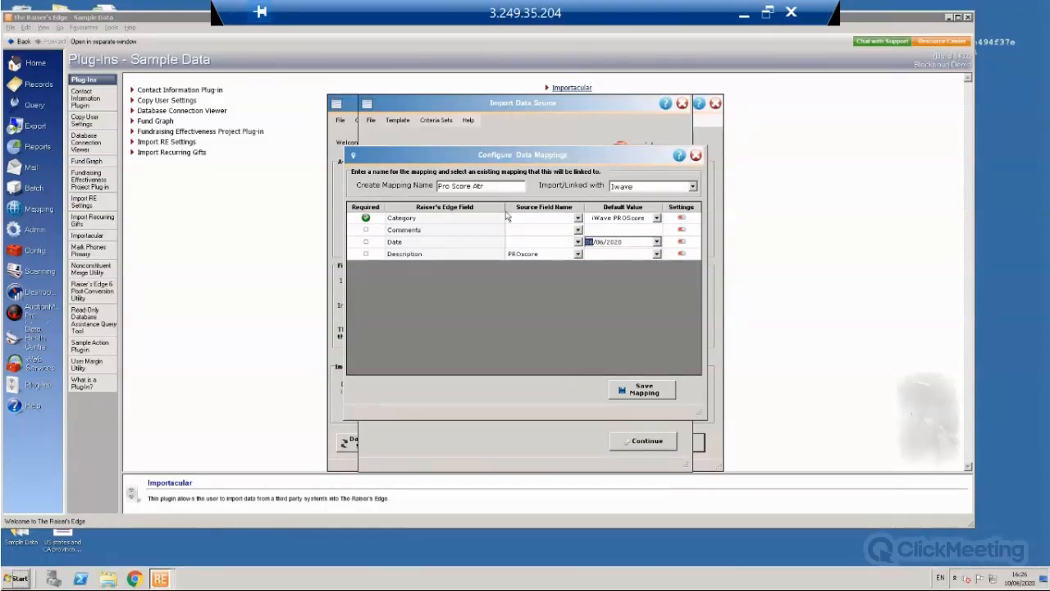
pyautogui.click(656, 397)
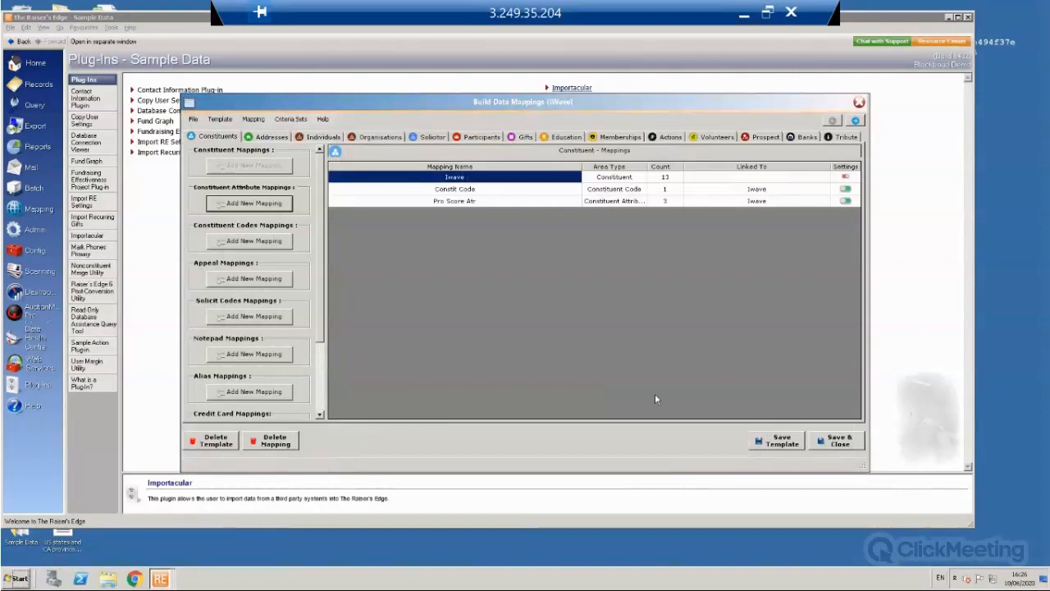
# Try a constituent notepad mapping with default Type General, Date from DateScored and Actual Notes from PROscore, and close it without saving.
pyautogui.click(241, 356)
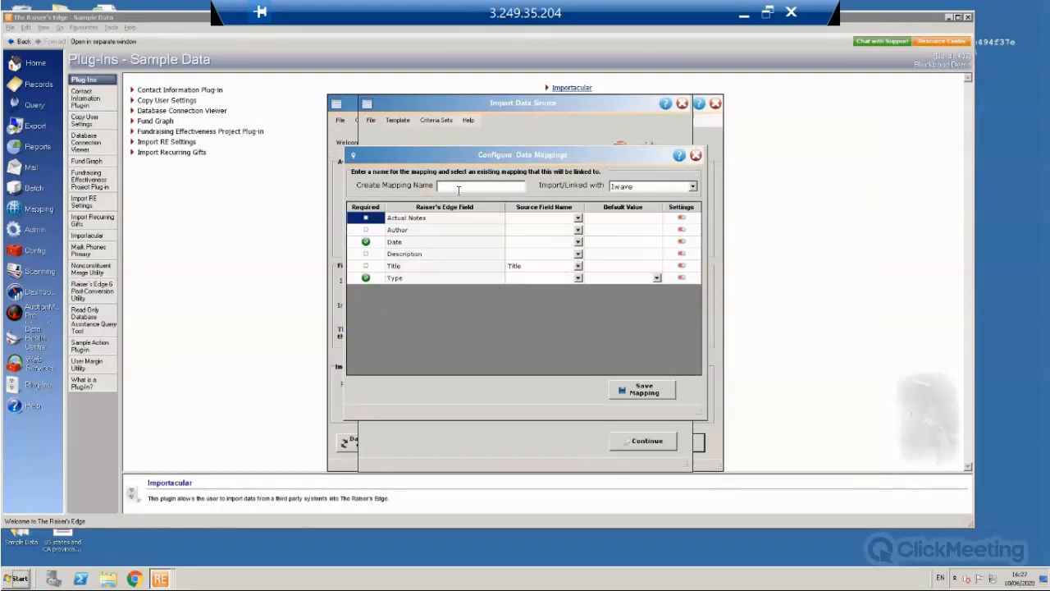
pyautogui.click(656, 278)
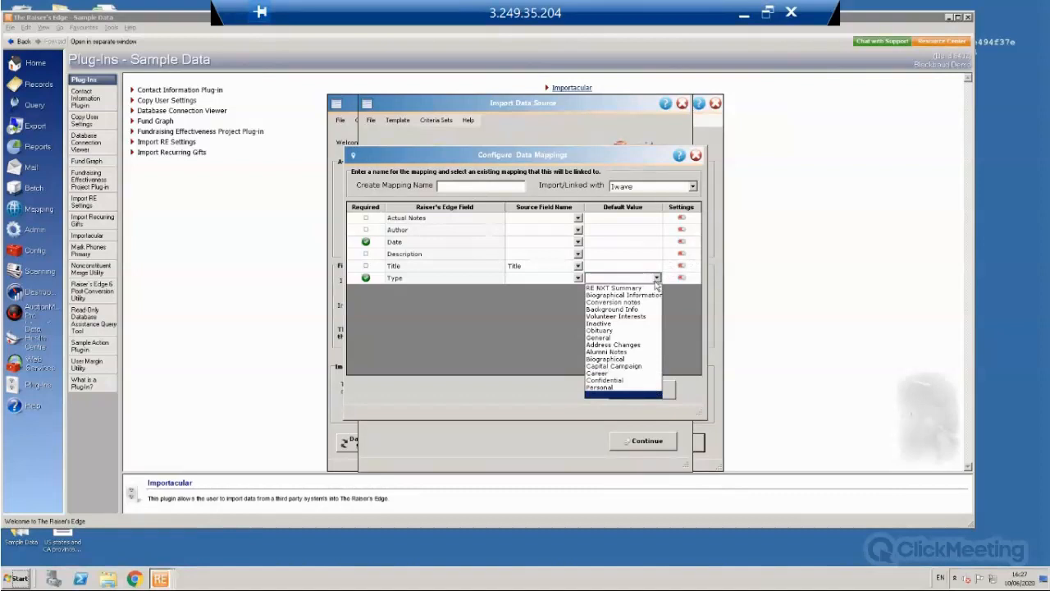
pyautogui.click(613, 337)
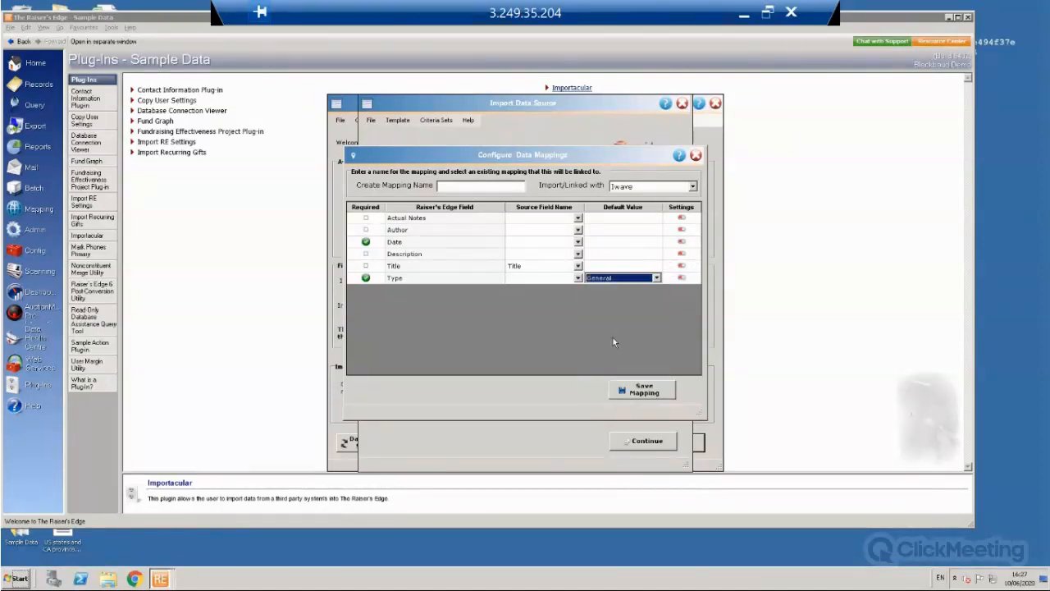
pyautogui.click(578, 242)
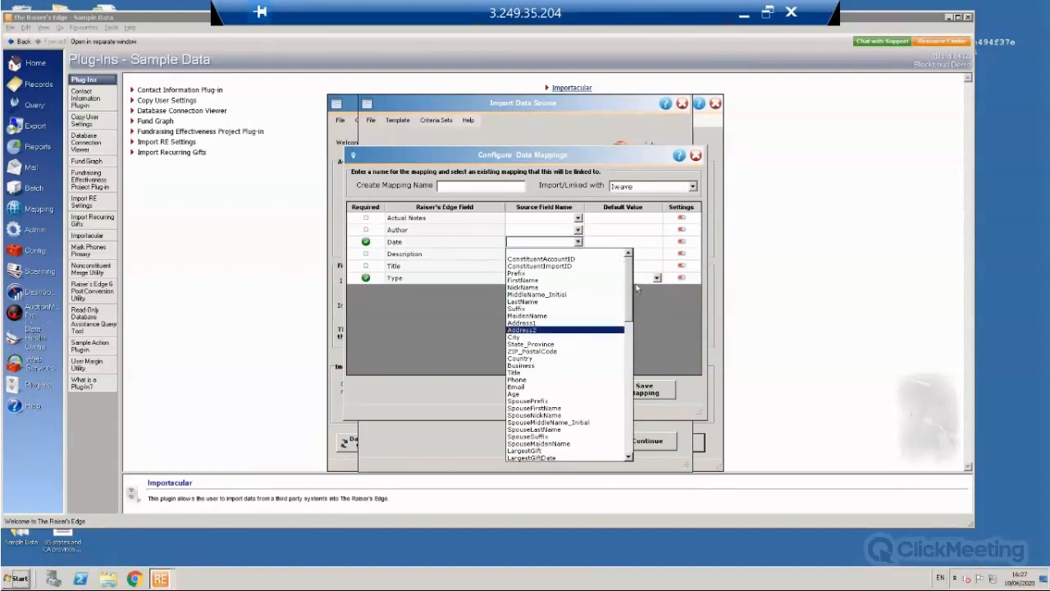
pyautogui.scroll(-7, 574, 350)
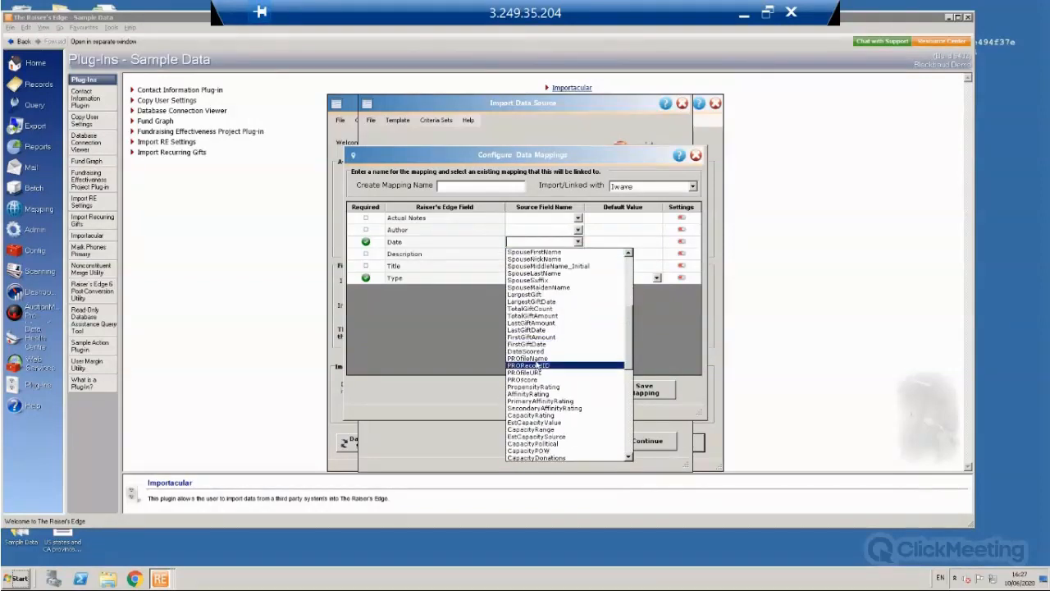
pyautogui.click(535, 356)
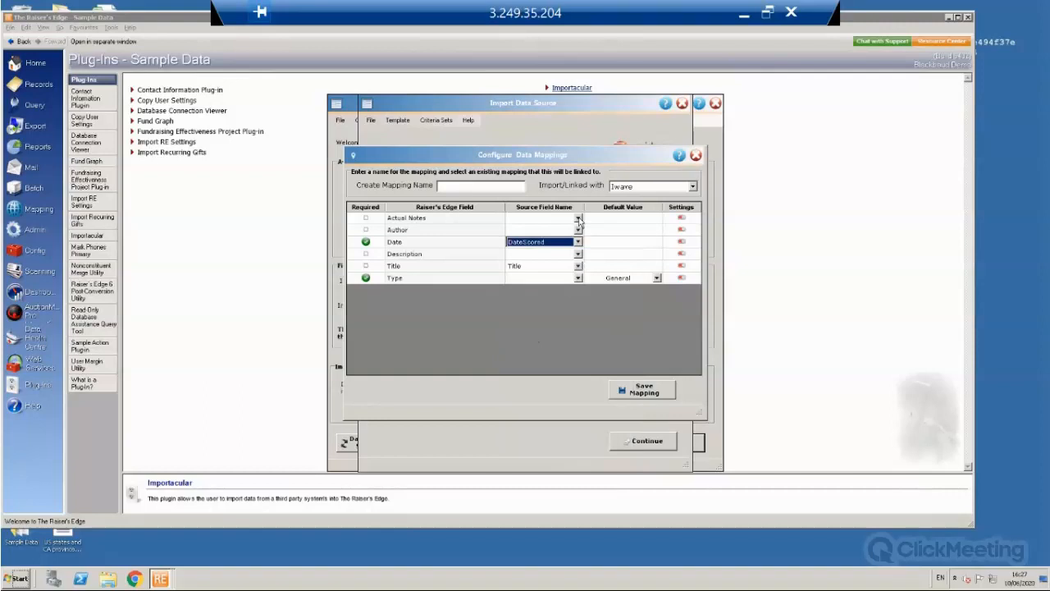
pyautogui.click(578, 220)
pyautogui.moveTo(632, 277); pyautogui.dragTo(634, 349)
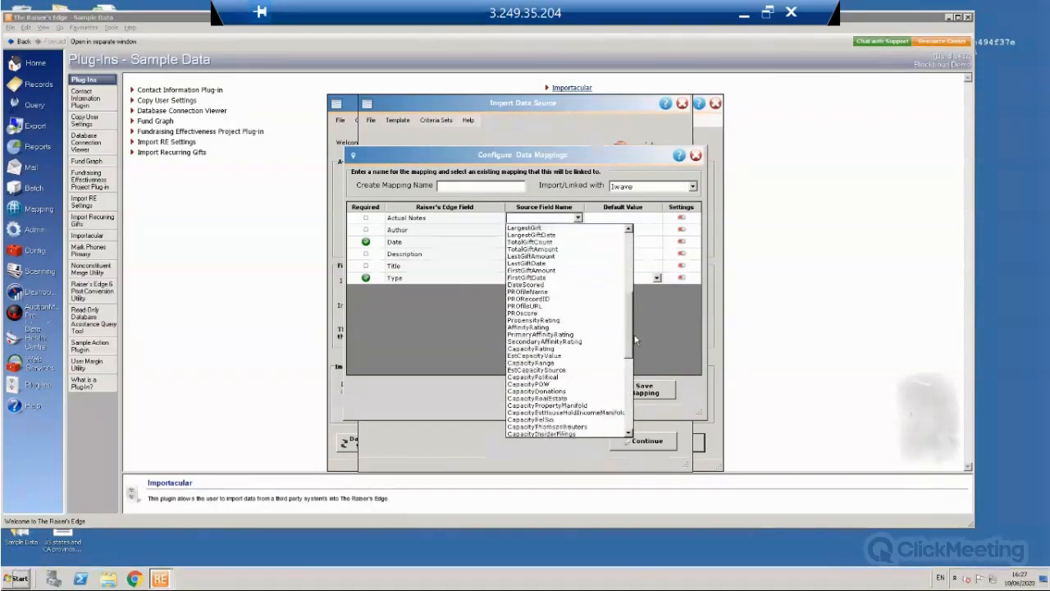
pyautogui.click(532, 315)
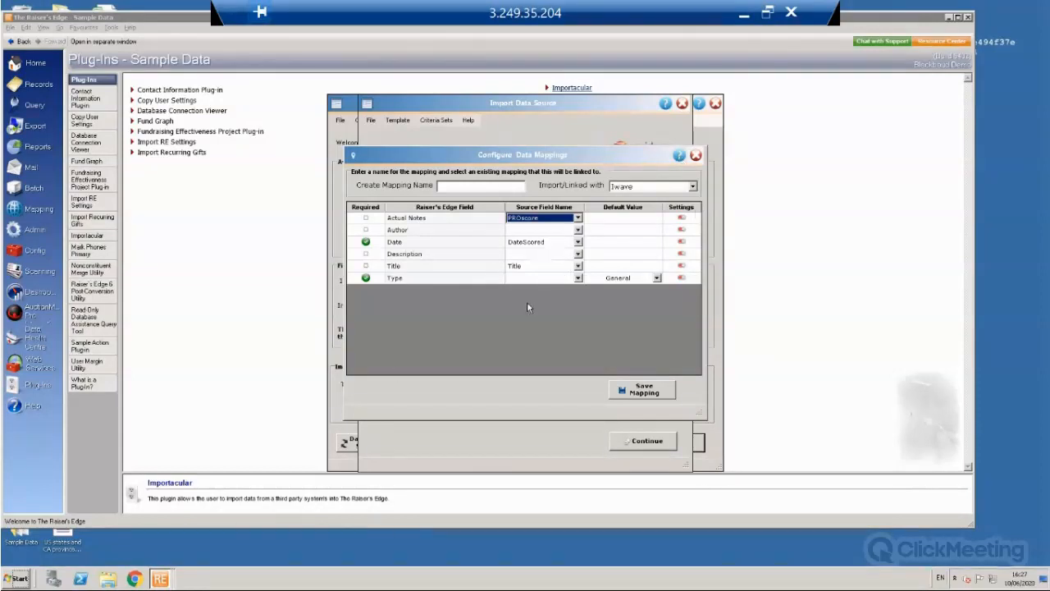
pyautogui.click(696, 158)
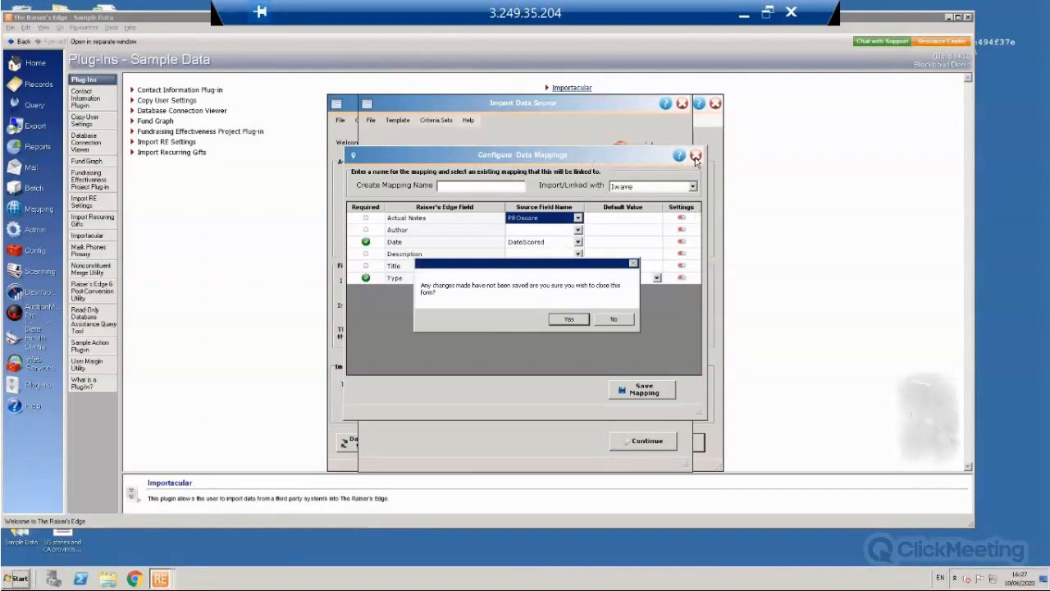
pyautogui.click(579, 323)
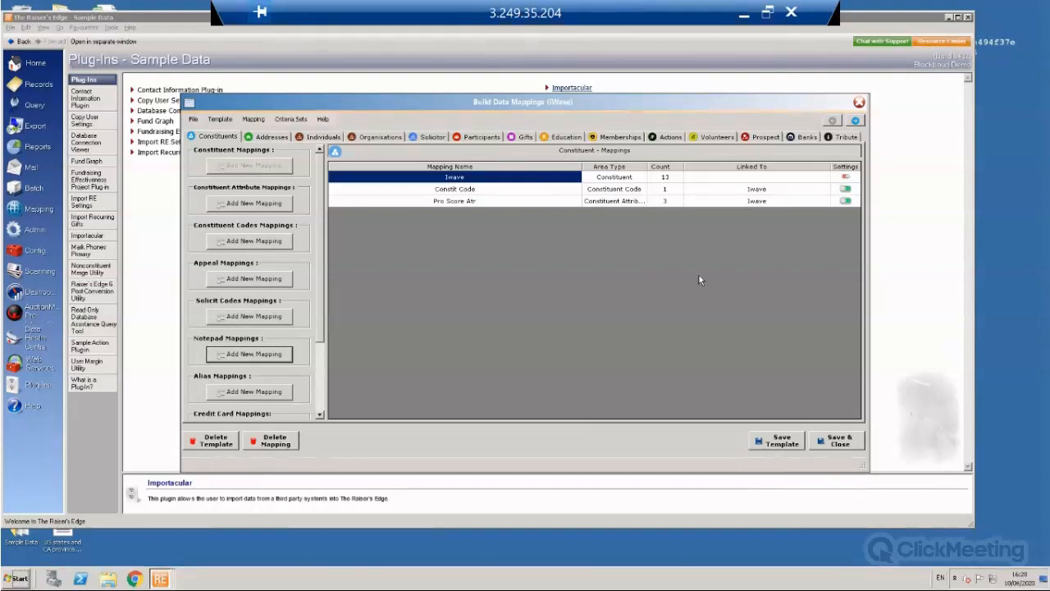
# Save and close the mapping template, and set the control report to a Desktop file named control iwave 10-6-20.xlsx.
pyautogui.click(848, 445)
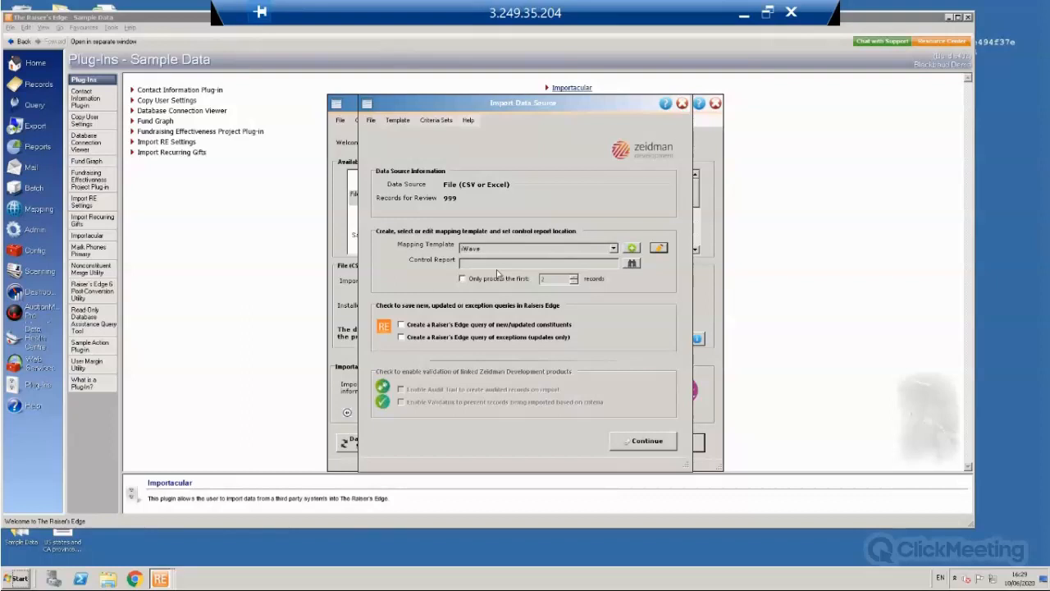
pyautogui.click(631, 265)
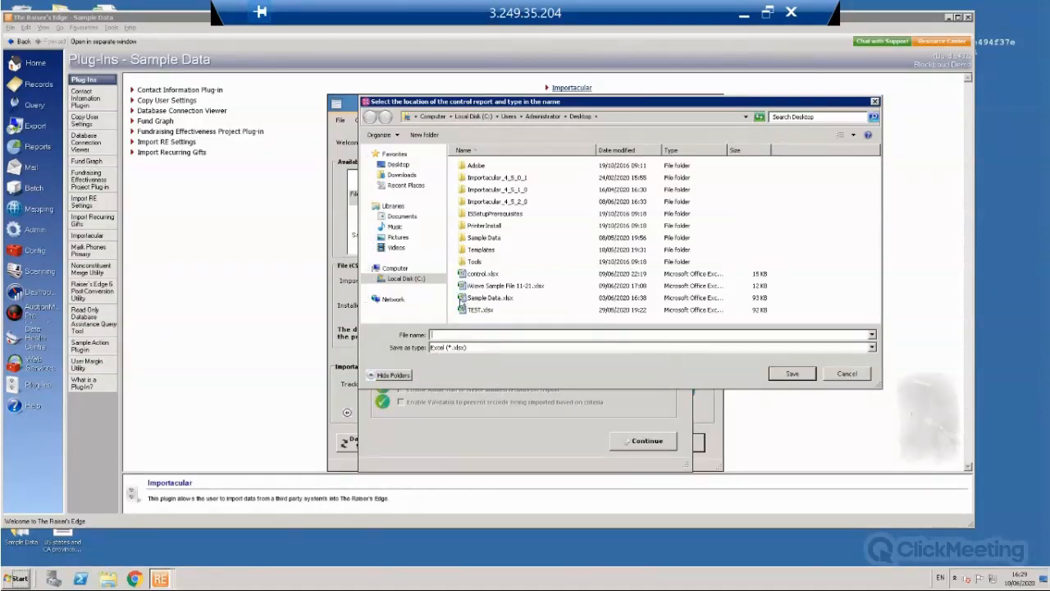
pyautogui.click(477, 274)
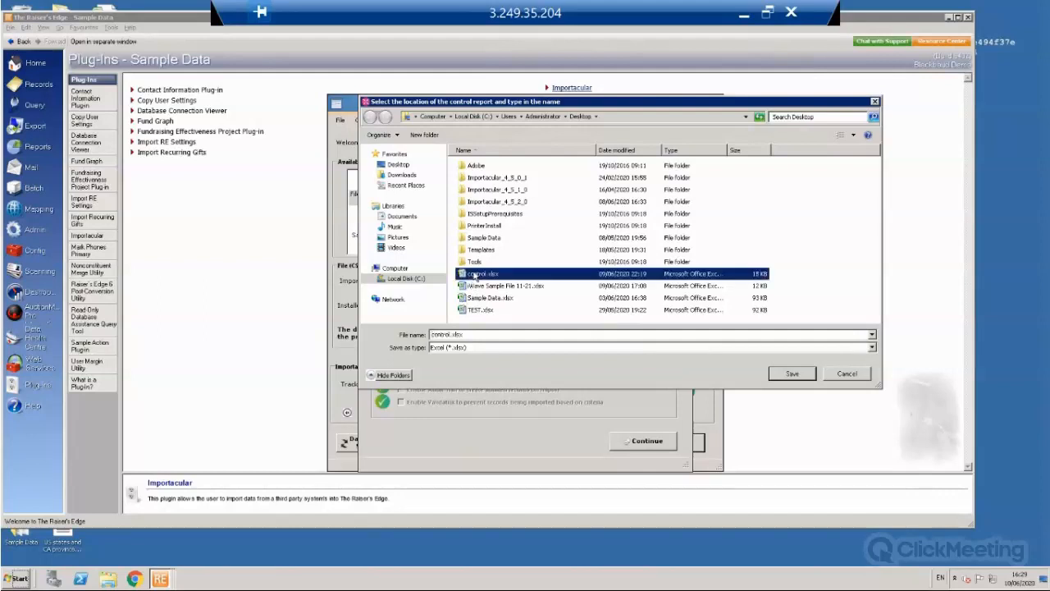
pyautogui.doubleClick(456, 335)
pyautogui.click(450, 335)
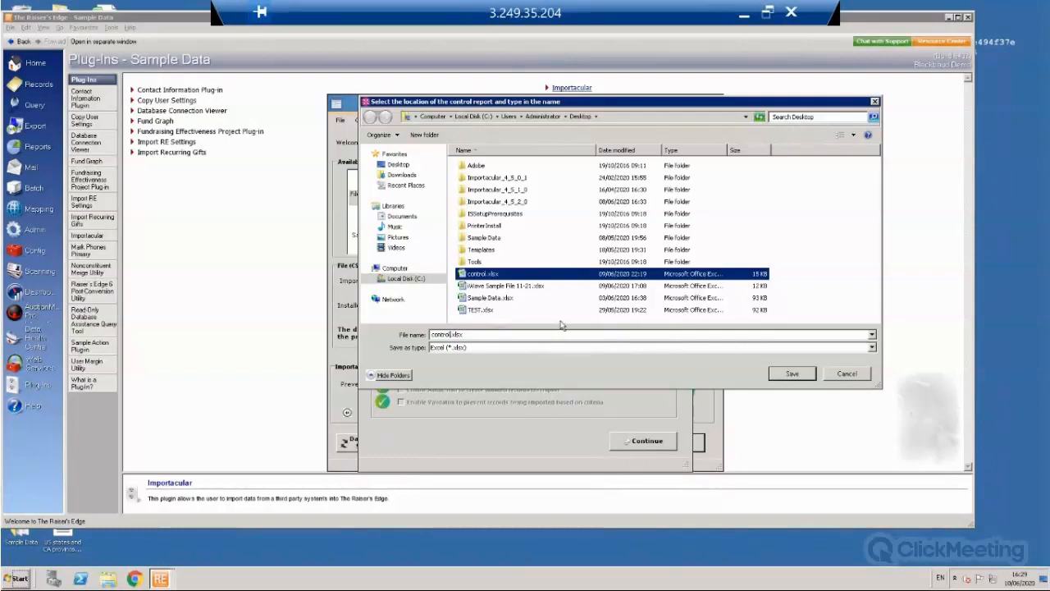
pyautogui.write('iwave')
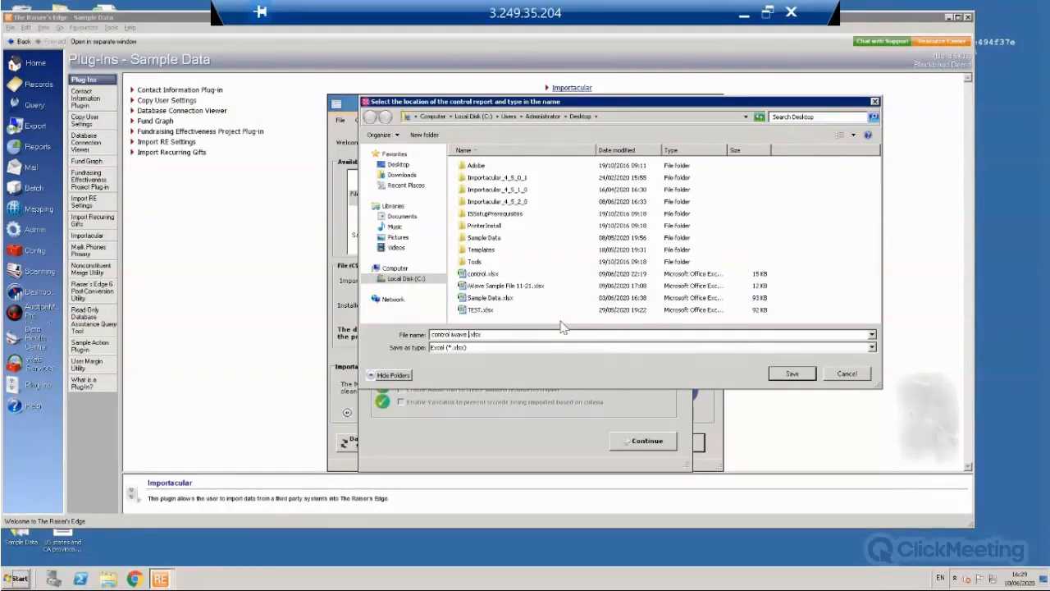
pyautogui.write(' 10-621')
pyautogui.press('BackSpace')
pyautogui.press('BackSpace')
pyautogui.write('-20')
pyautogui.click(794, 376)
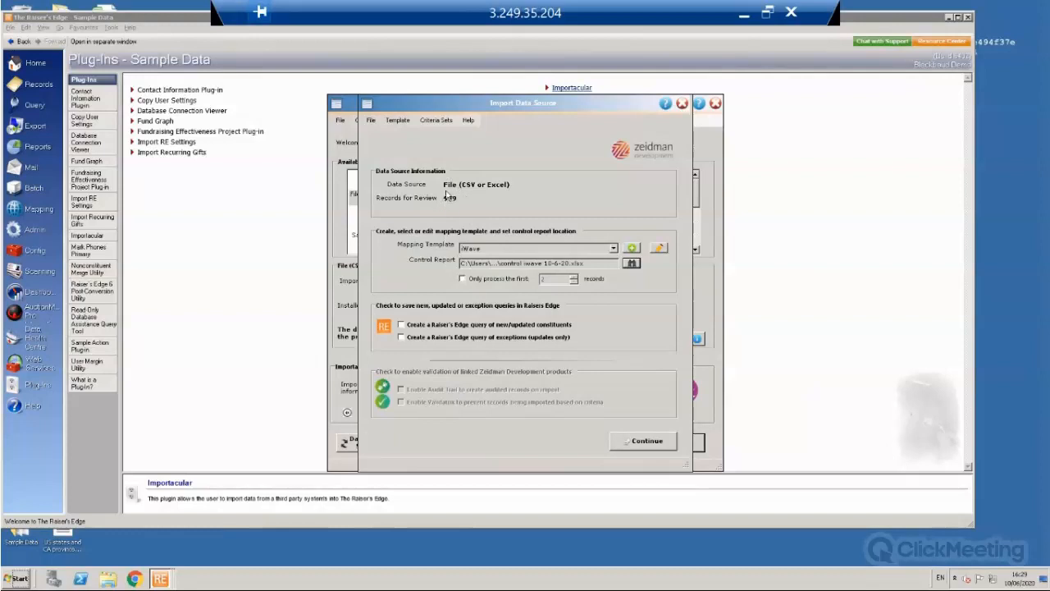
# Limit processing to the first 4 records, enable the query of new/updated constituents and continue to the data review.
pyautogui.click(462, 280)
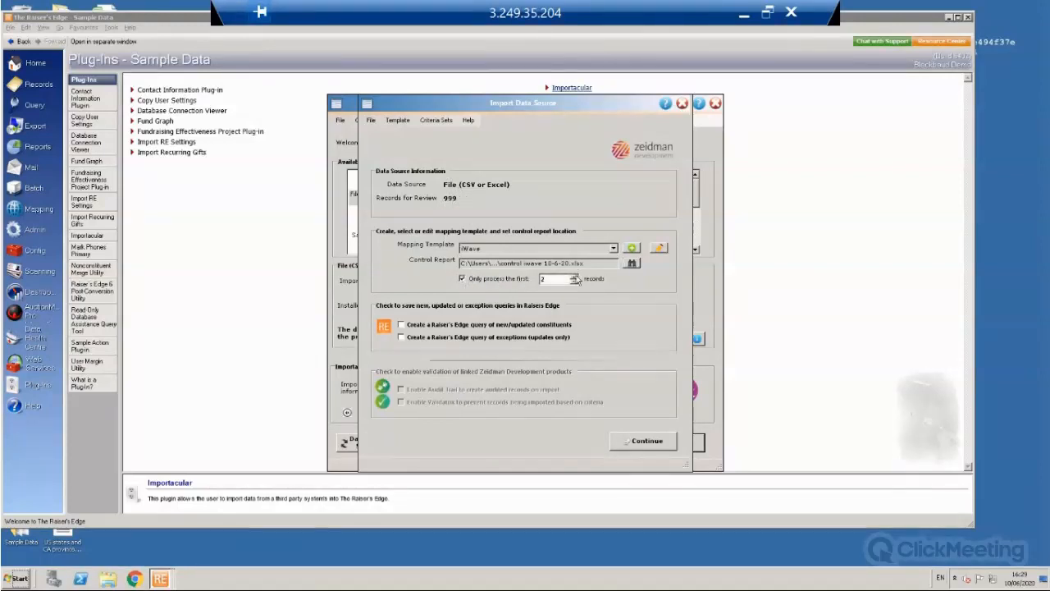
pyautogui.click(574, 278)
pyautogui.click(401, 325)
pyautogui.click(643, 442)
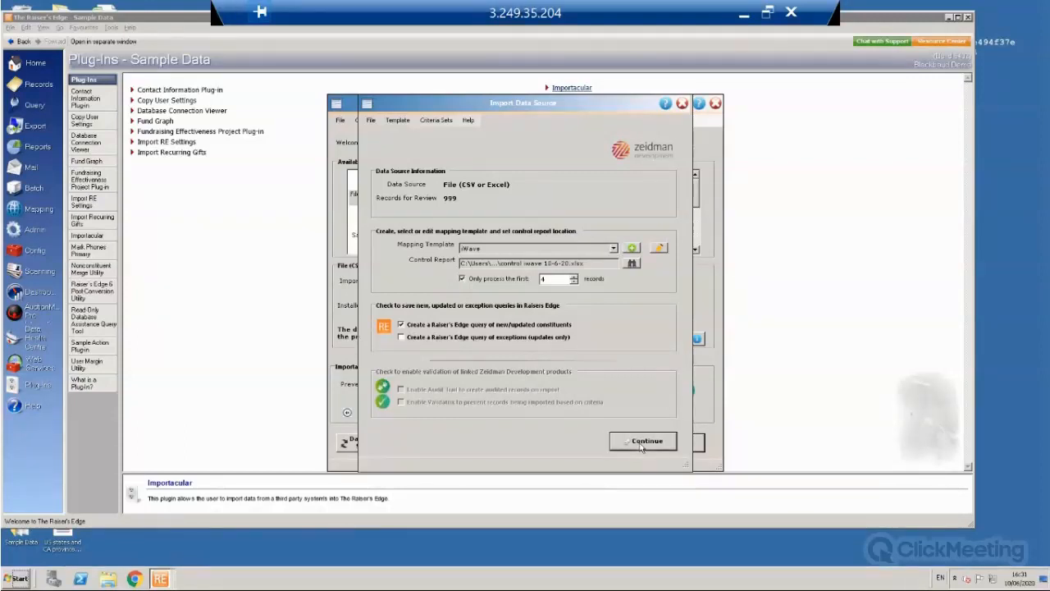
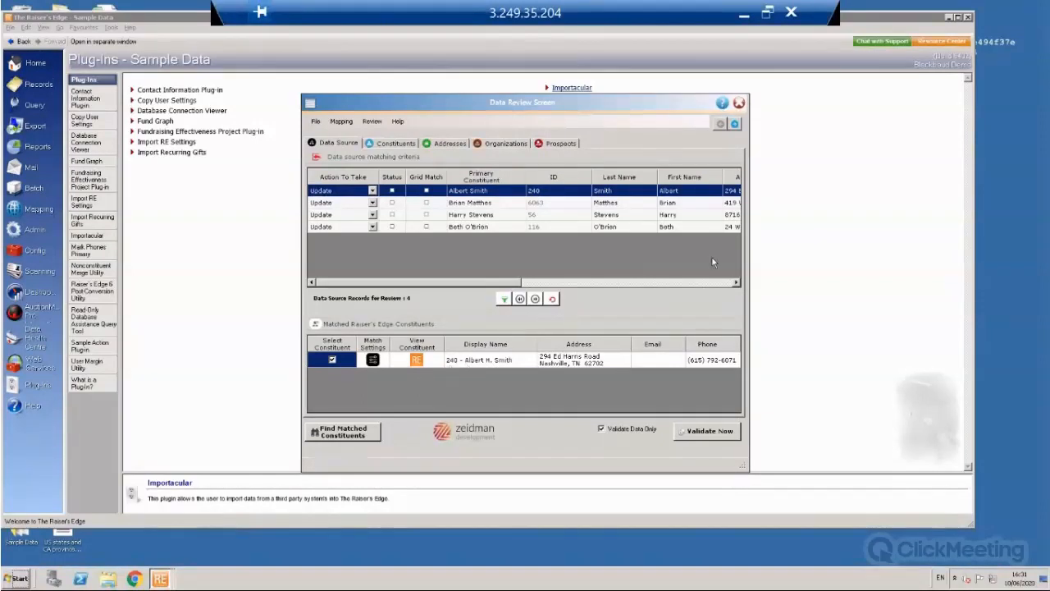
# Open the first matched constituent's record, set the Gender to Male, and save and close it.
pyautogui.click(417, 360)
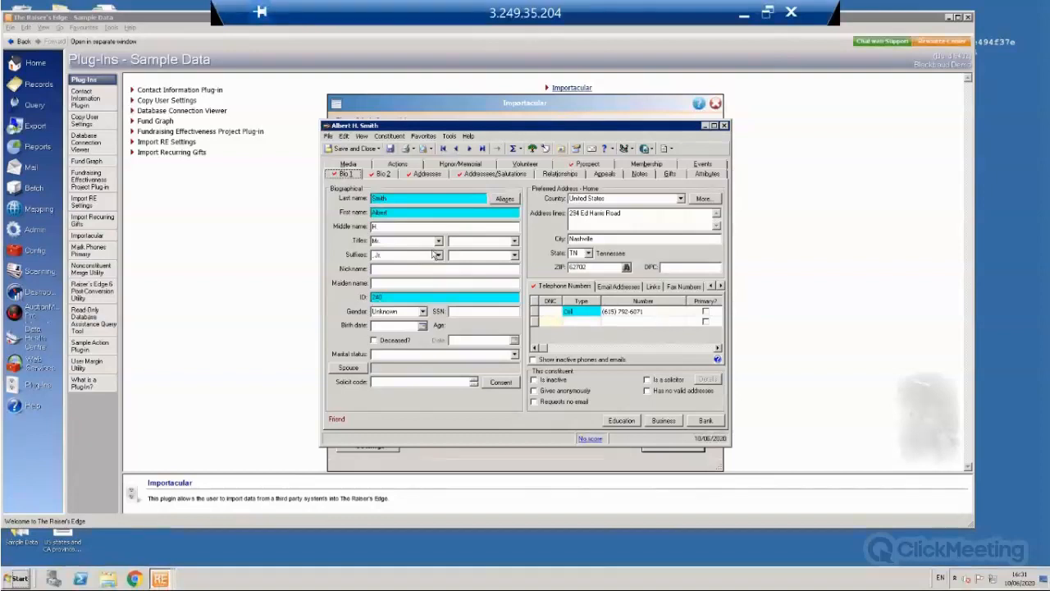
pyautogui.click(423, 312)
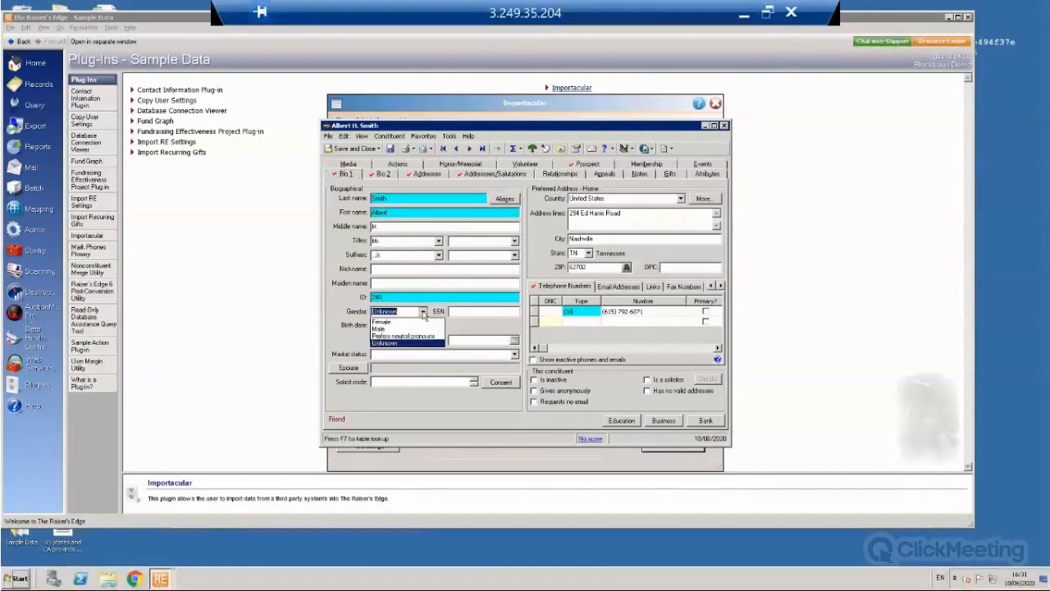
pyautogui.click(382, 328)
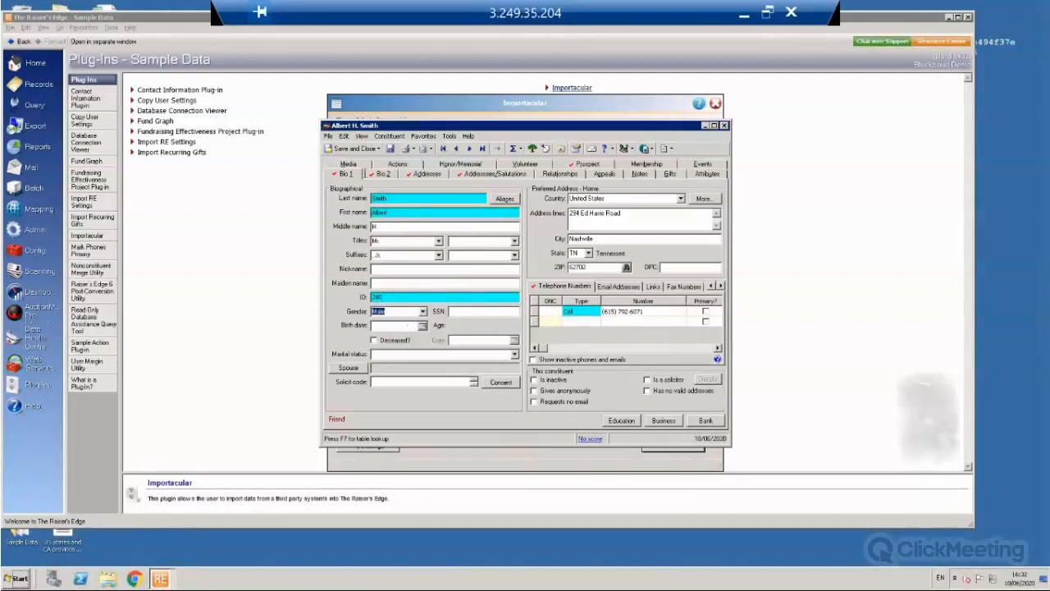
pyautogui.click(356, 150)
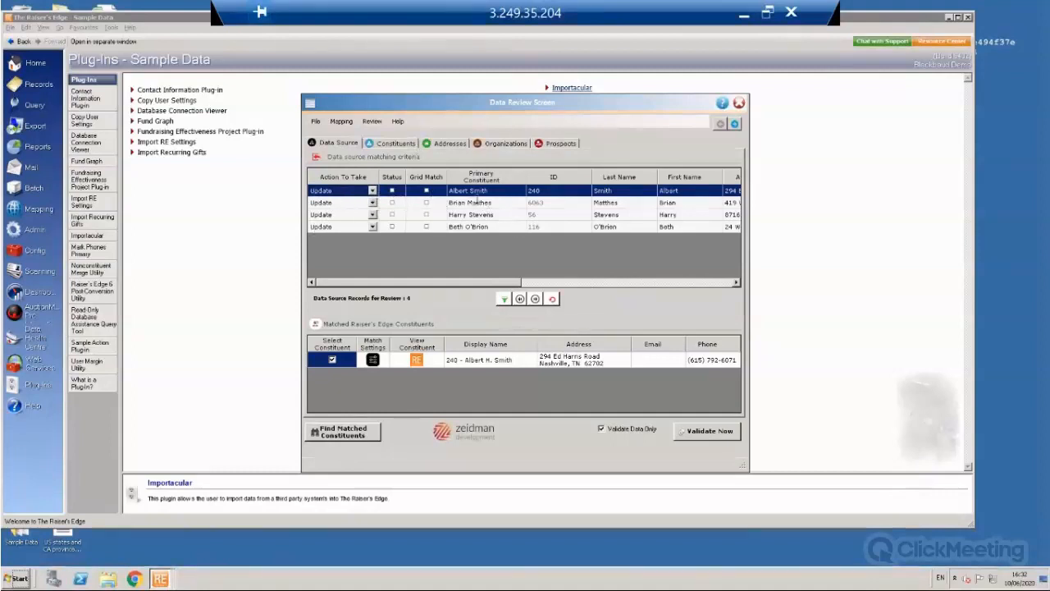
# Check the first record's action choices, keeping Update, and inspect its match-finding options and match settings without changing them.
pyautogui.click(372, 192)
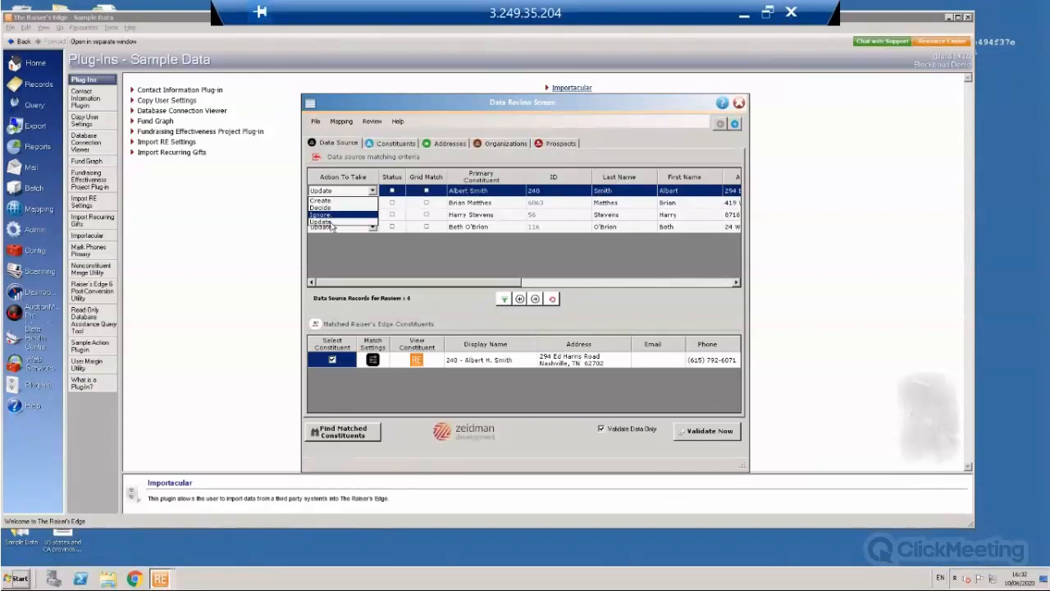
pyautogui.click(332, 222)
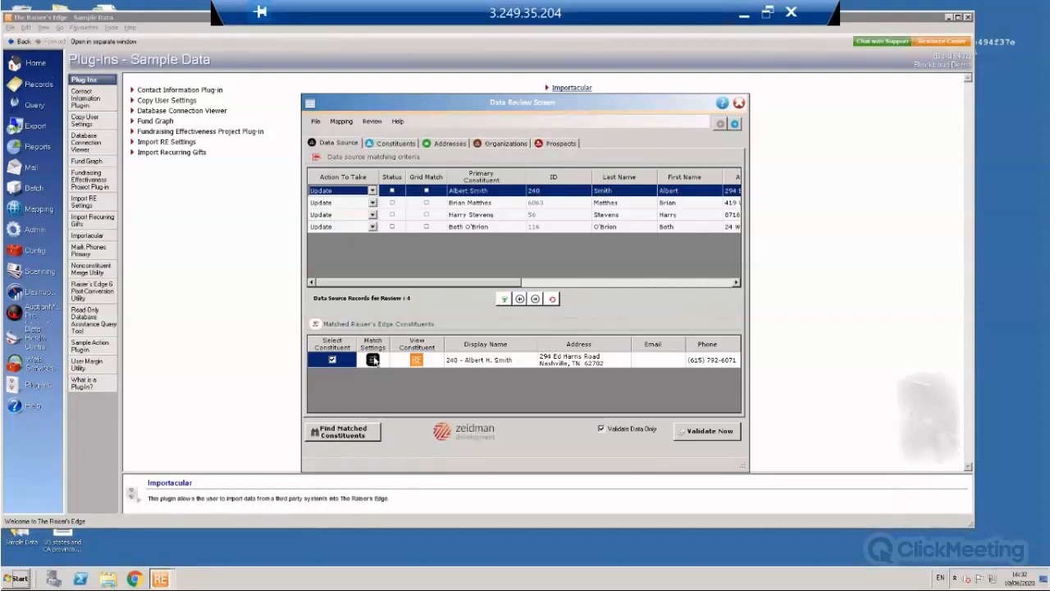
pyautogui.click(358, 435)
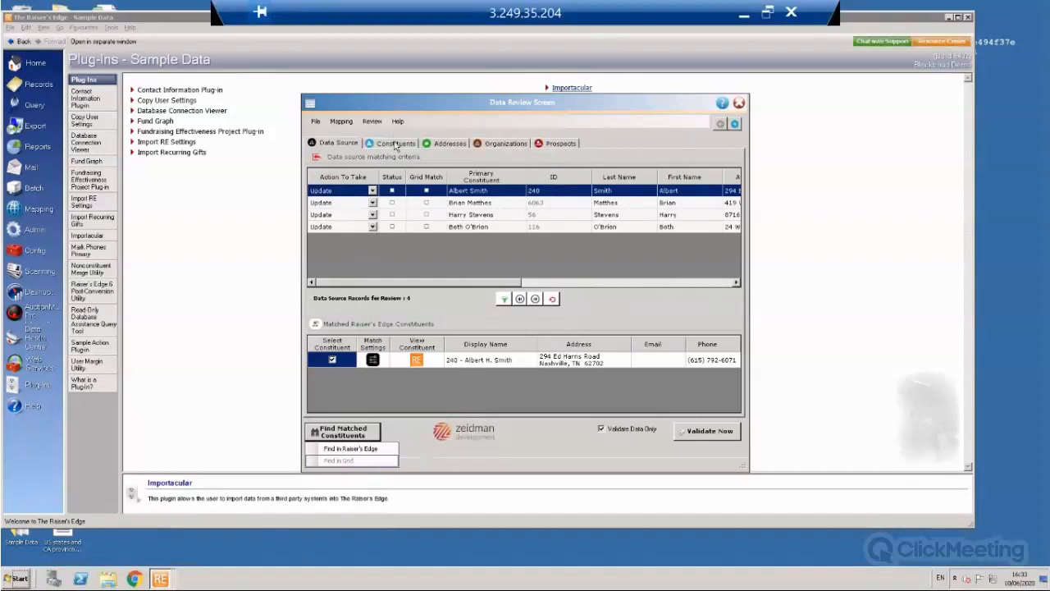
pyautogui.click(388, 382)
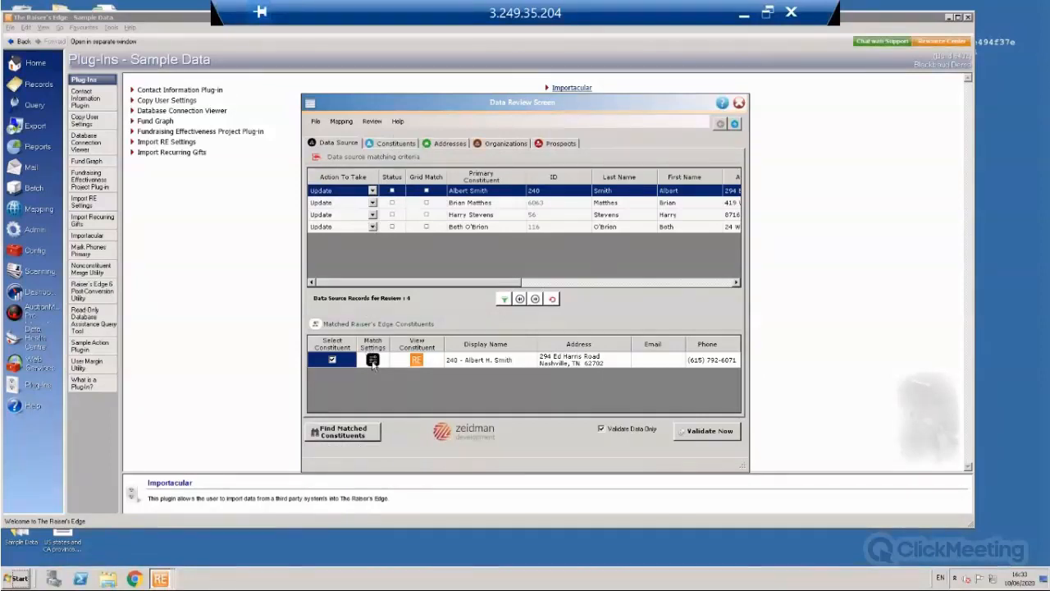
pyautogui.click(374, 361)
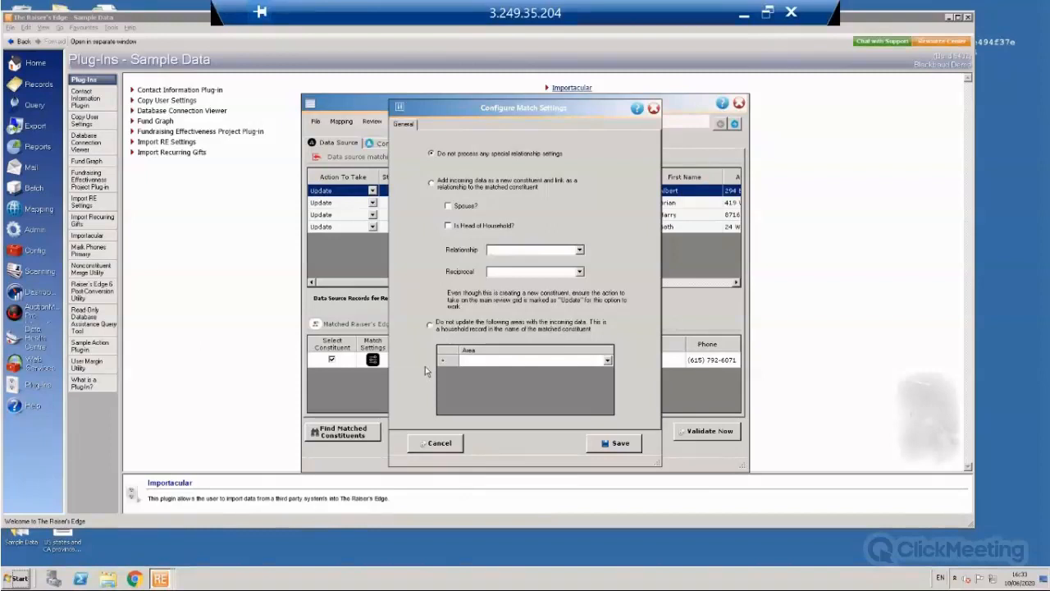
pyautogui.click(436, 444)
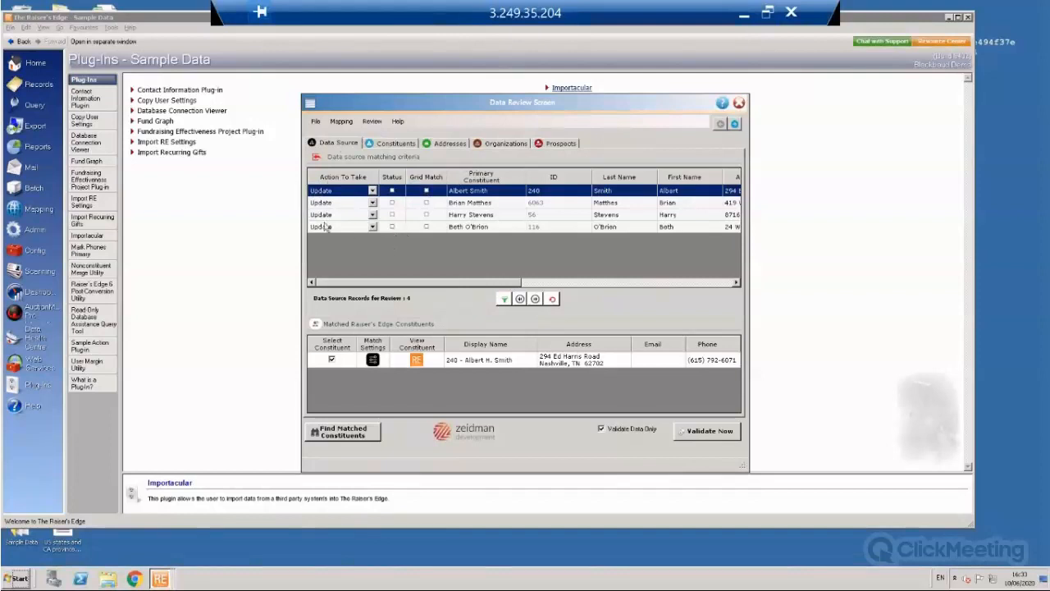
# Examine the constituent data breakdown for the Iwave, Pro Score Atr and Constit Code mappings.
pyautogui.click(386, 145)
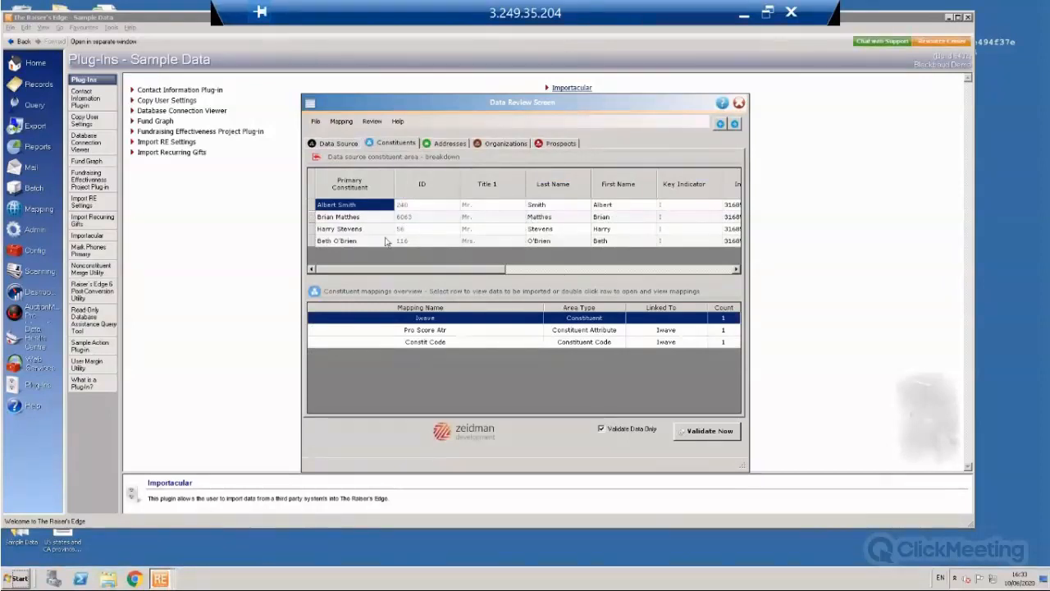
pyautogui.click(552, 206)
pyautogui.click(552, 204)
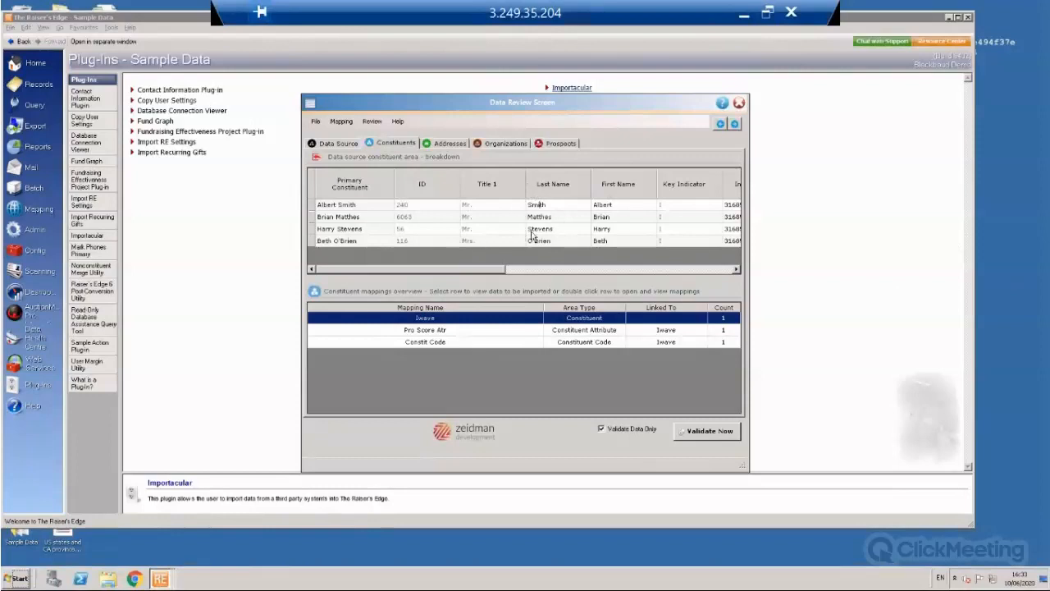
pyautogui.click(499, 241)
pyautogui.click(561, 243)
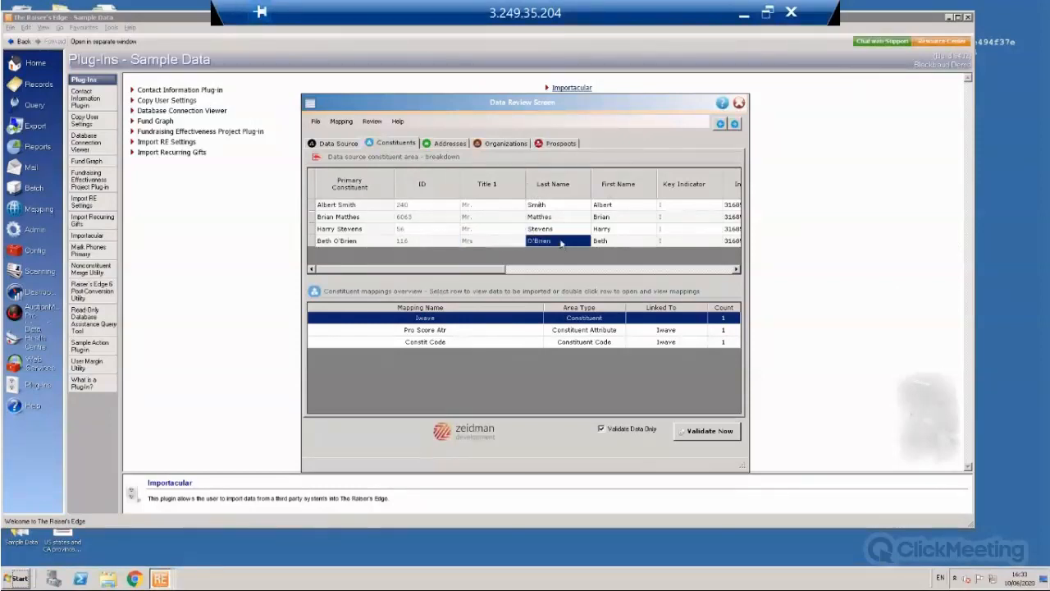
pyautogui.click(562, 241)
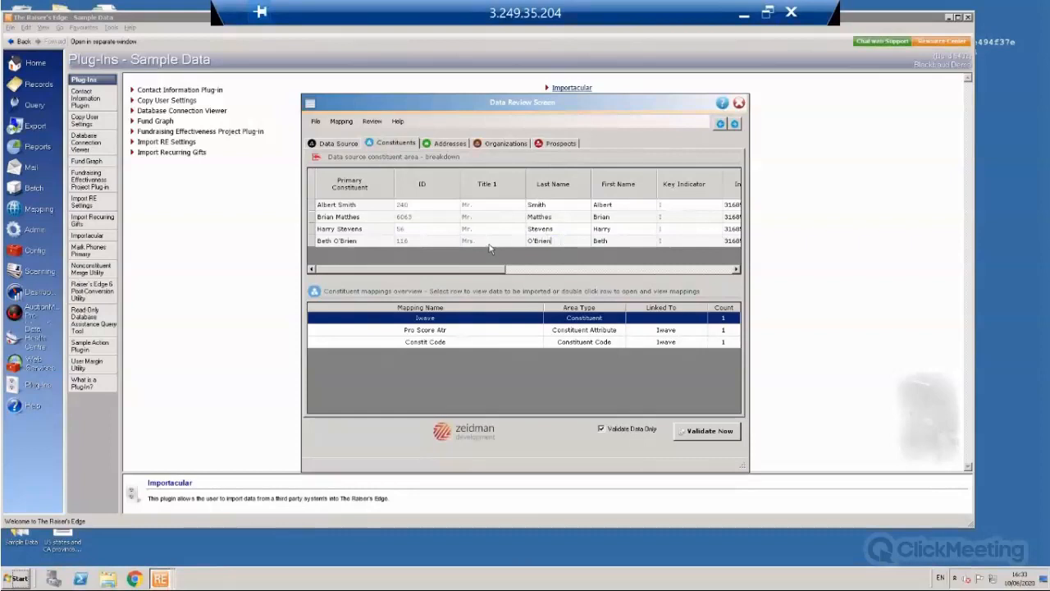
pyautogui.click(573, 268)
pyautogui.click(699, 273)
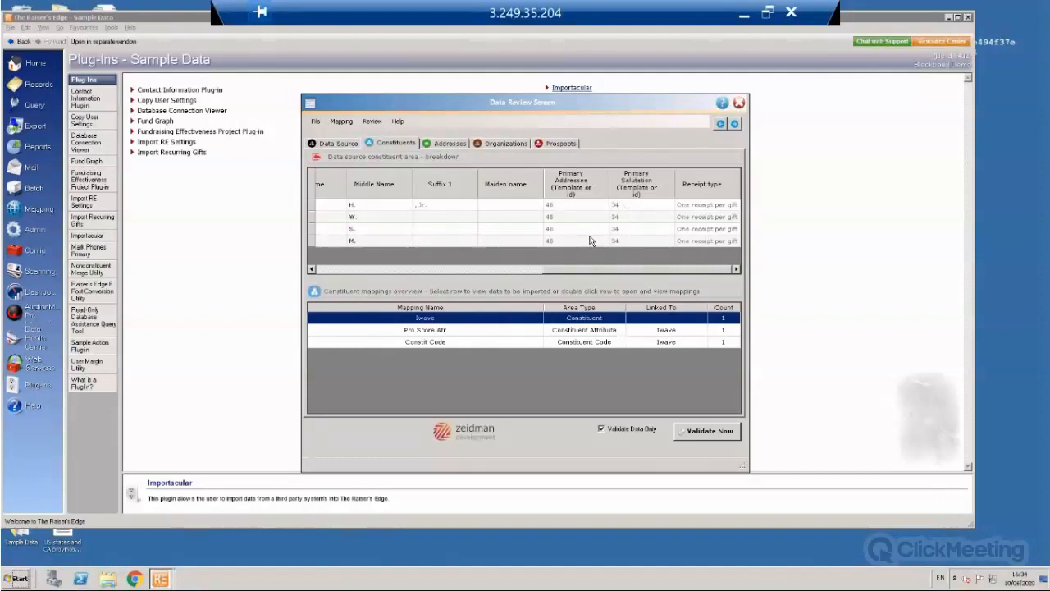
pyautogui.click(428, 334)
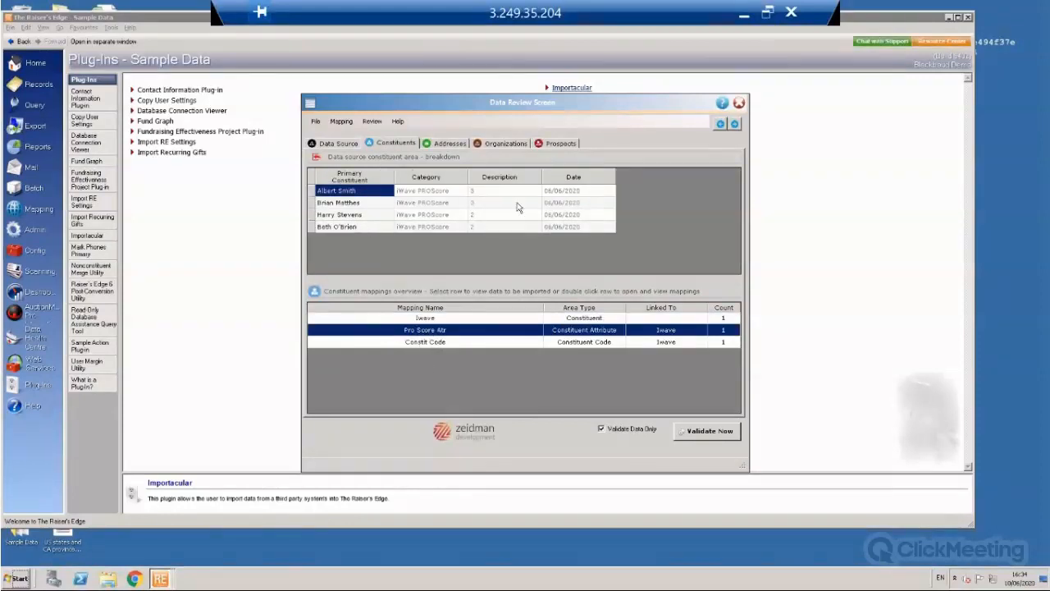
pyautogui.click(425, 345)
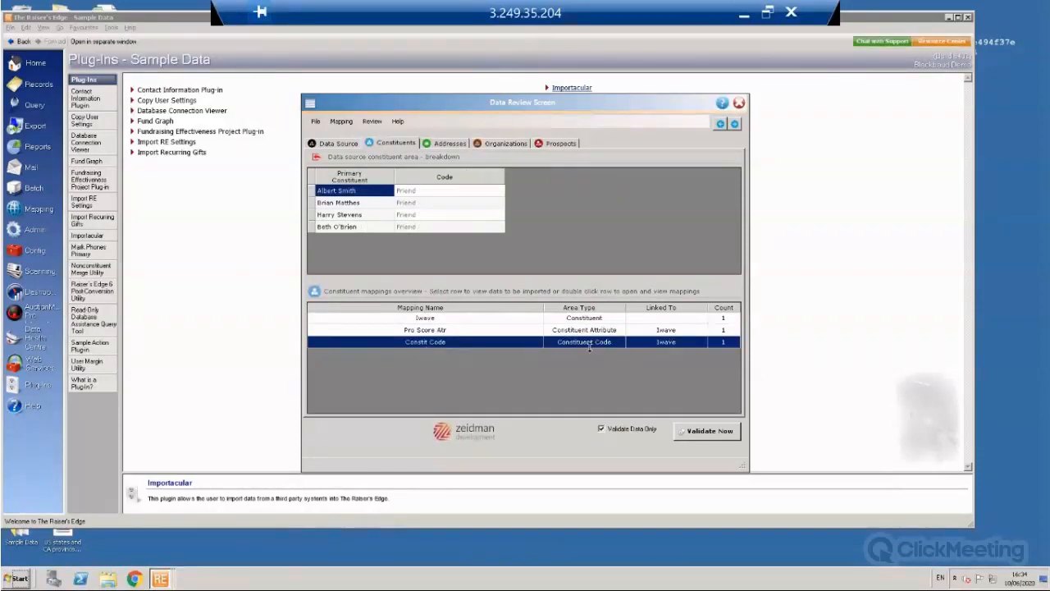
pyautogui.click(435, 320)
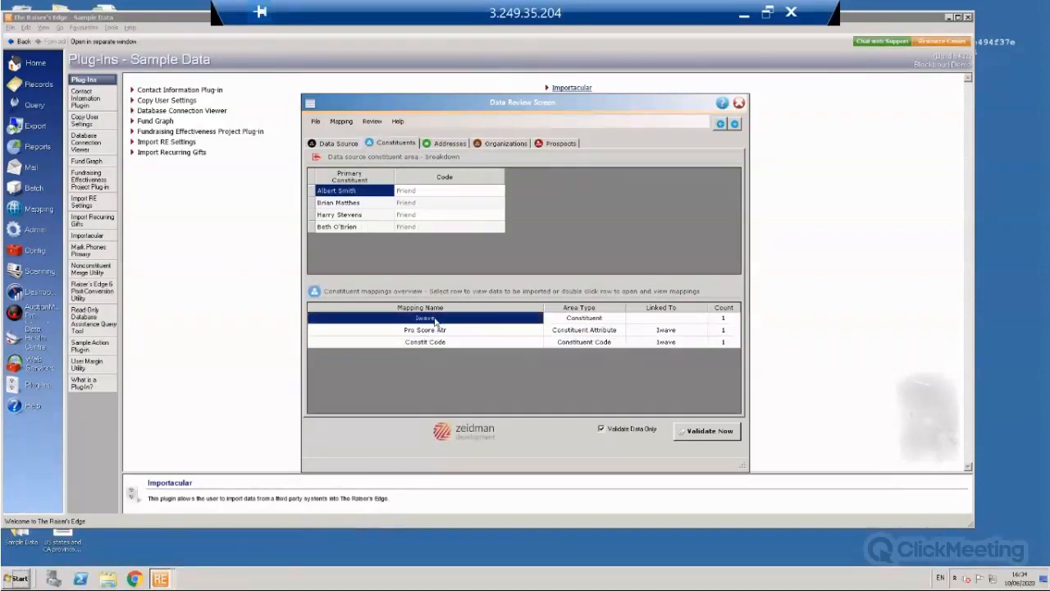
# Review the incoming address data for the Address, Email and Phone mappings.
pyautogui.click(451, 144)
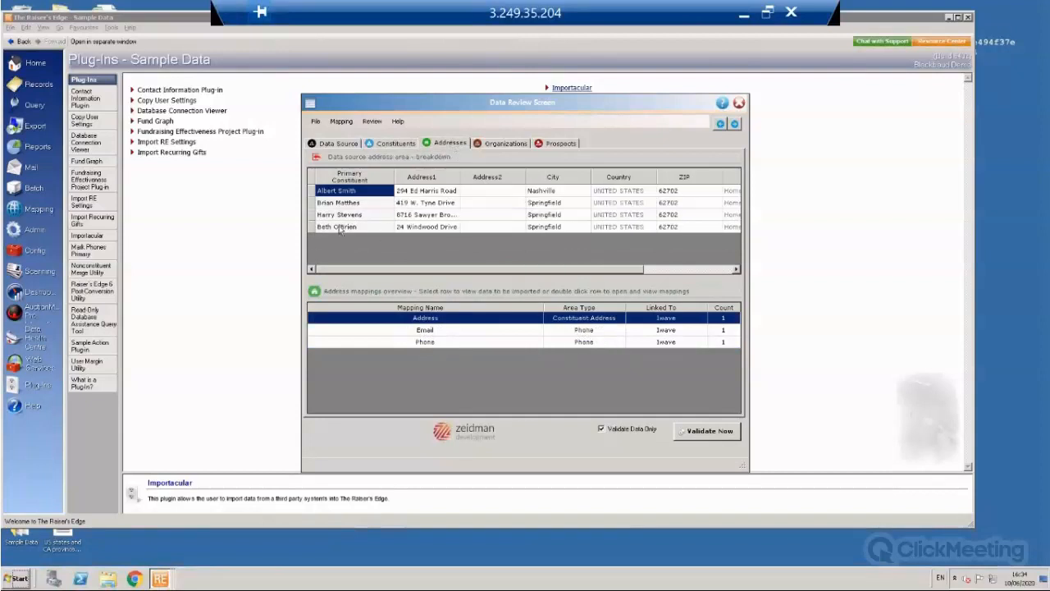
pyautogui.click(426, 202)
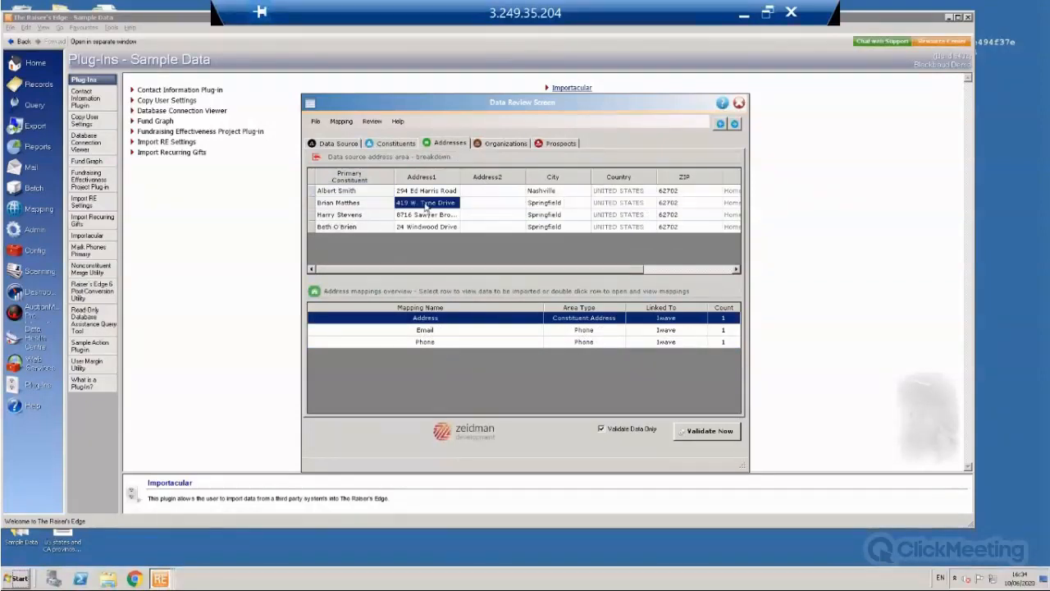
pyautogui.click(426, 205)
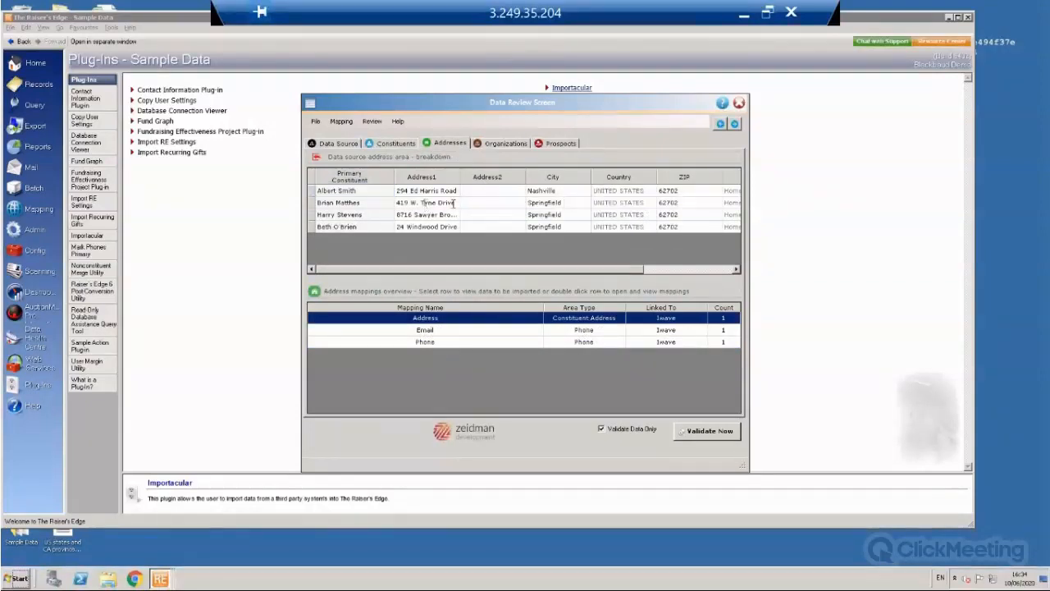
pyautogui.click(424, 331)
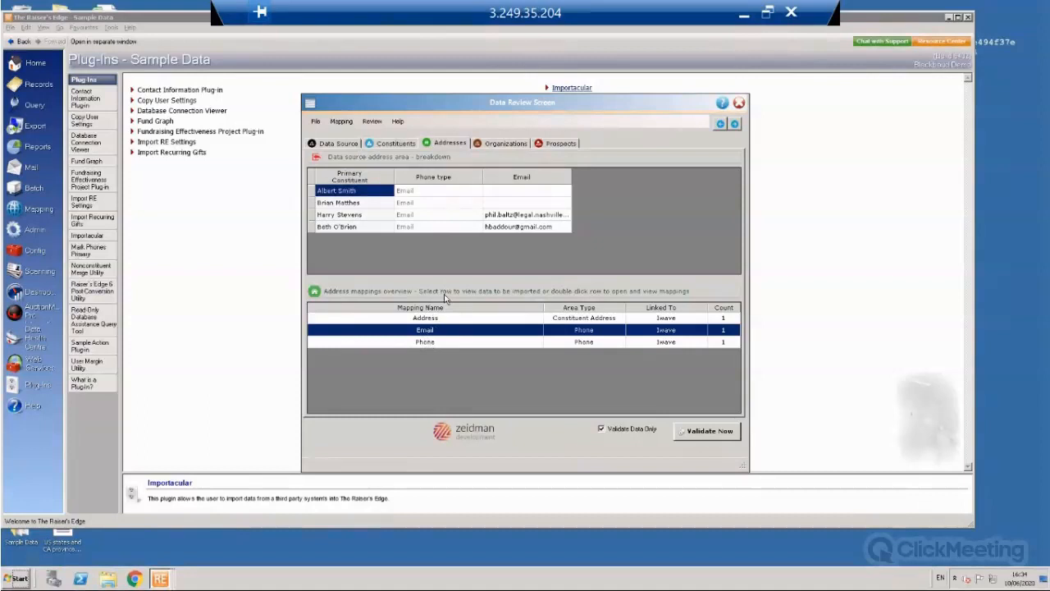
pyautogui.click(426, 343)
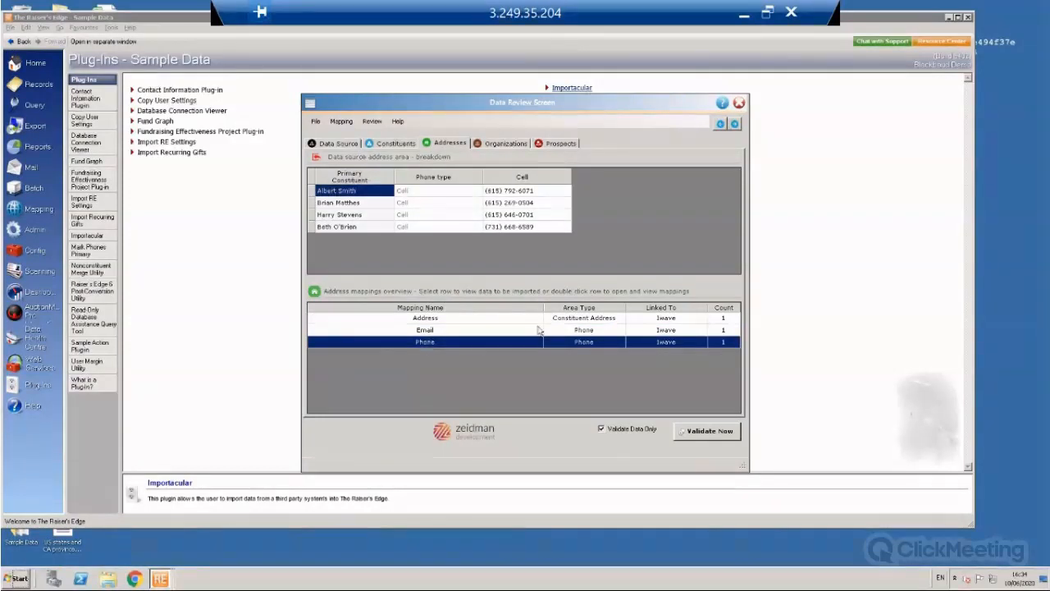
# Review the organization relationship data and each prospect mapping from Prospect and Realestate Holdings through Capacity Range.
pyautogui.click(501, 144)
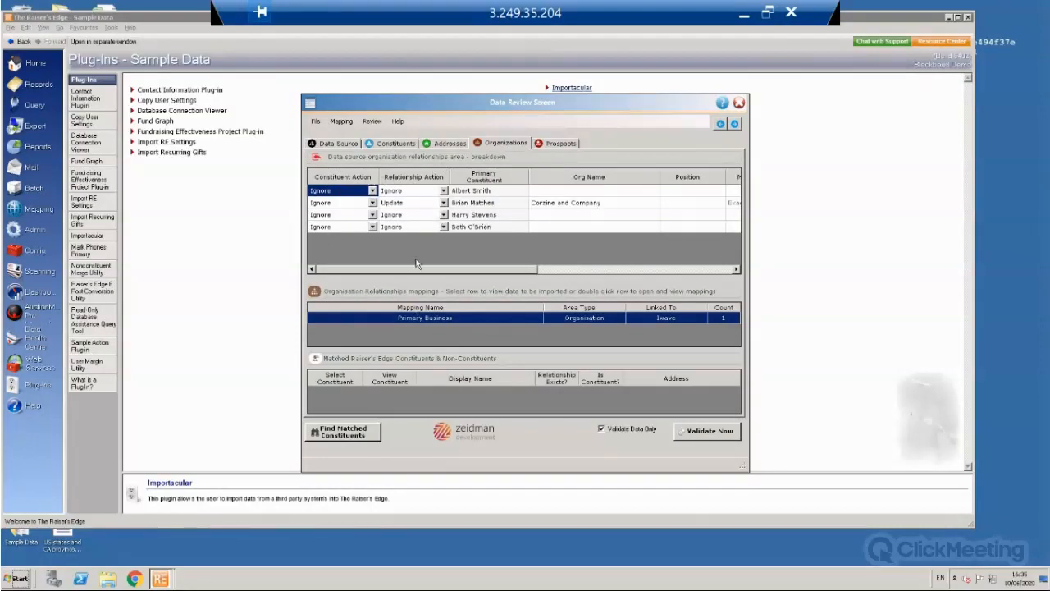
pyautogui.click(561, 143)
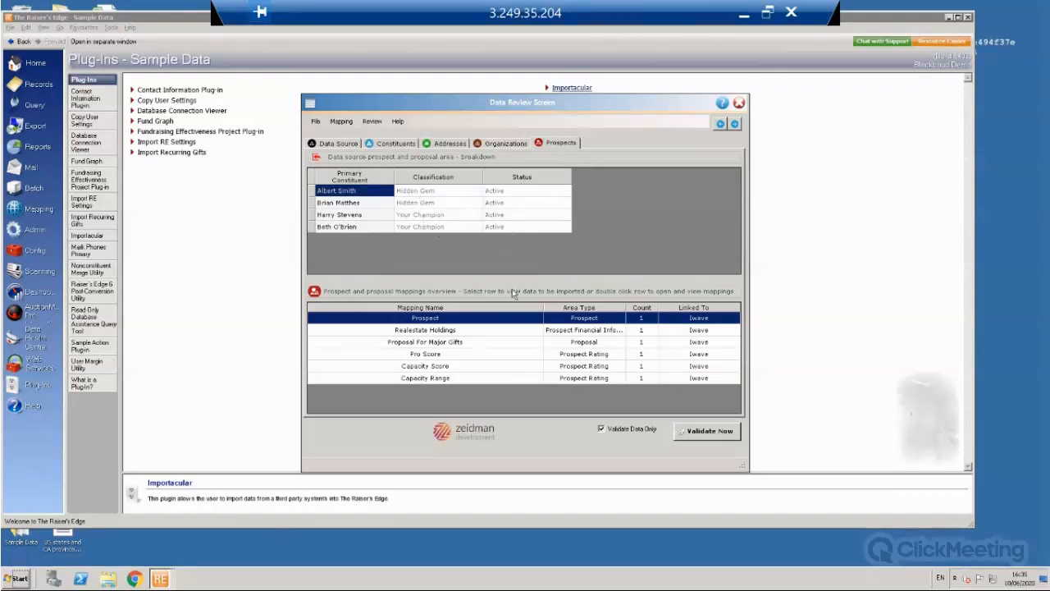
pyautogui.click(444, 331)
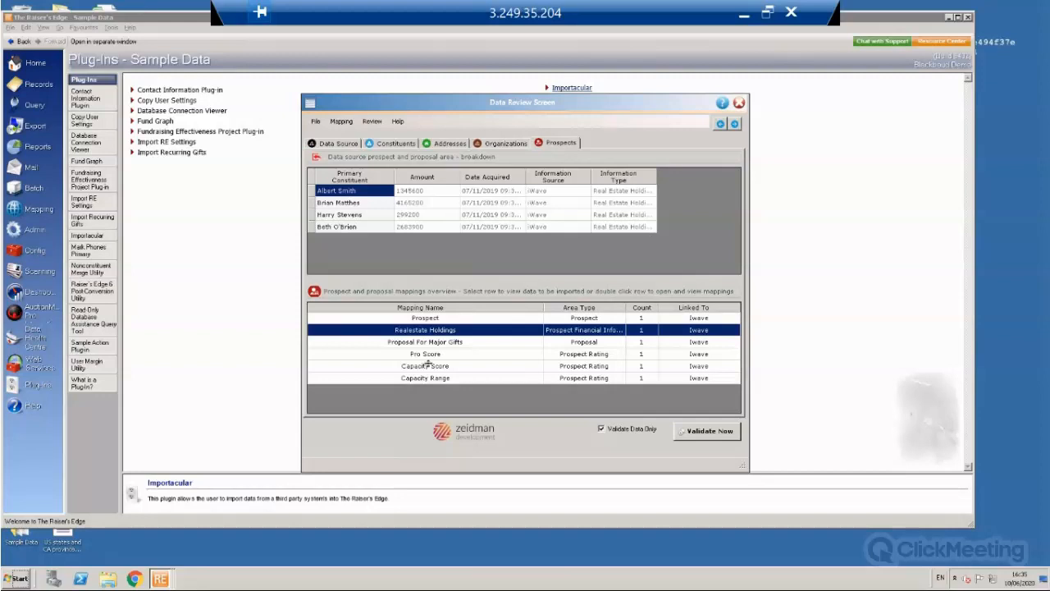
pyautogui.click(440, 344)
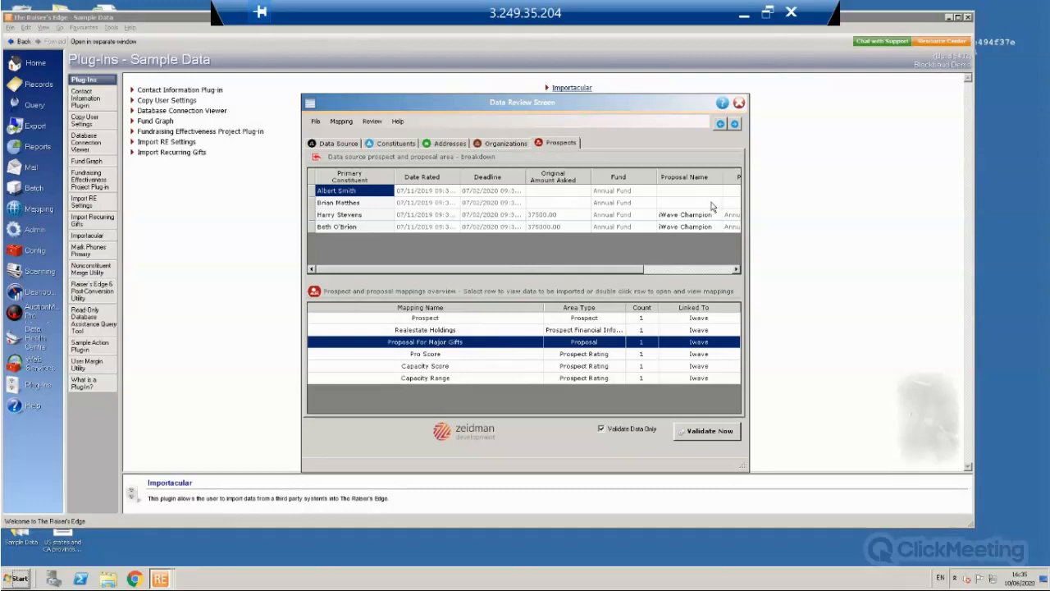
pyautogui.click(426, 354)
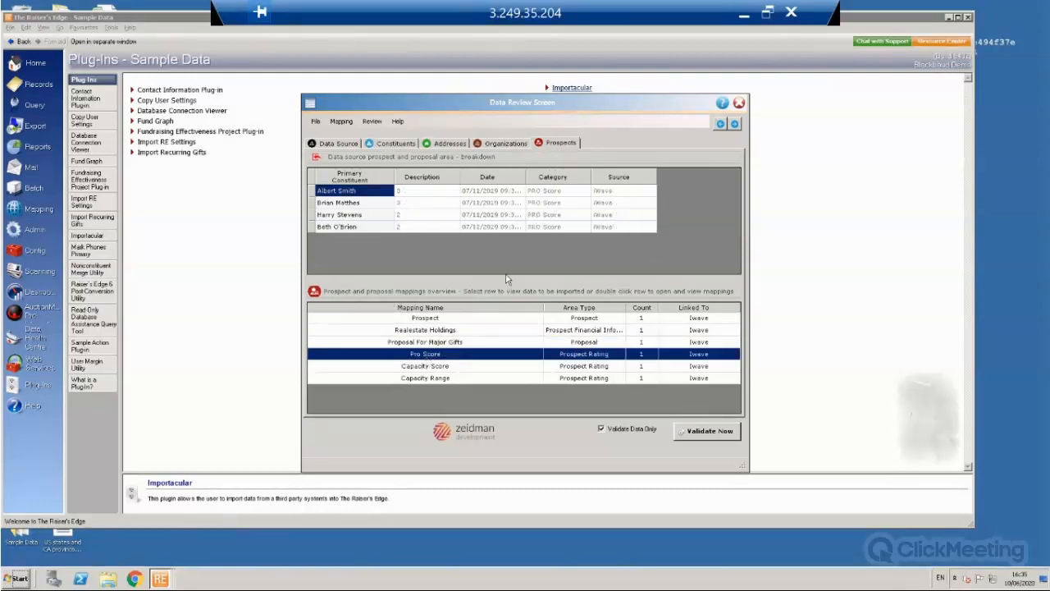
pyautogui.click(427, 366)
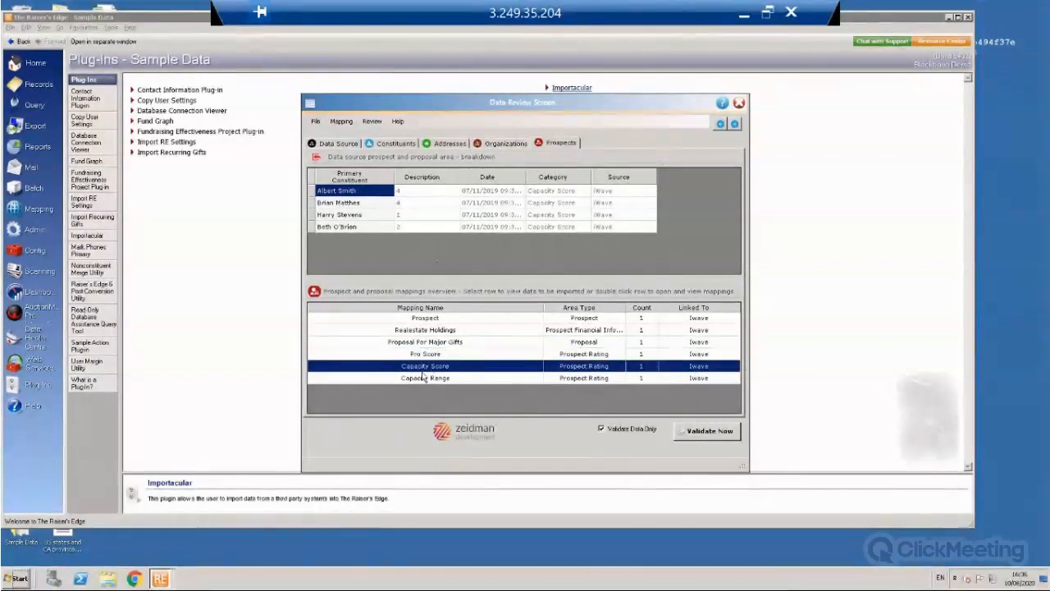
pyautogui.click(428, 379)
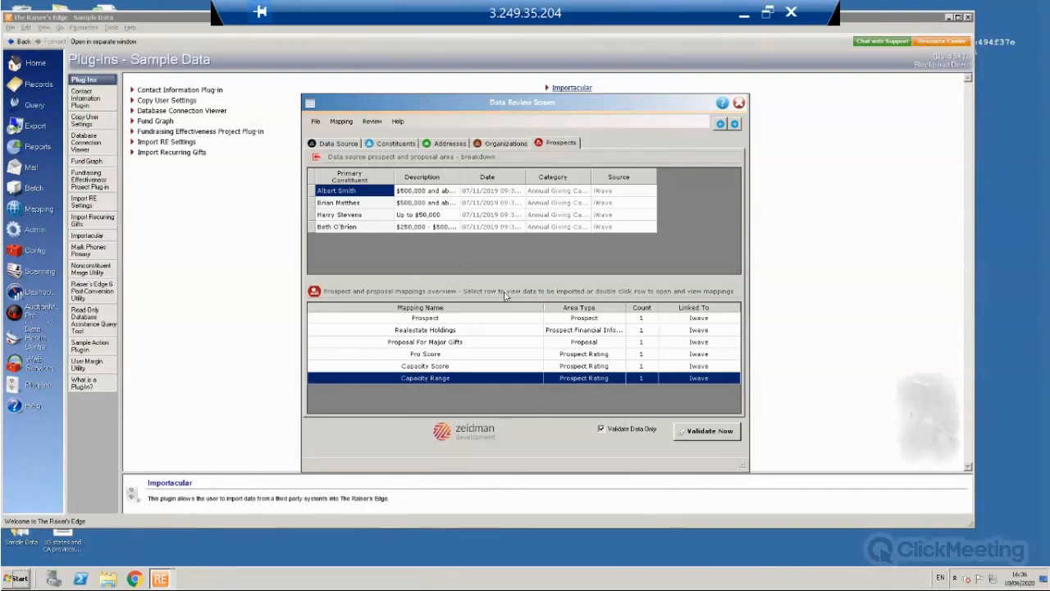
# Validate the data source records without importing, and review the control report's Properties, Exceptions and Template sheets.
pyautogui.click(339, 145)
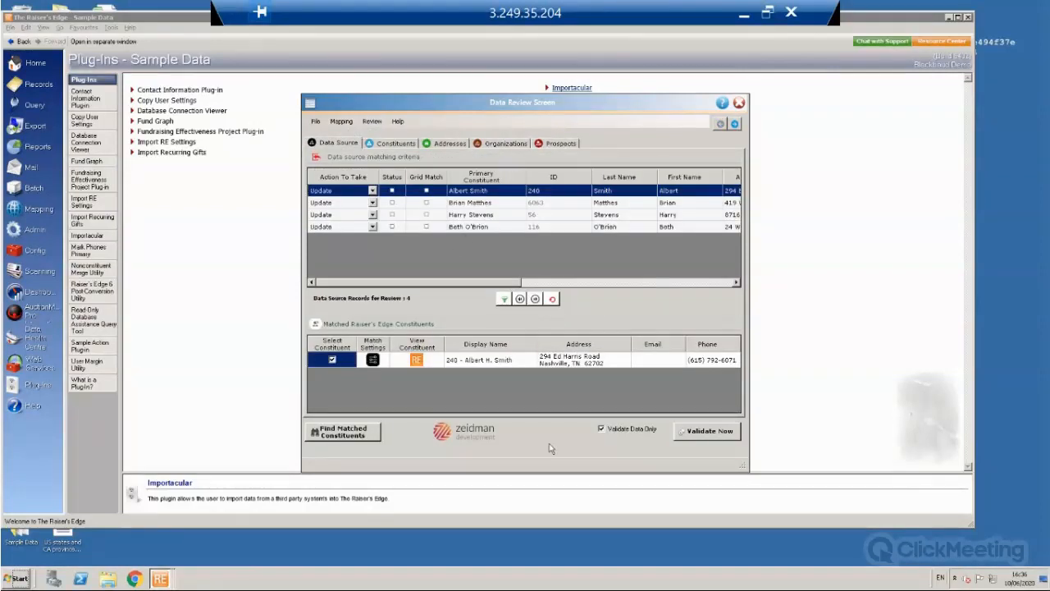
pyautogui.click(708, 431)
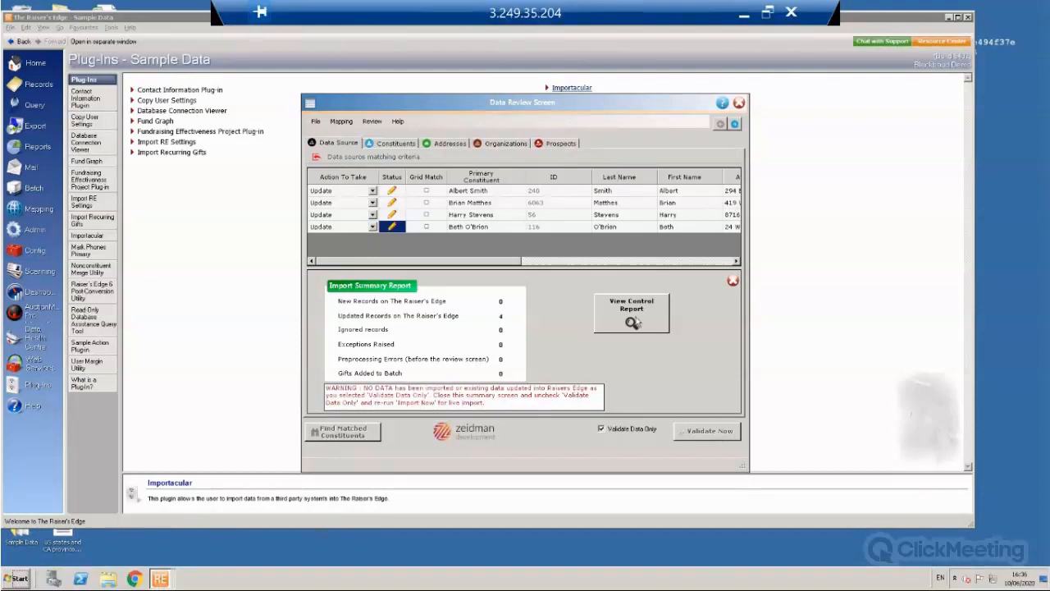
pyautogui.click(632, 320)
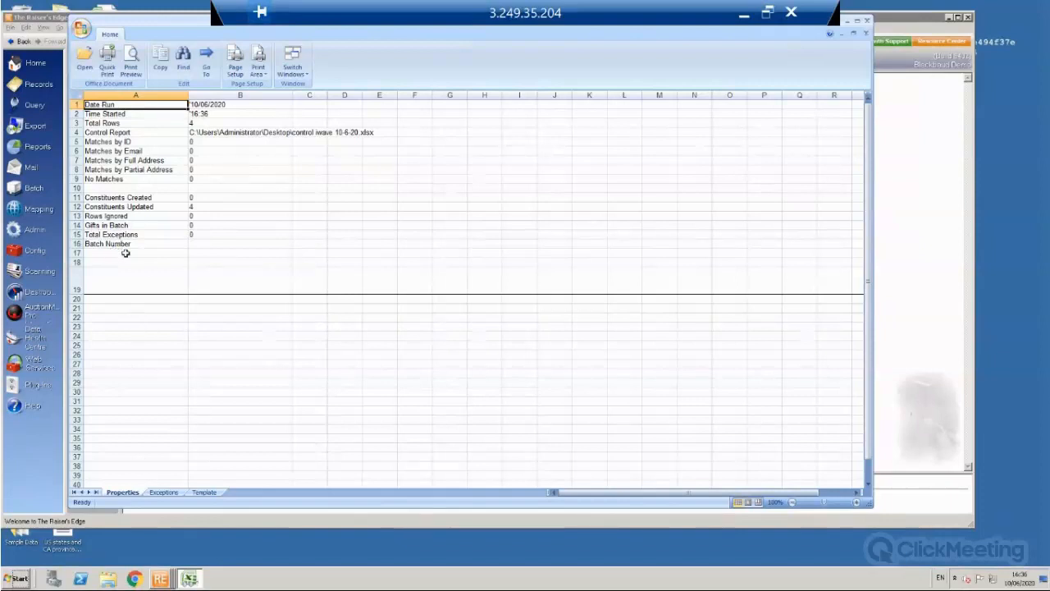
pyautogui.click(160, 492)
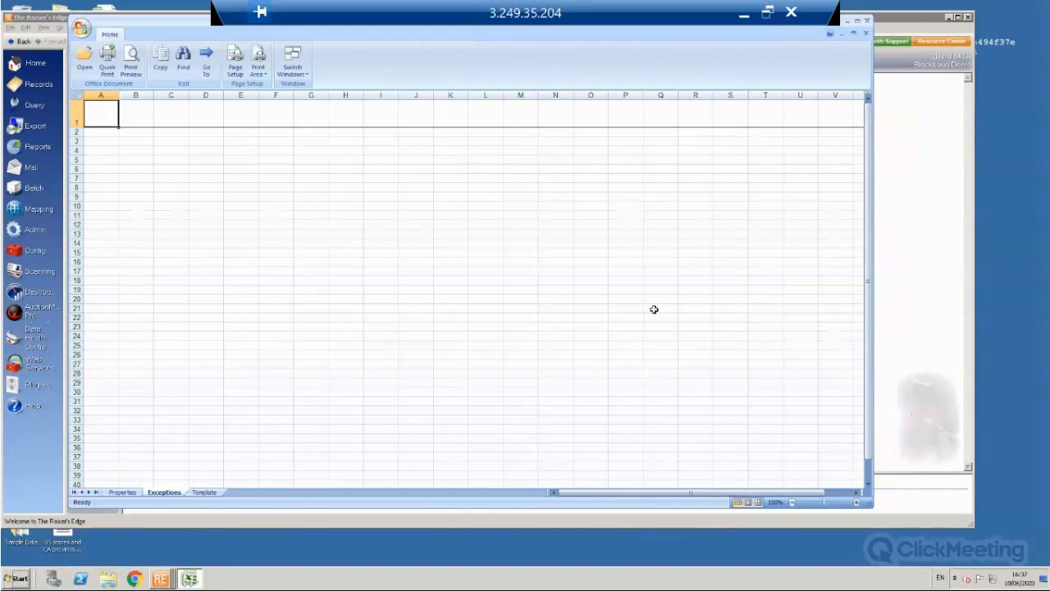
pyautogui.click(204, 493)
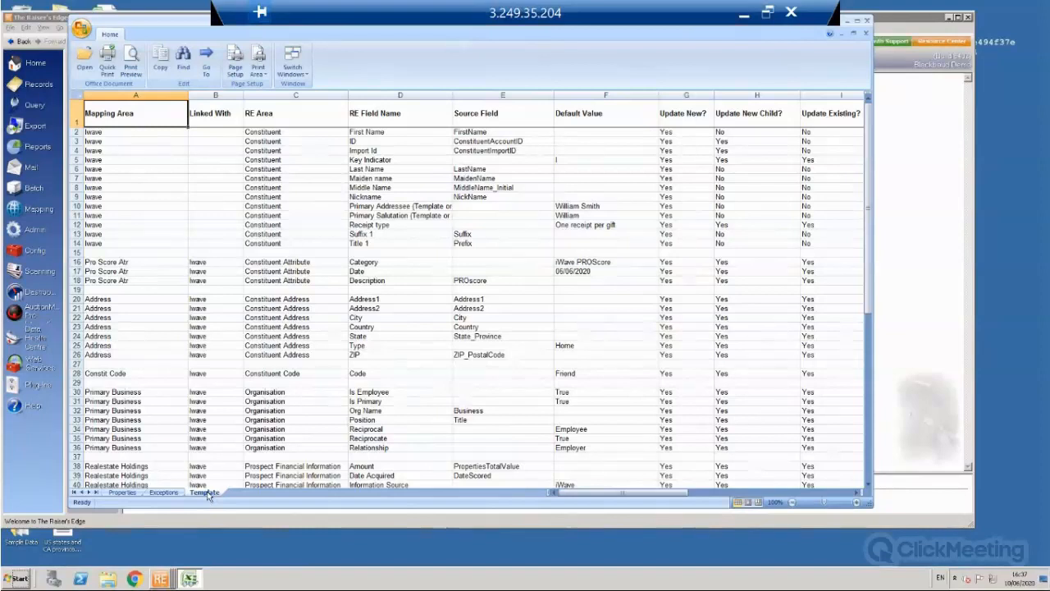
# Recheck the validation control report's Properties sheet, and close both the report and the import summary.
pyautogui.click(122, 493)
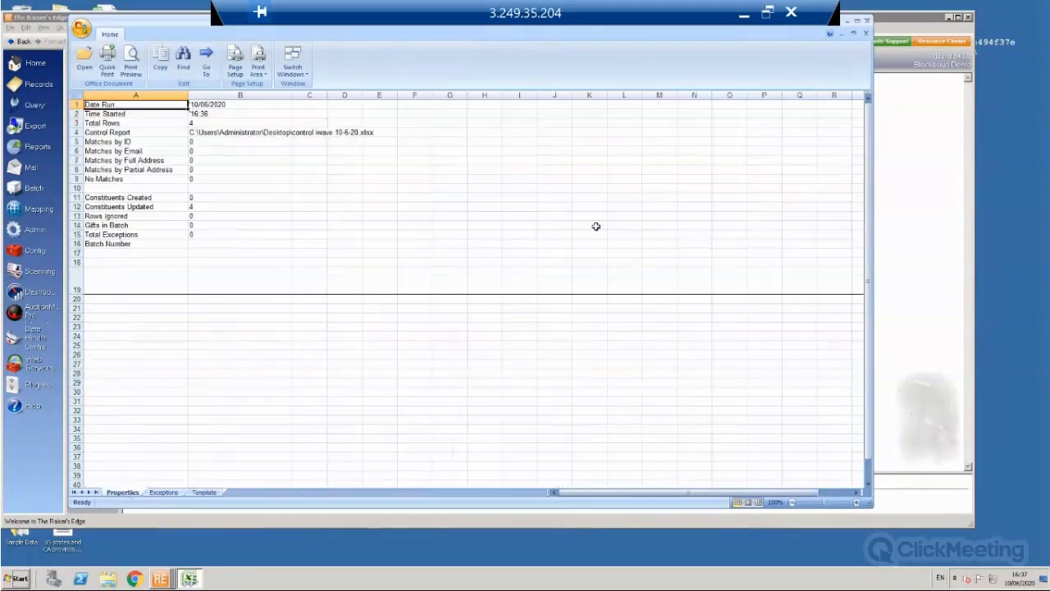
pyautogui.click(869, 21)
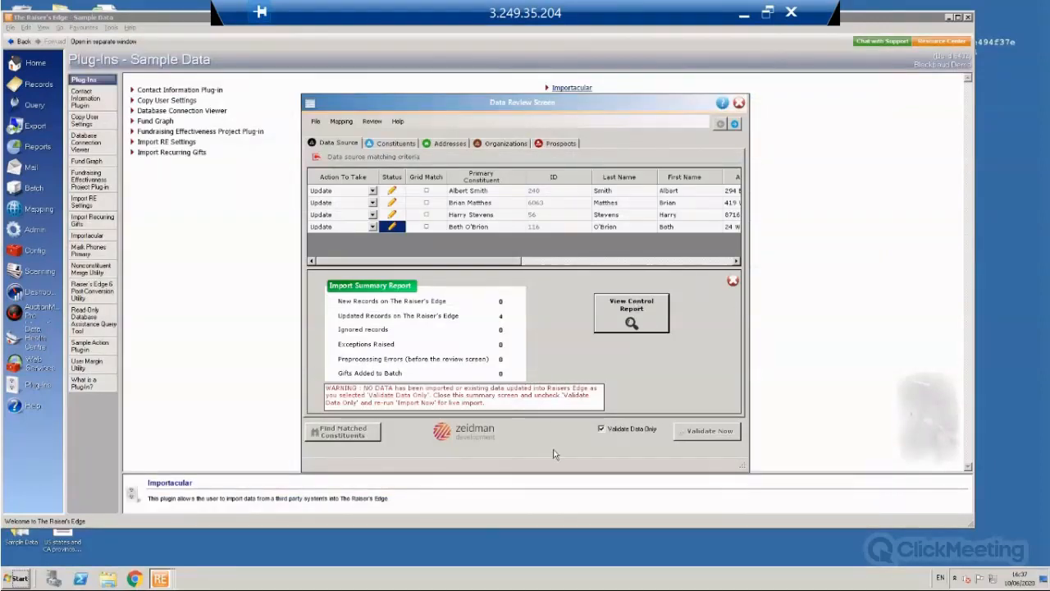
pyautogui.click(732, 282)
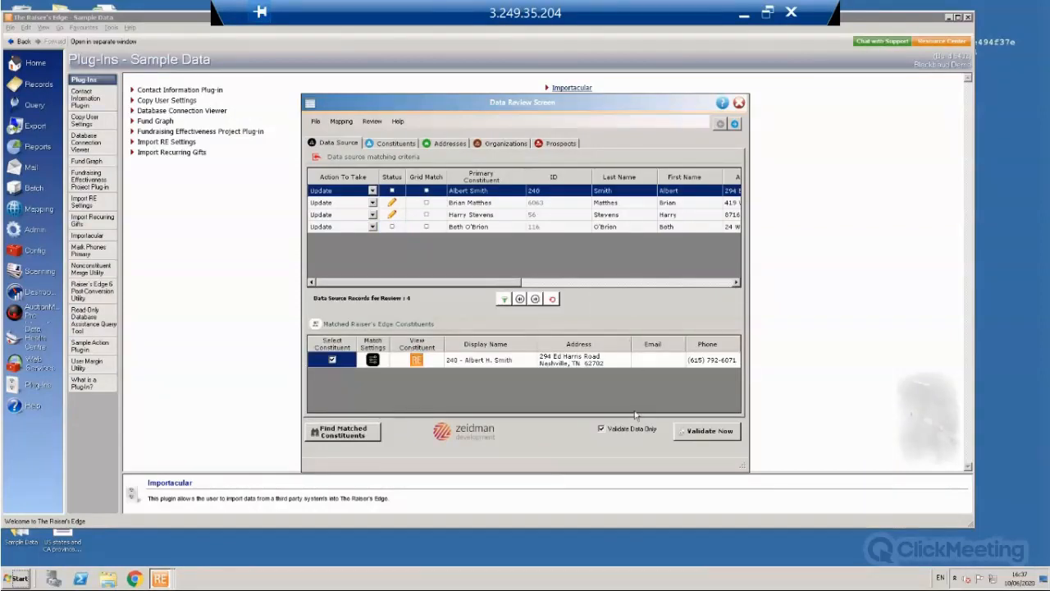
# Import the data source records live with Validate Data Only turned off, saving the static query as "iWave 10-6-20".
pyautogui.click(601, 430)
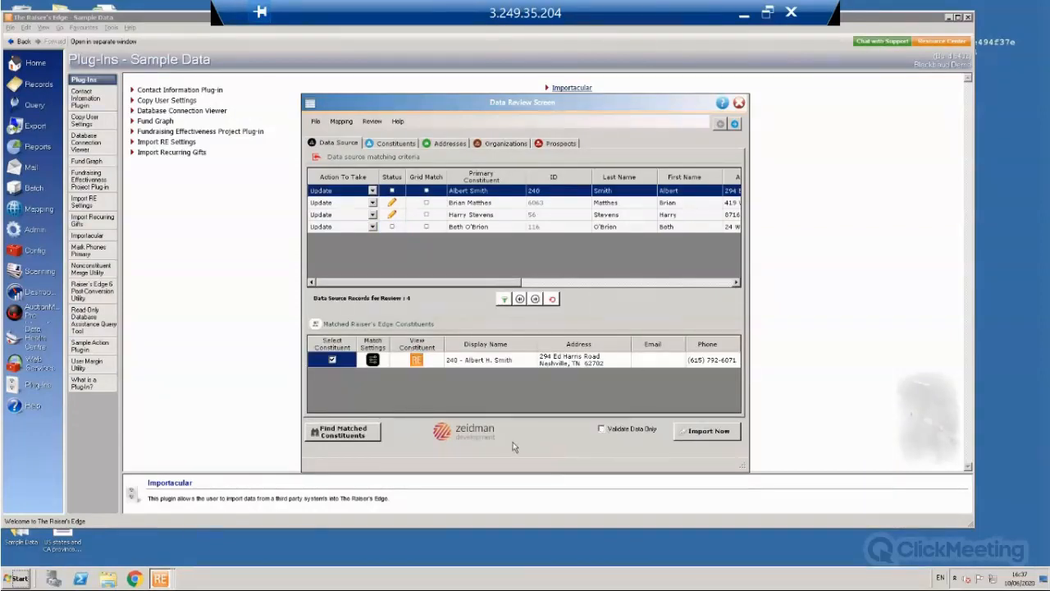
pyautogui.click(721, 434)
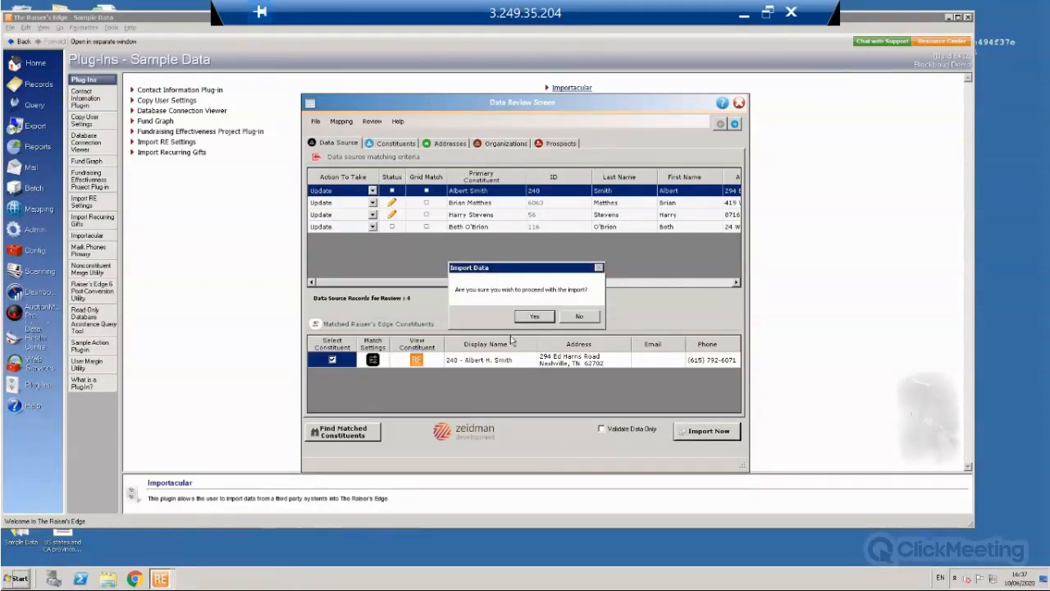
pyautogui.click(532, 317)
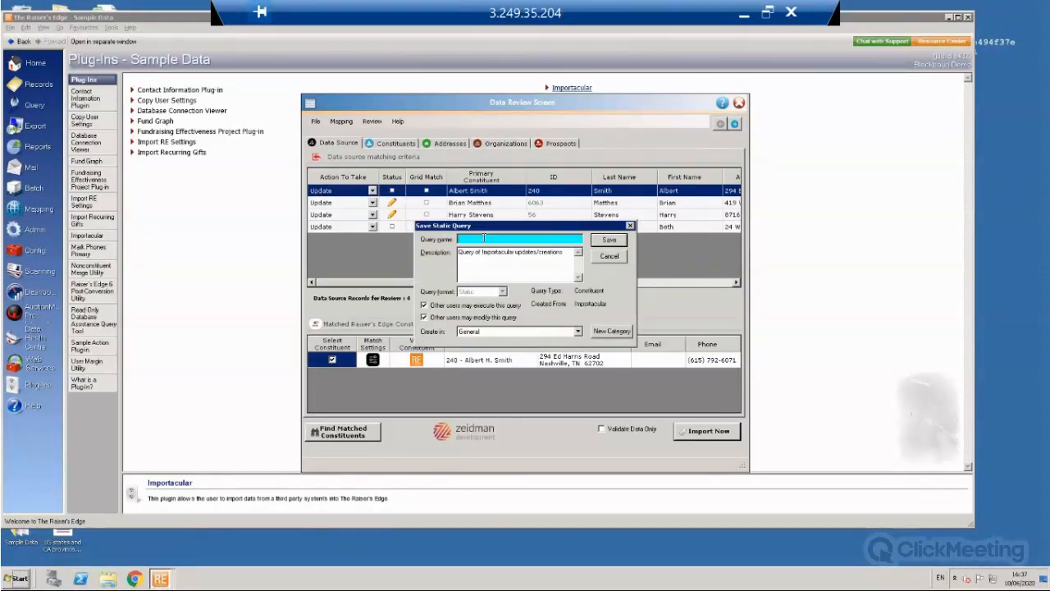
pyautogui.write('Im')
pyautogui.write('Wave 1 06-20')
pyautogui.click(620, 239)
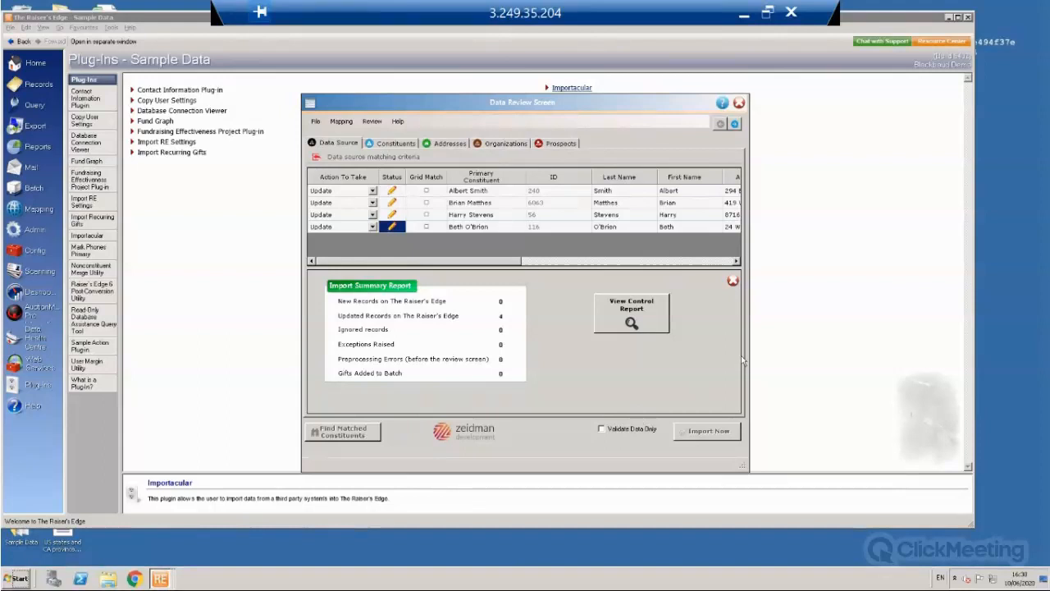
# Review the Properties, Exceptions and Template sheets of the live import's control report.
pyautogui.click(642, 313)
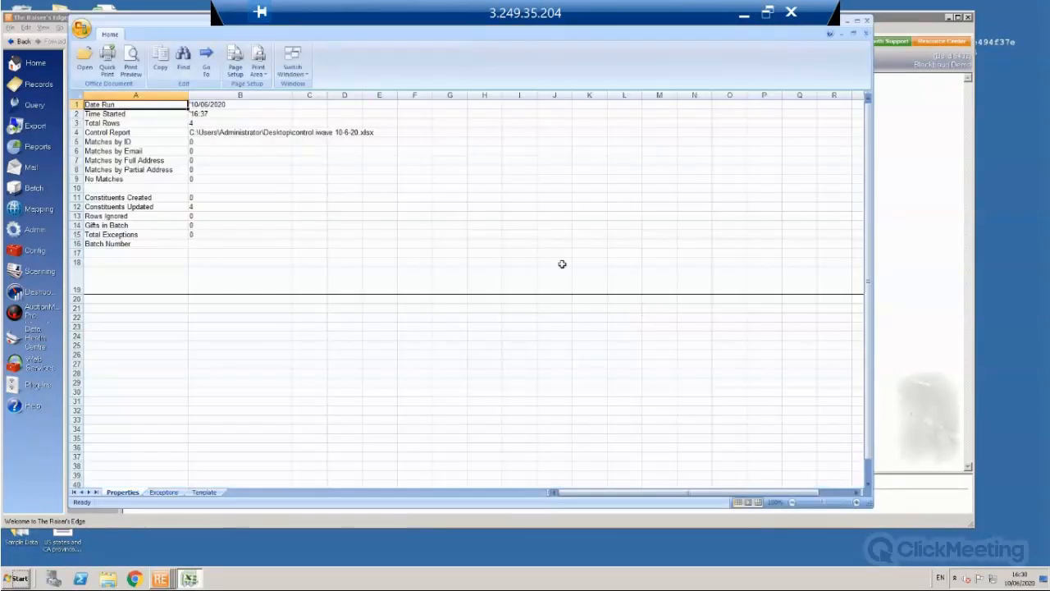
pyautogui.click(164, 493)
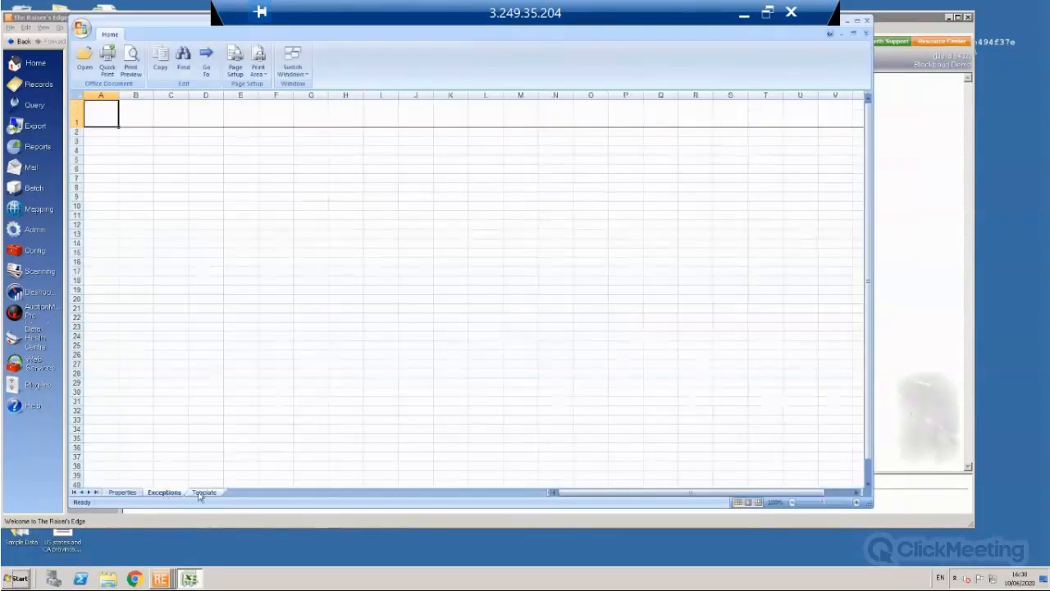
pyautogui.click(205, 493)
pyautogui.click(122, 492)
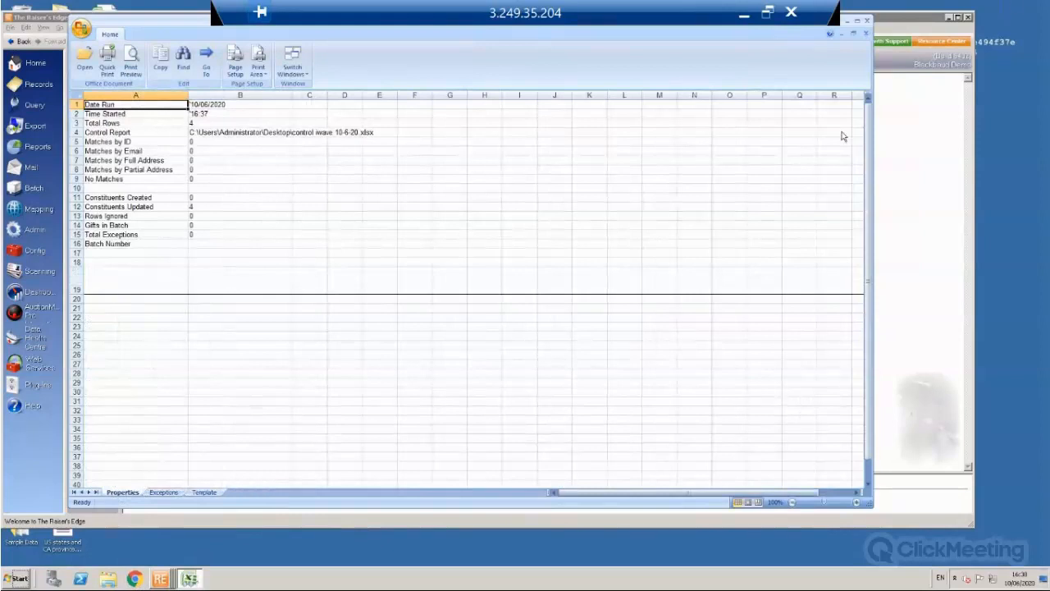
pyautogui.click(867, 20)
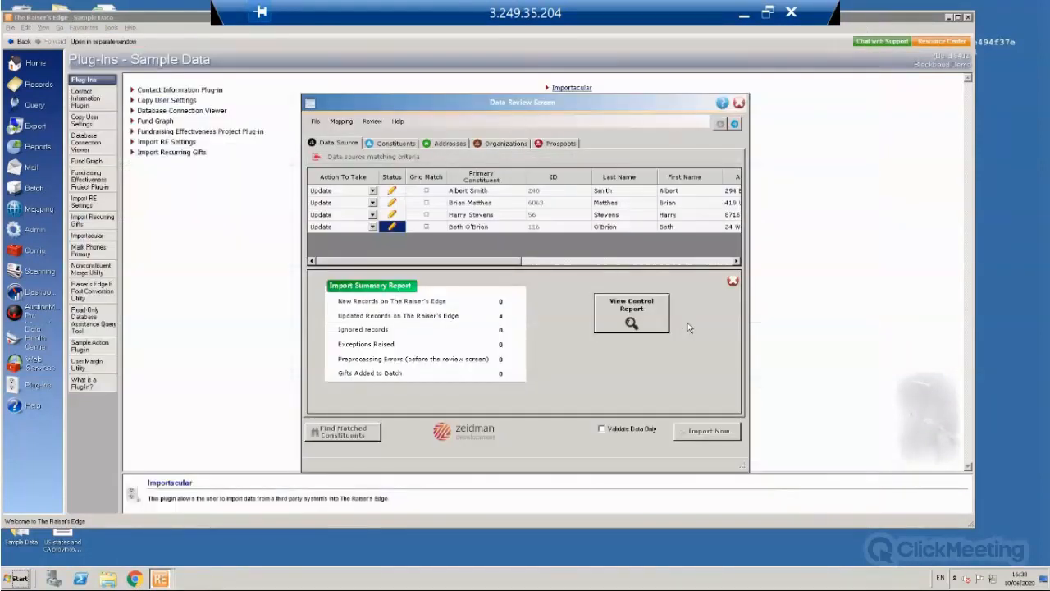
# Close the import summary, the data review screen and the remaining Importacular windows.
pyautogui.click(734, 280)
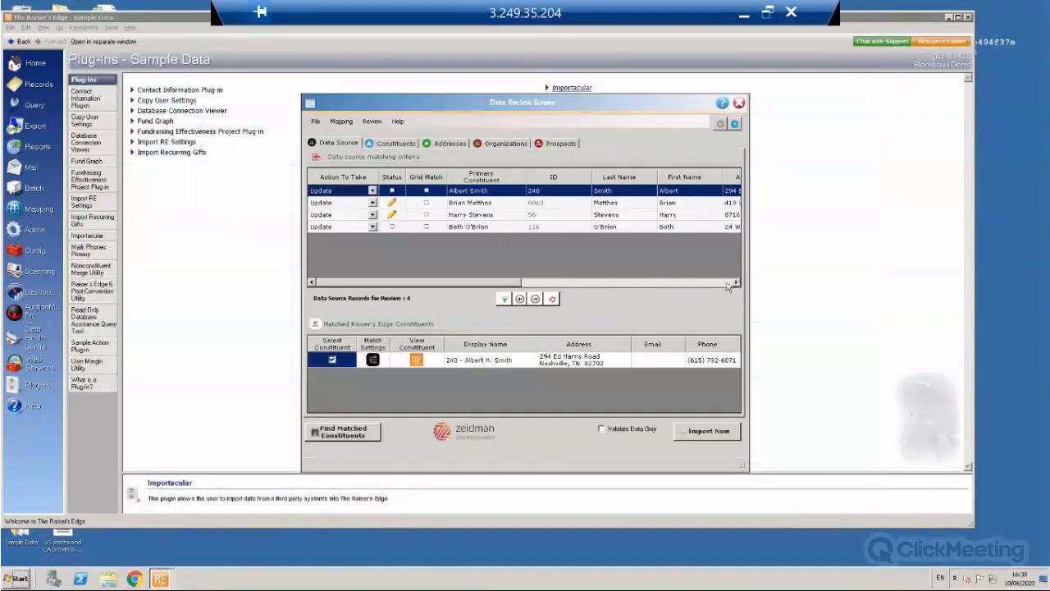
pyautogui.click(738, 104)
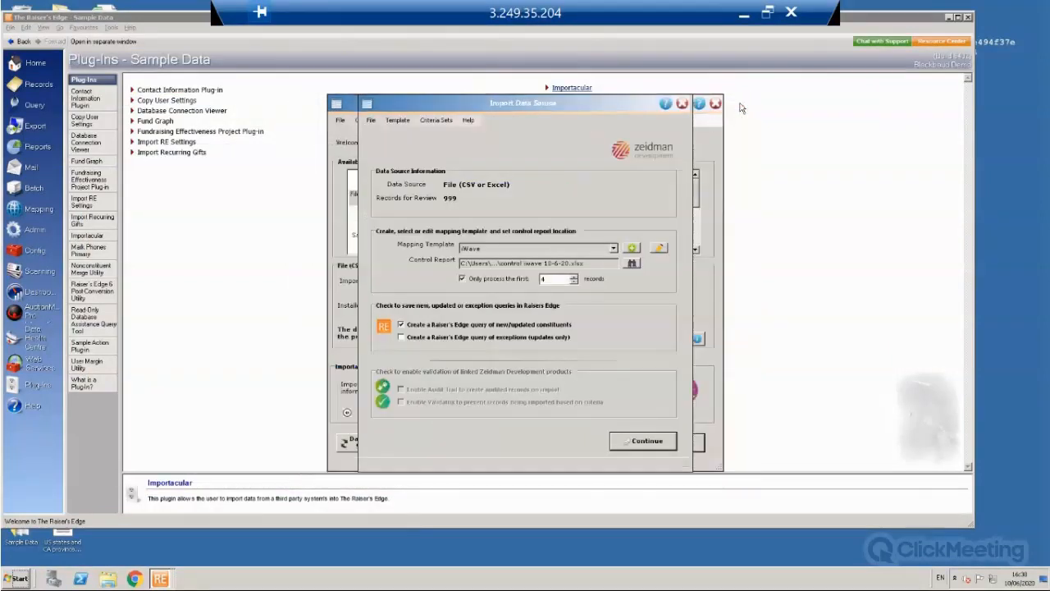
pyautogui.click(682, 105)
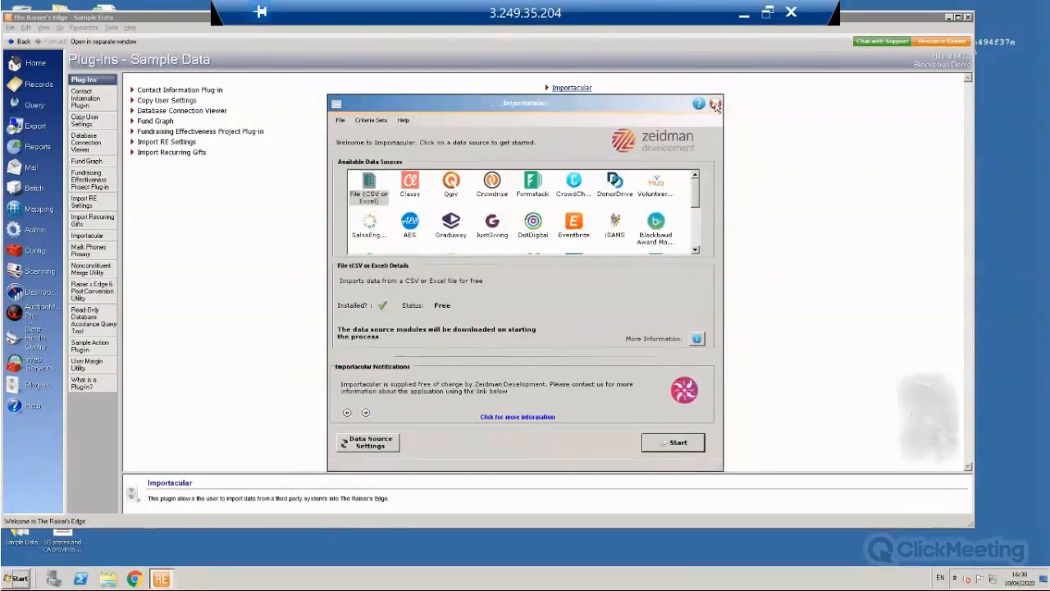
pyautogui.click(715, 103)
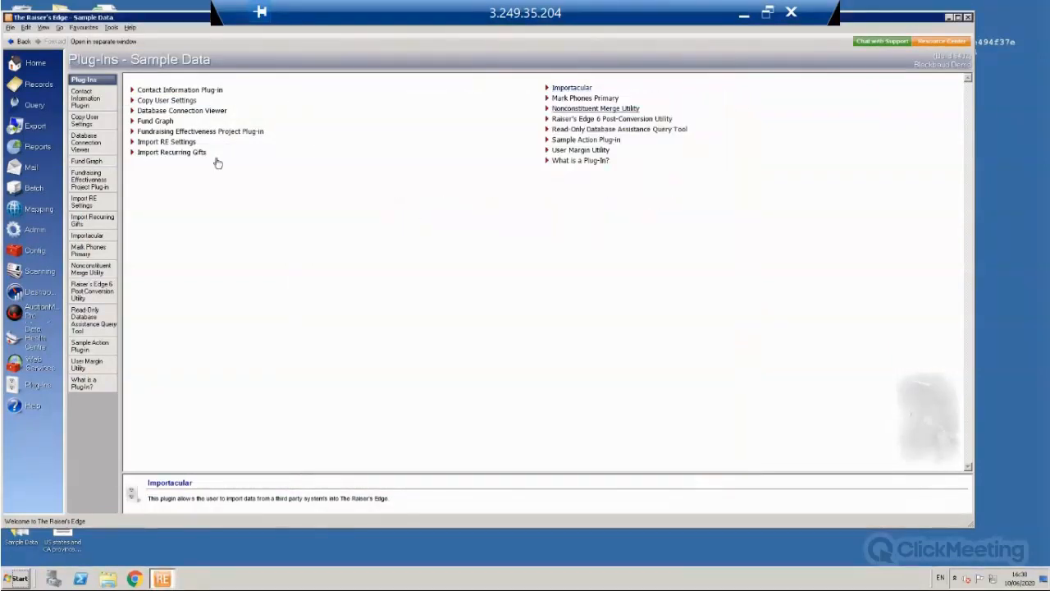
# Open the iWave 10-6-20 query, add Constituent ID and Name as output fields, and run it to list the results.
pyautogui.click(36, 105)
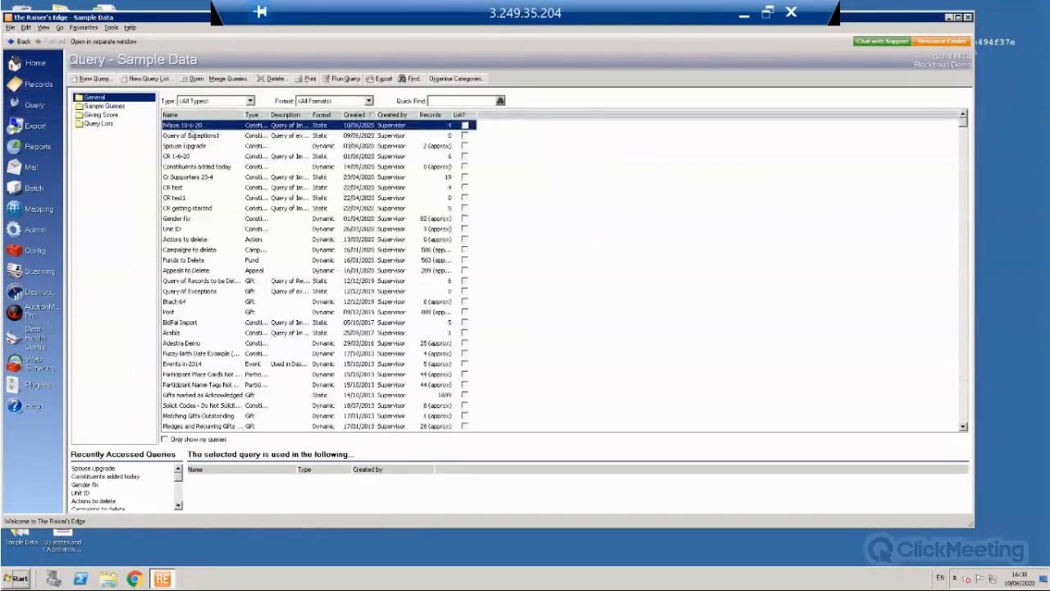
pyautogui.doubleClick(187, 124)
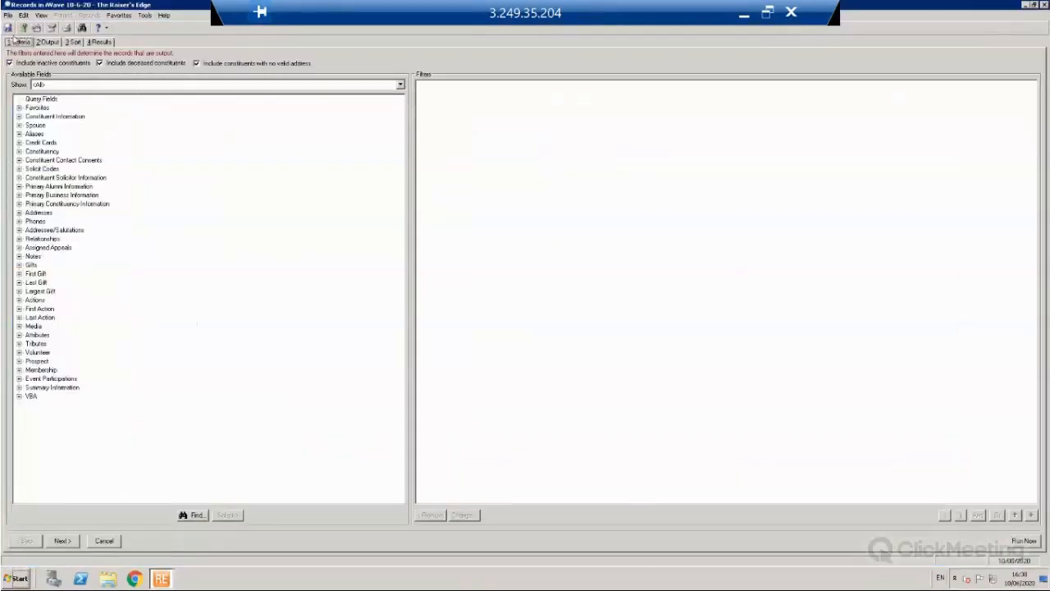
pyautogui.click(48, 41)
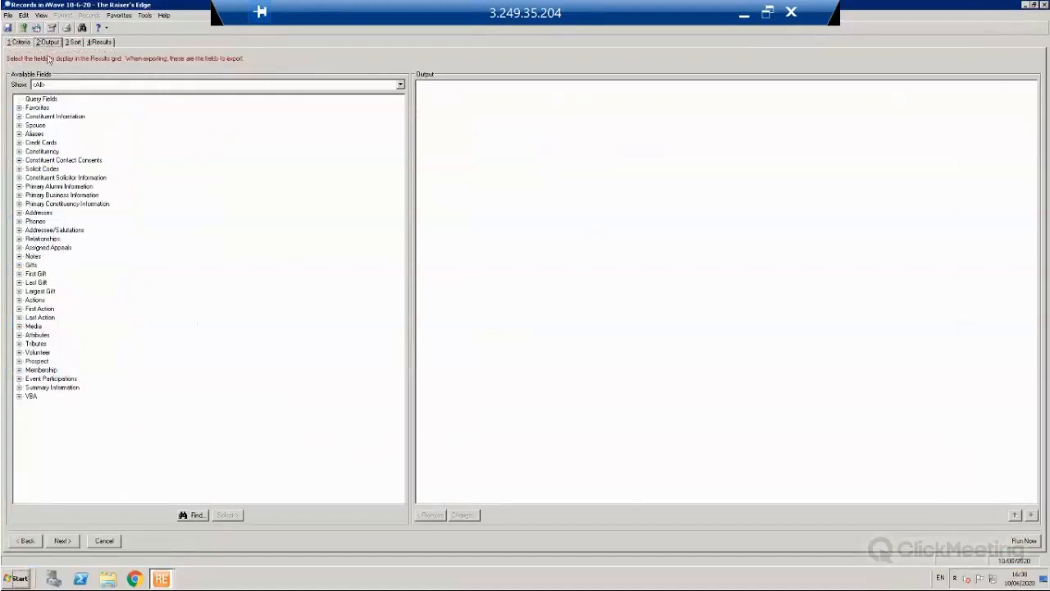
pyautogui.click(18, 108)
pyautogui.doubleClick(54, 134)
pyautogui.doubleClick(43, 117)
pyautogui.click(99, 42)
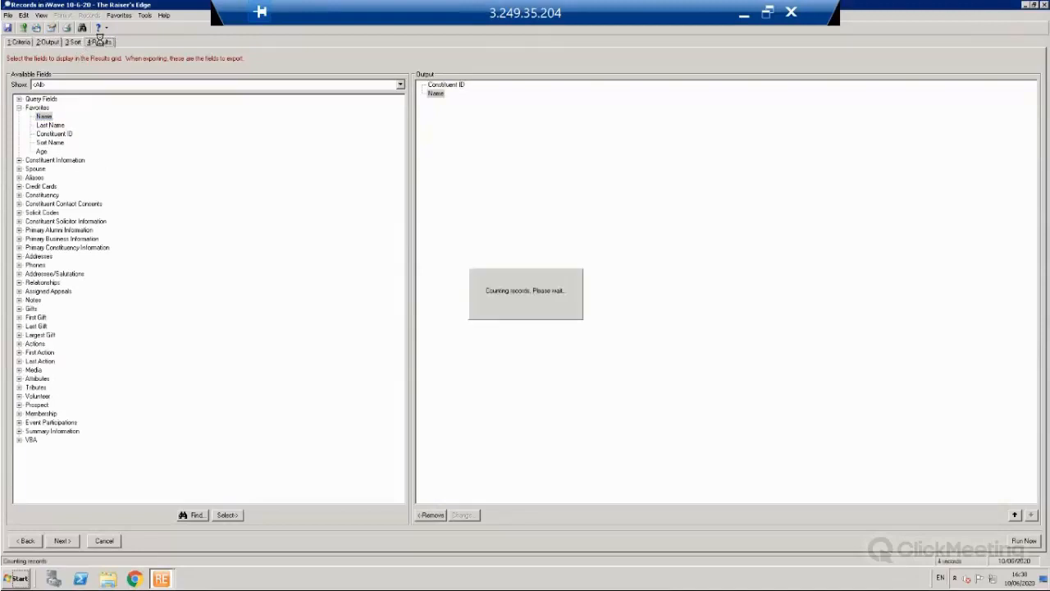
# Open the first constituent in the query results and review the phone, email, address and attribute data.
pyautogui.click(55, 65)
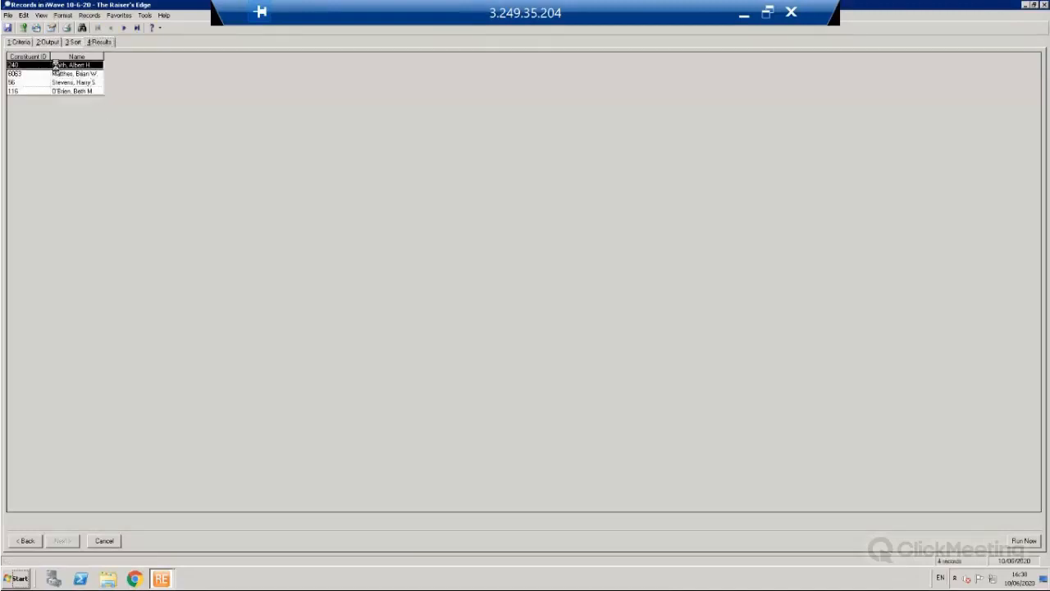
pyautogui.doubleClick(55, 65)
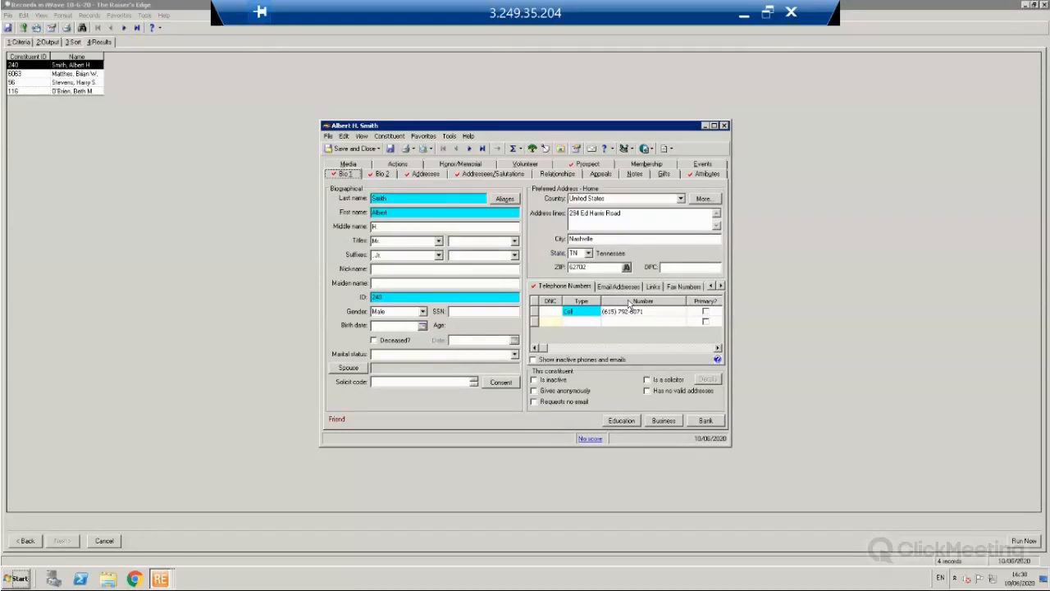
pyautogui.click(618, 286)
pyautogui.click(568, 287)
pyautogui.click(420, 176)
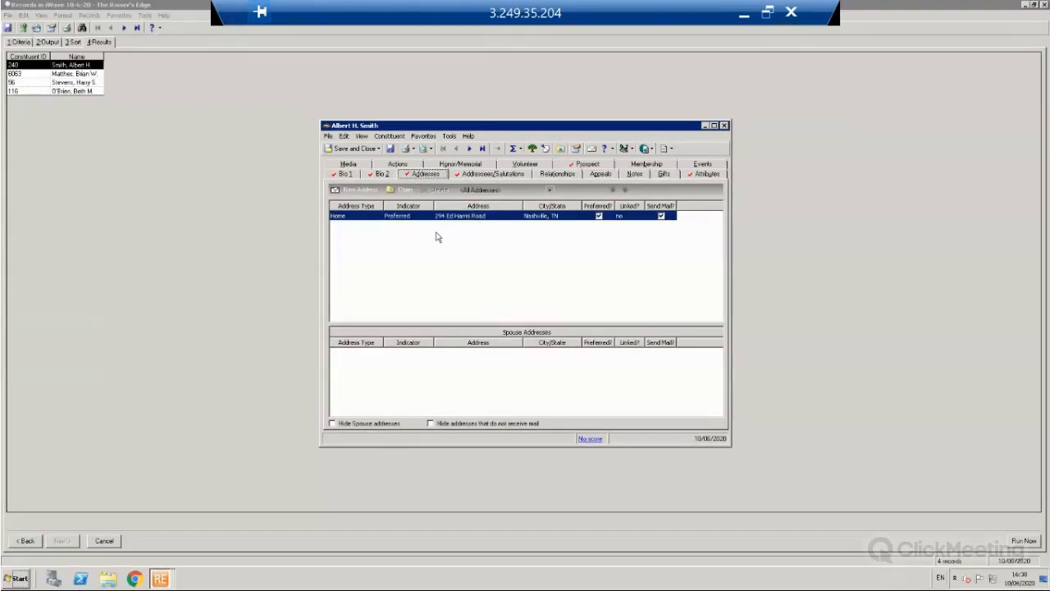
pyautogui.click(713, 174)
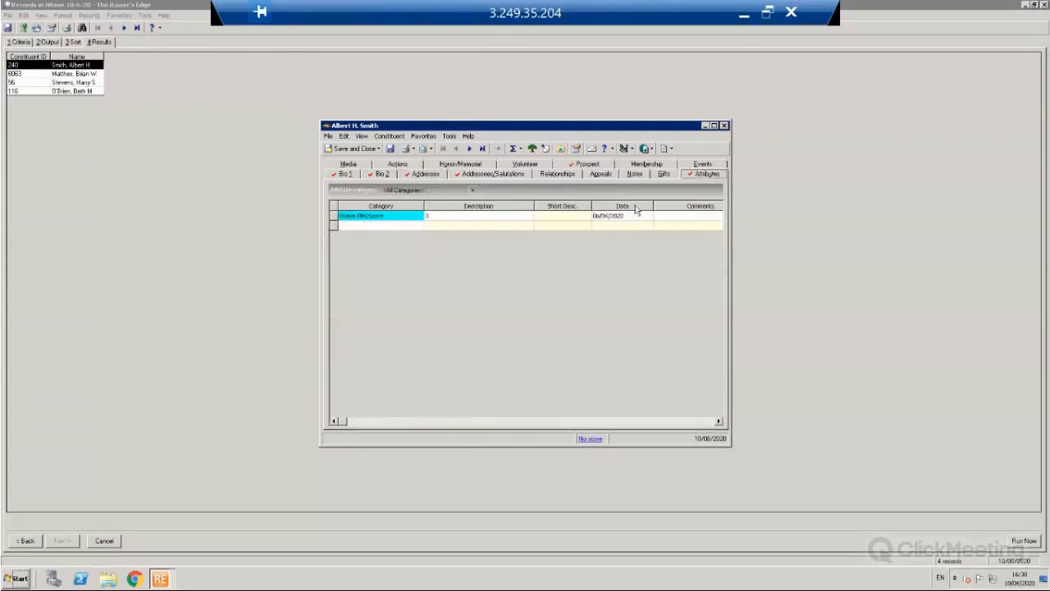
# Examine the first constituent's general prospect details and the iWave-sourced Real Estate Holdings entry in the financial information.
pyautogui.click(582, 165)
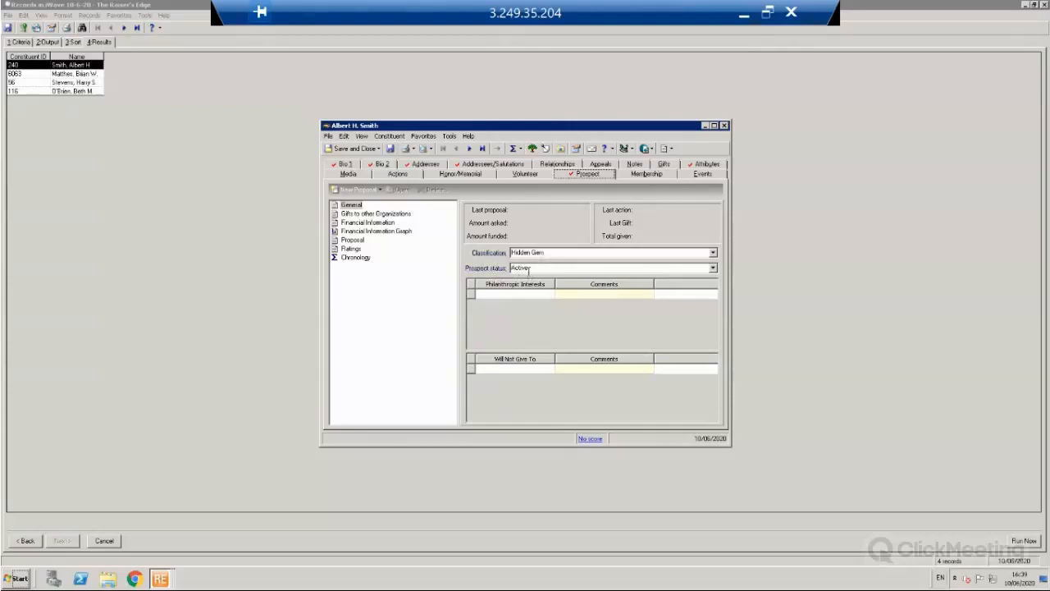
pyautogui.click(361, 223)
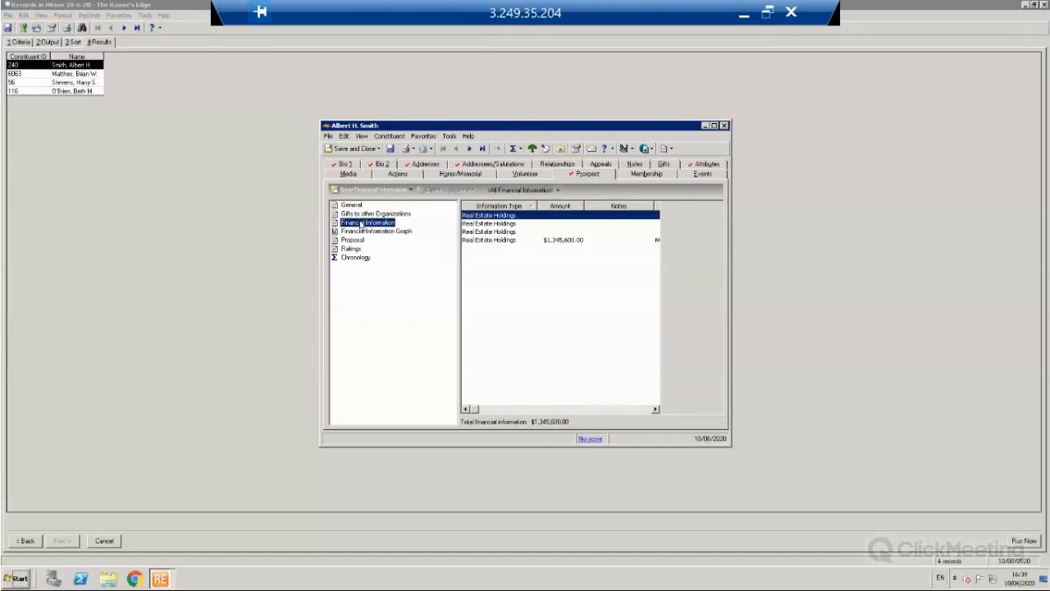
pyautogui.click(503, 240)
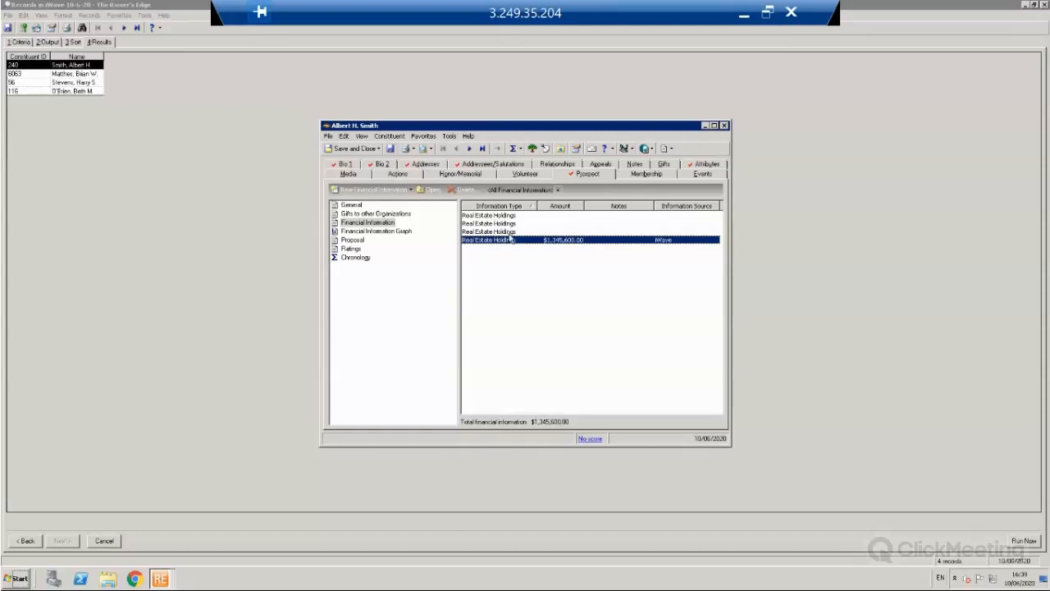
pyautogui.doubleClick(504, 240)
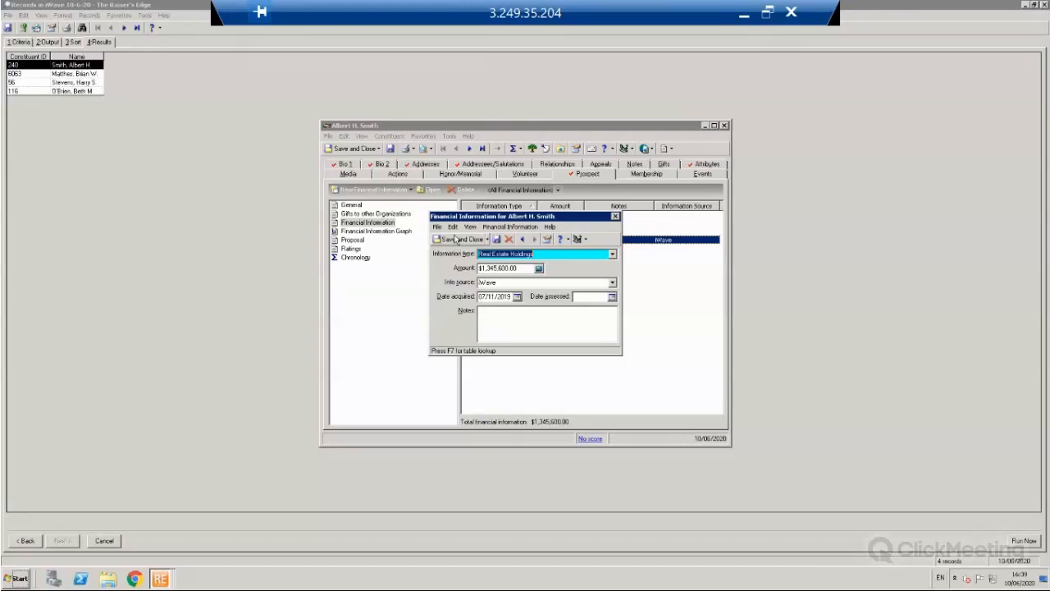
pyautogui.click(456, 239)
# Review the first constituent's iWave Champion proposal and prospect ratings, and close the record with its changes saved.
pyautogui.click(353, 240)
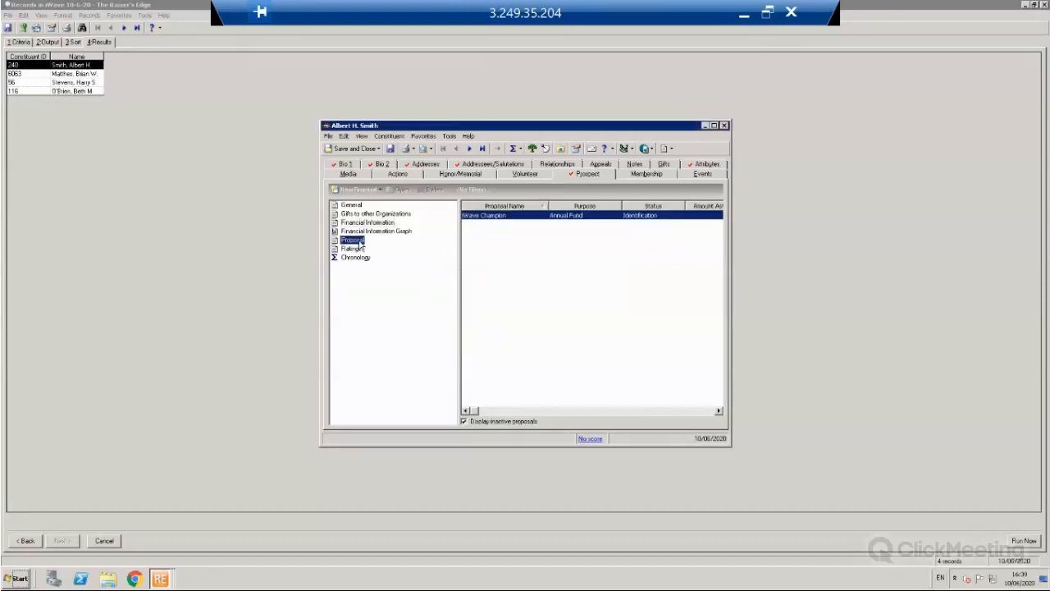
pyautogui.doubleClick(569, 217)
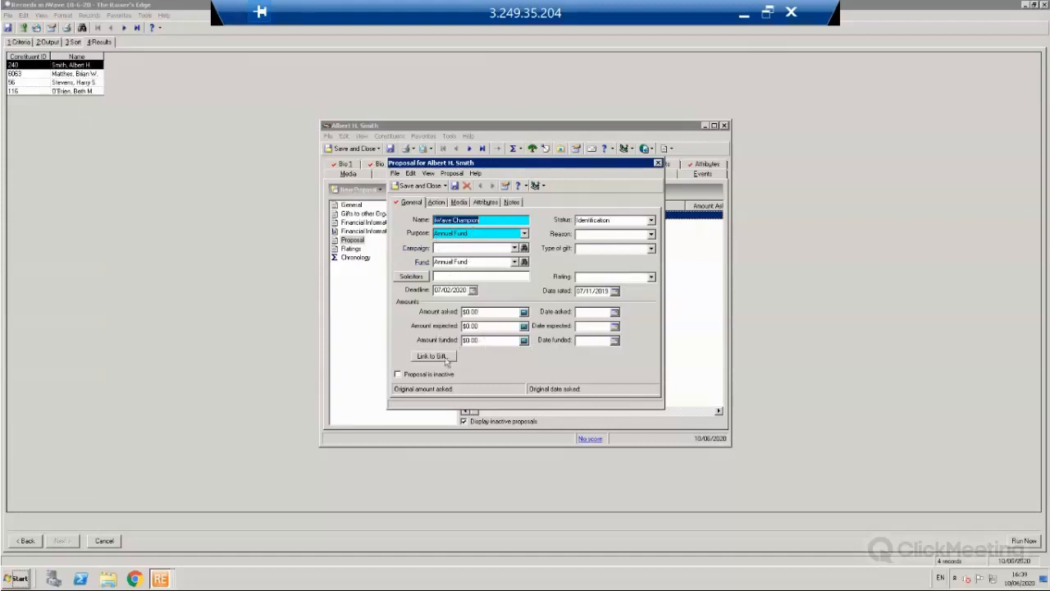
pyautogui.click(408, 186)
pyautogui.click(351, 249)
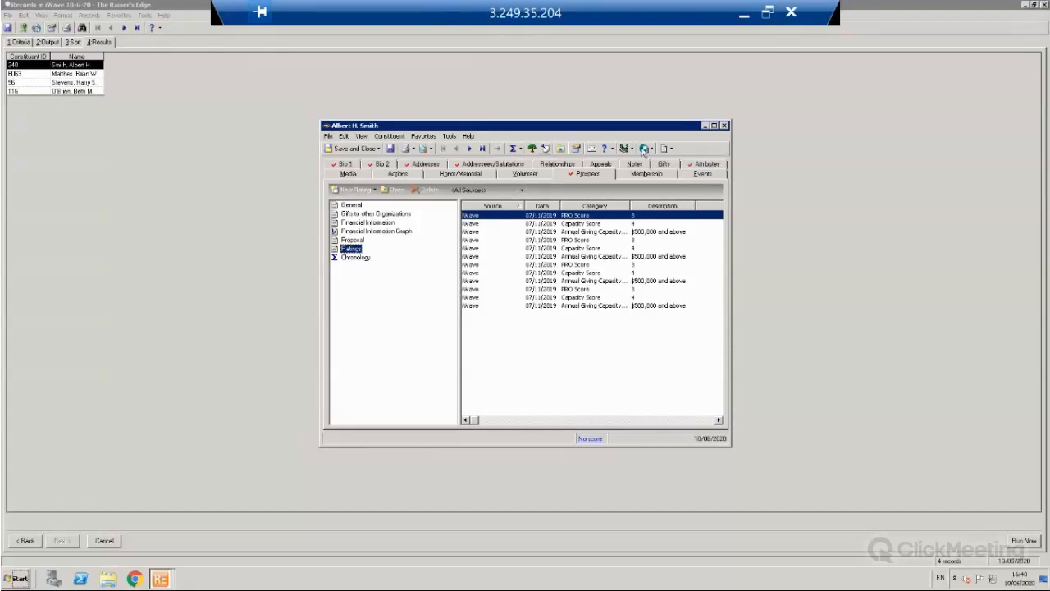
pyautogui.click(724, 125)
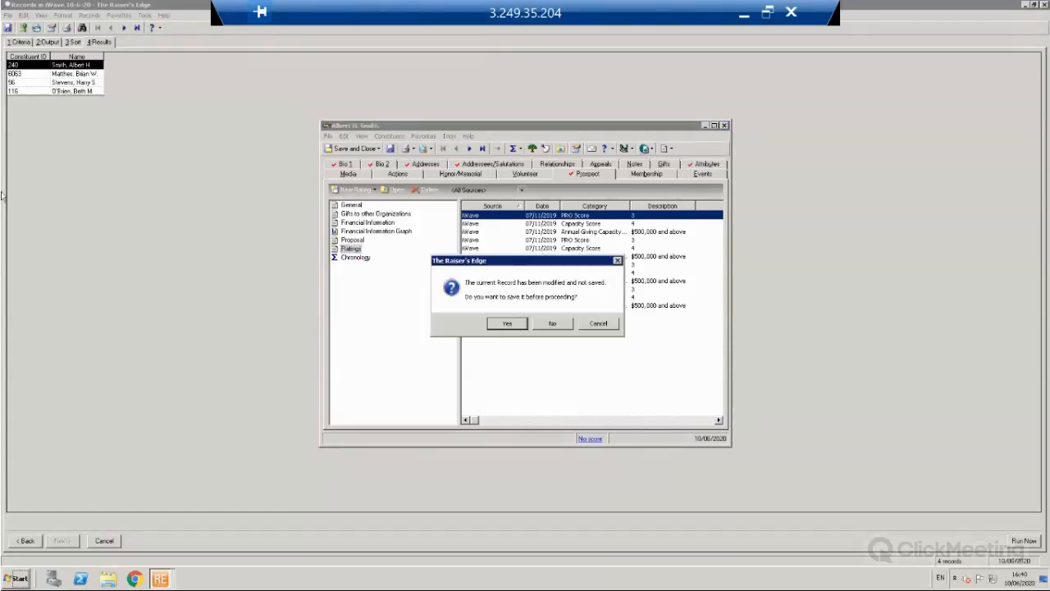
pyautogui.click(511, 322)
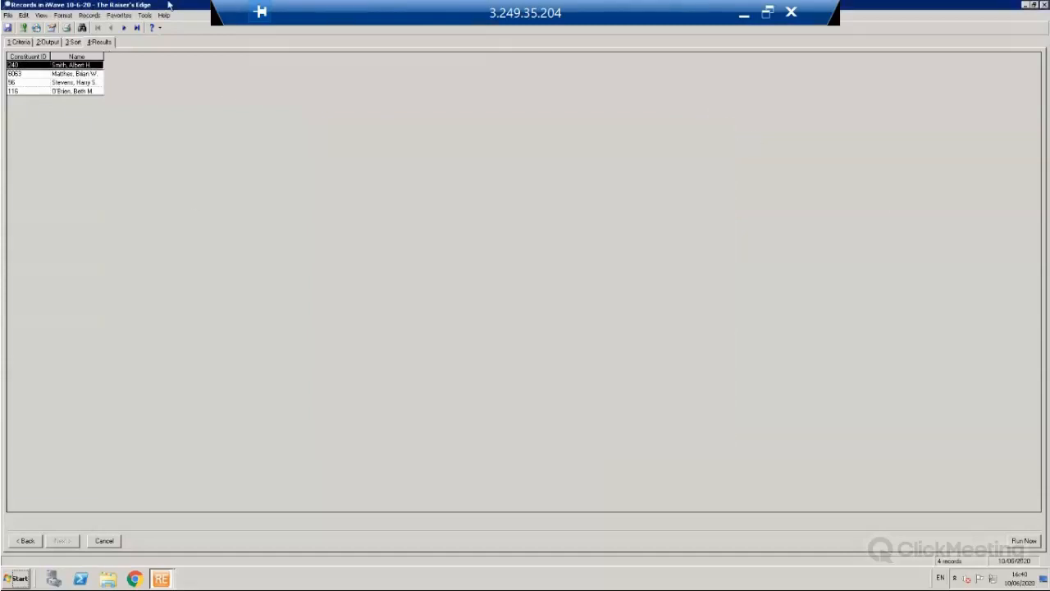
# Check the last constituent's email, attributes, prospect classification, financial information and ratings, and close the record.
pyautogui.click(64, 91)
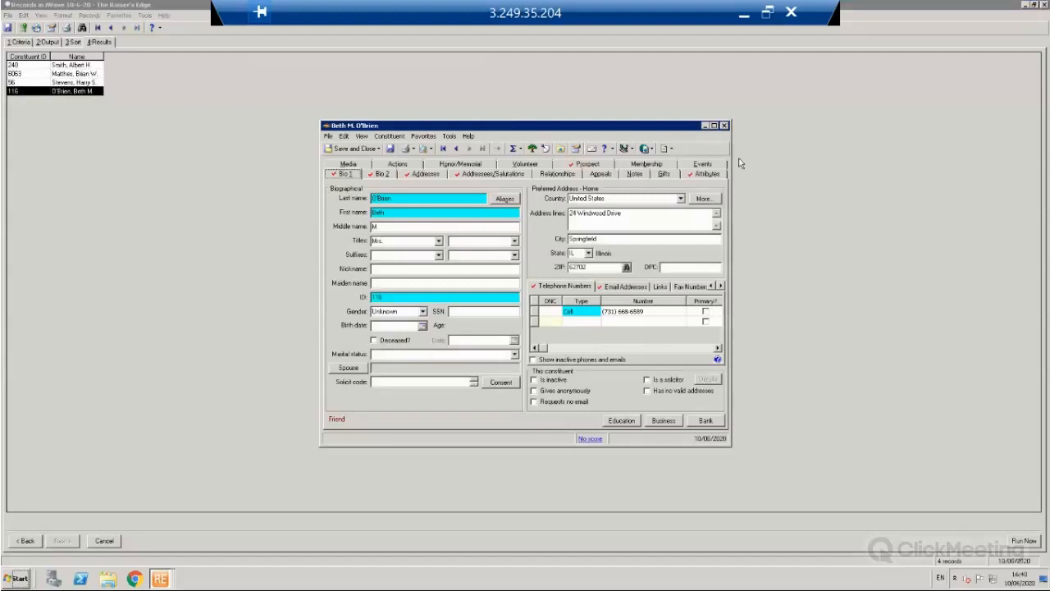
pyautogui.click(612, 286)
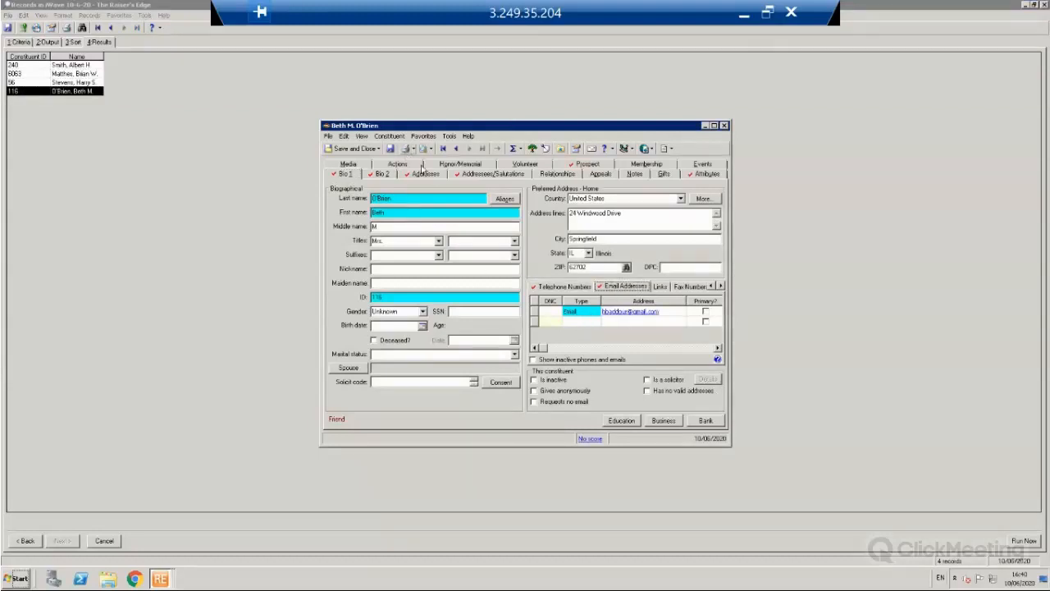
pyautogui.click(708, 174)
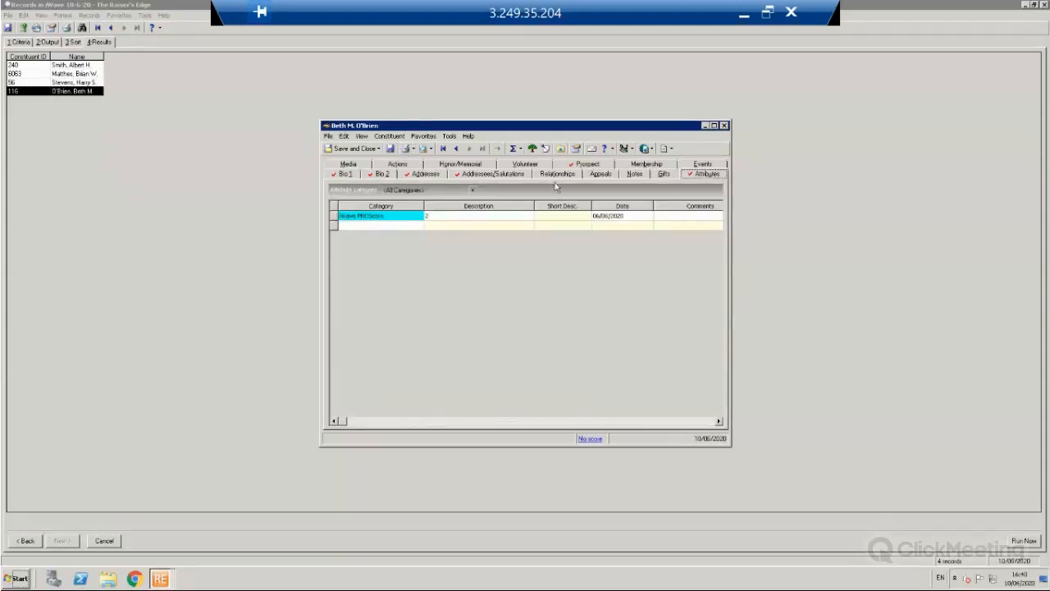
pyautogui.click(587, 164)
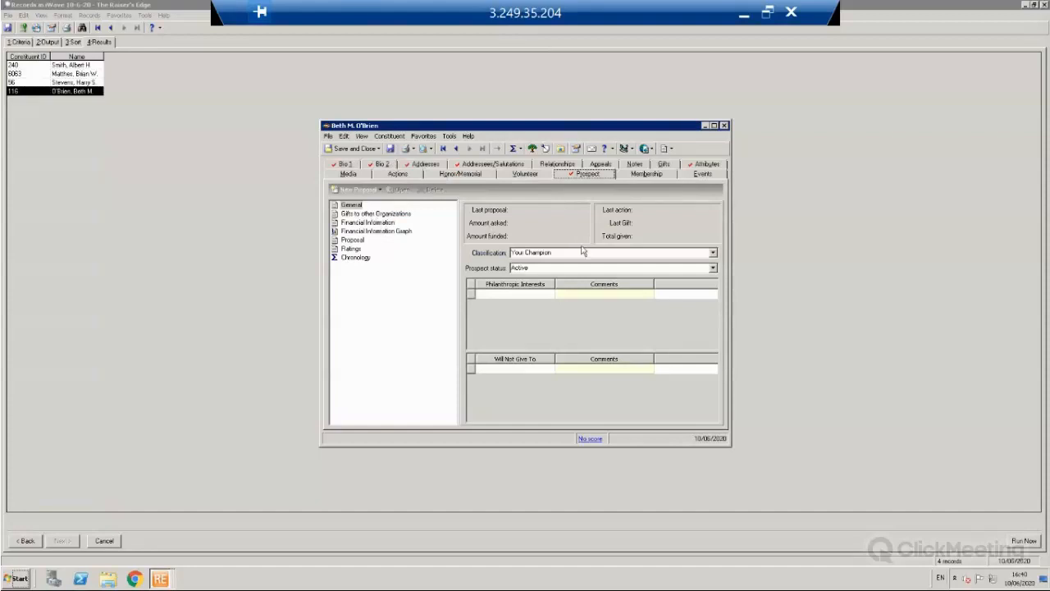
pyautogui.click(384, 224)
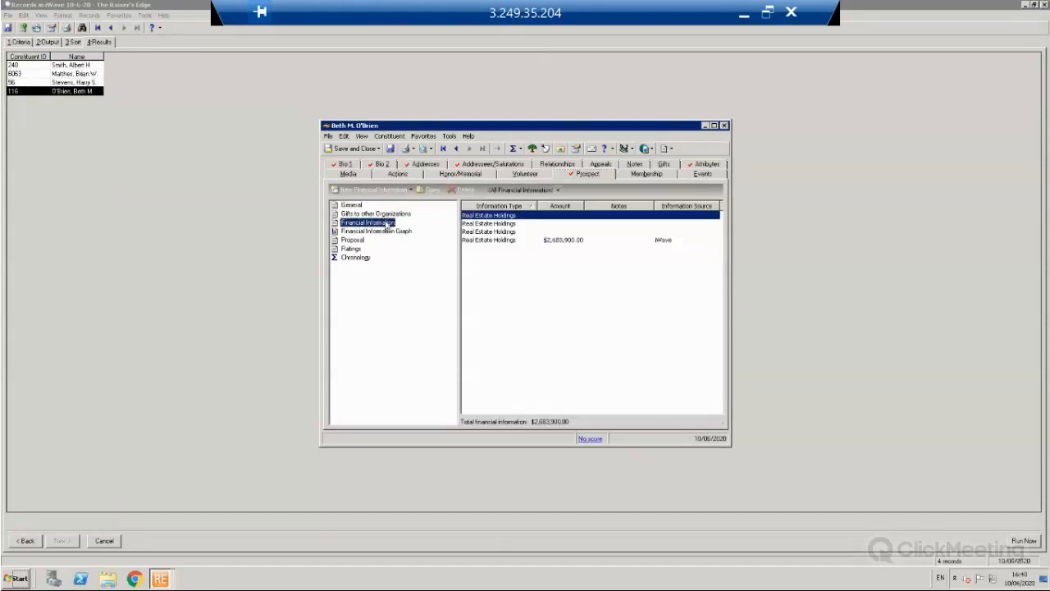
pyautogui.click(351, 248)
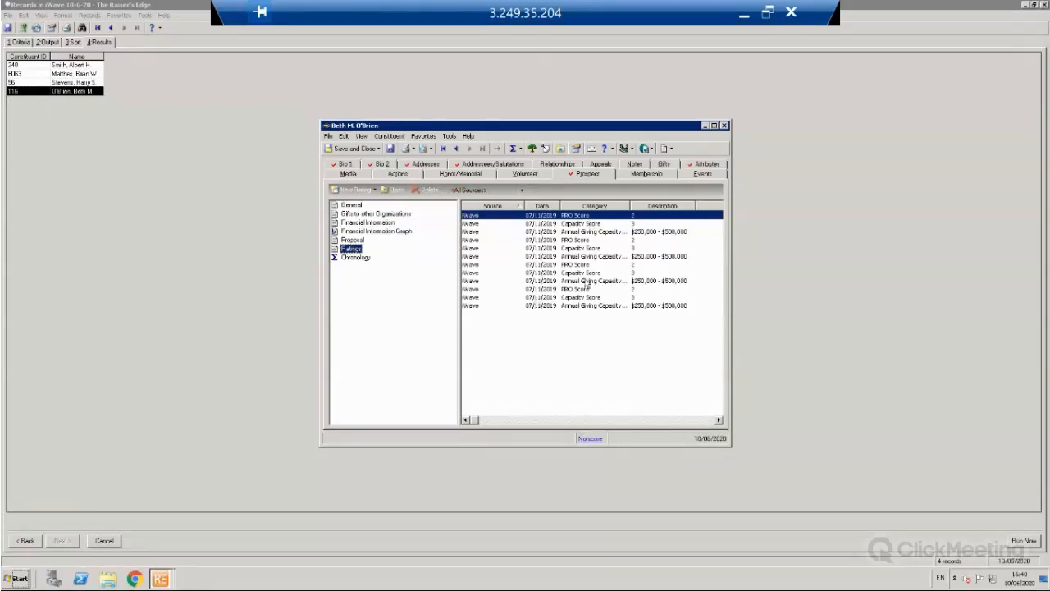
pyautogui.click(725, 125)
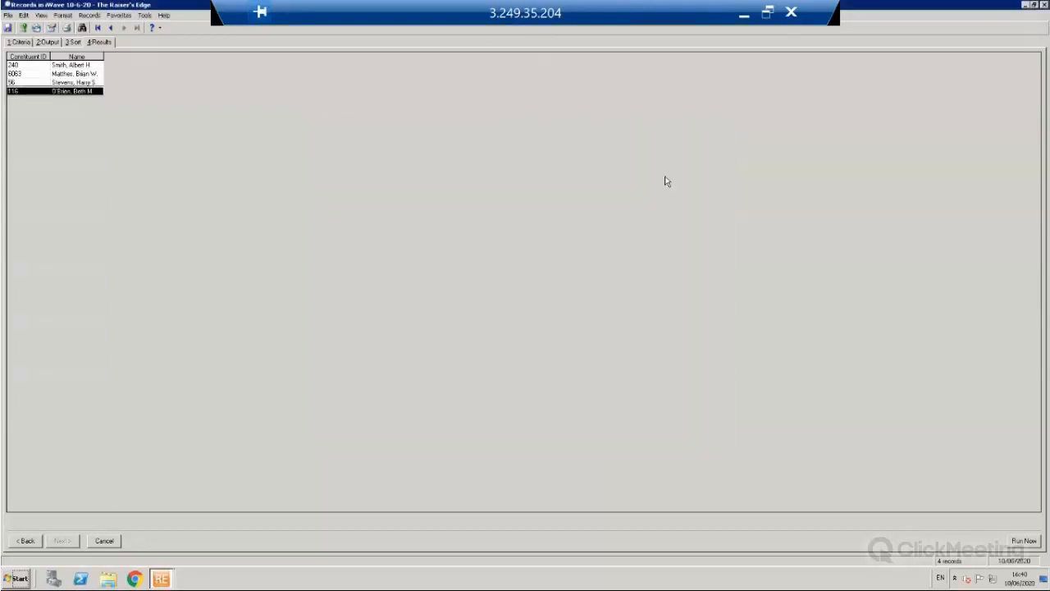